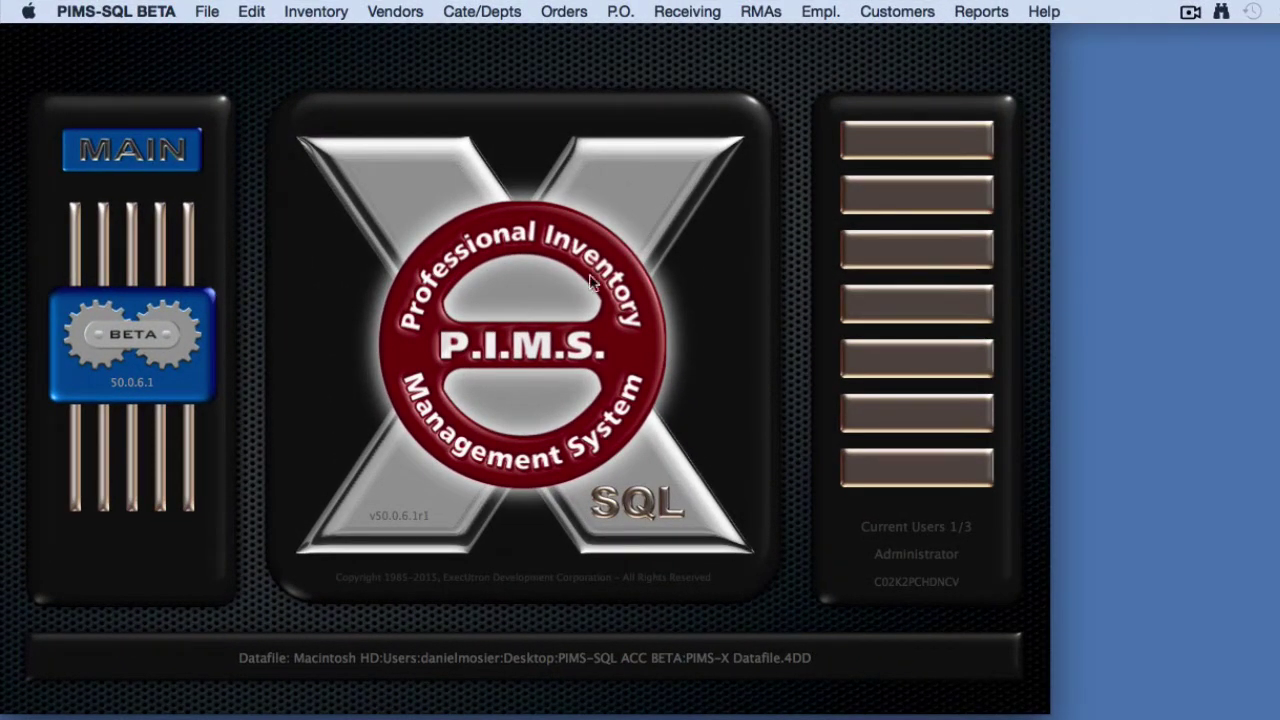
Start a new order-entry invoice and load the customer using the lookup code EXEC
{"action": "left_click", "coordinate": [565, 14]}
{"action": "left_click", "coordinate": [564, 37]}
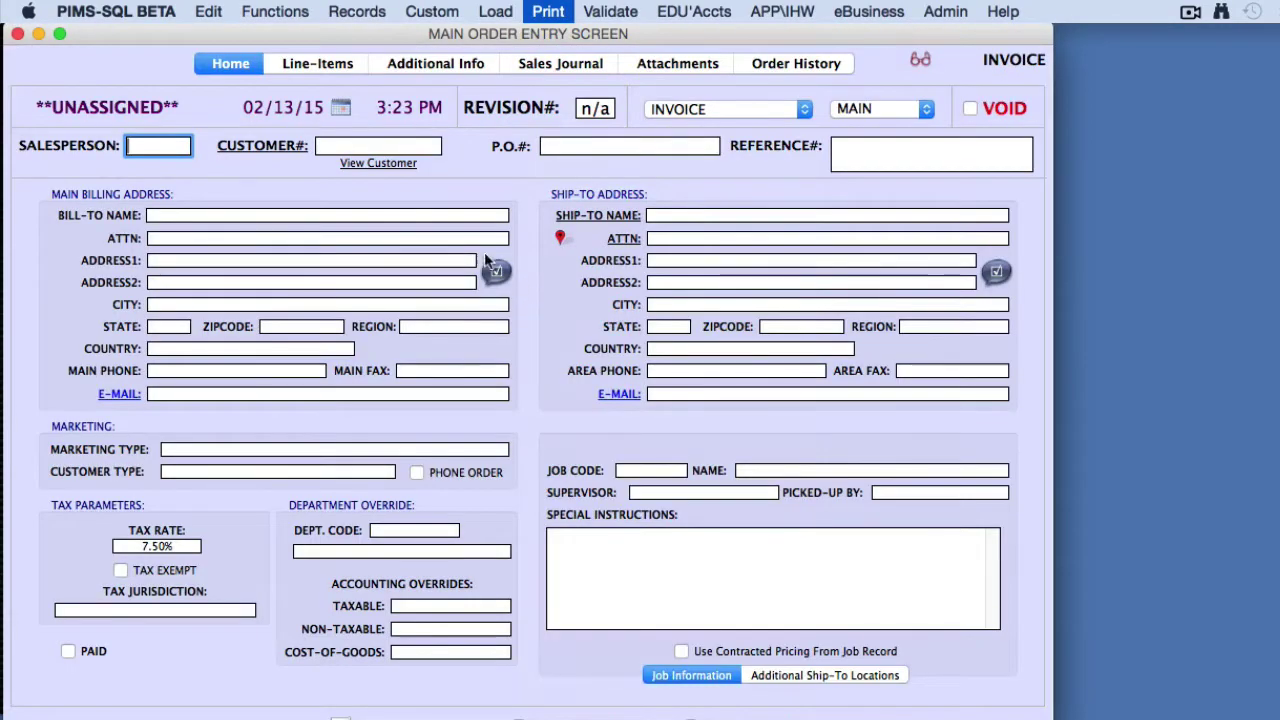
{"action": "left_click", "coordinate": [394, 145]}
{"action": "type", "text": "EXEC"}
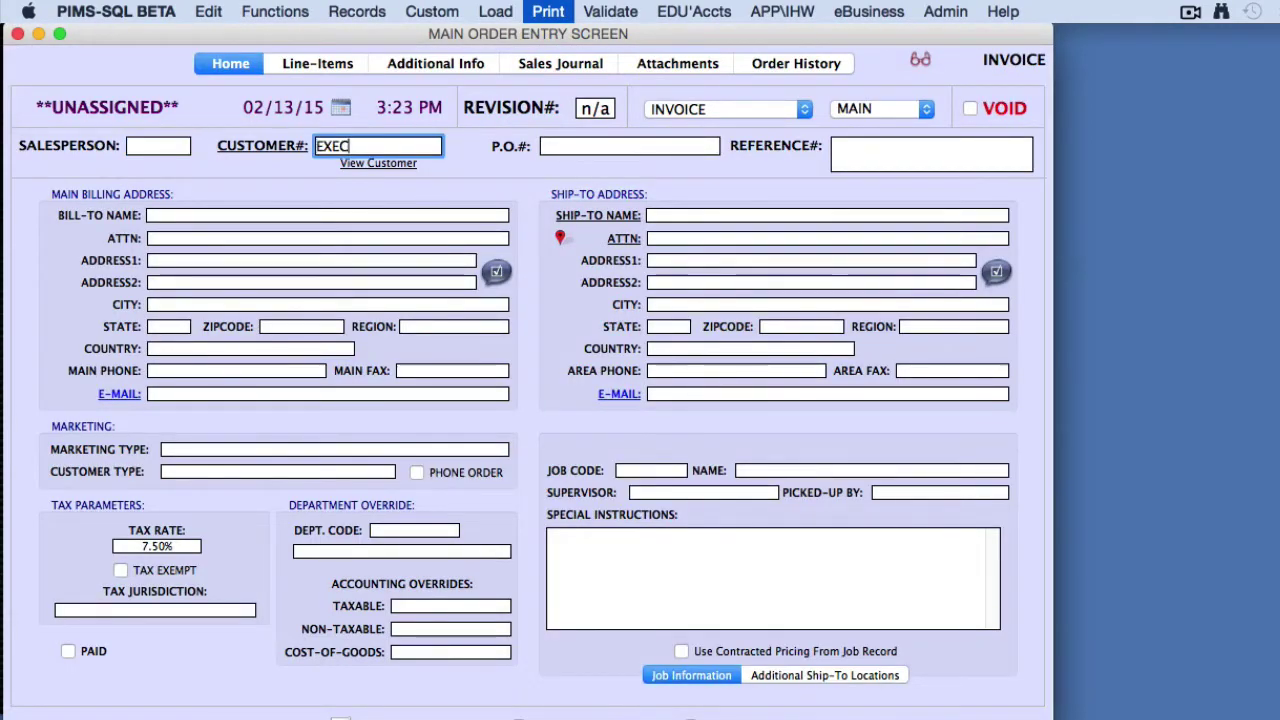
{"action": "key", "text": "Return"}
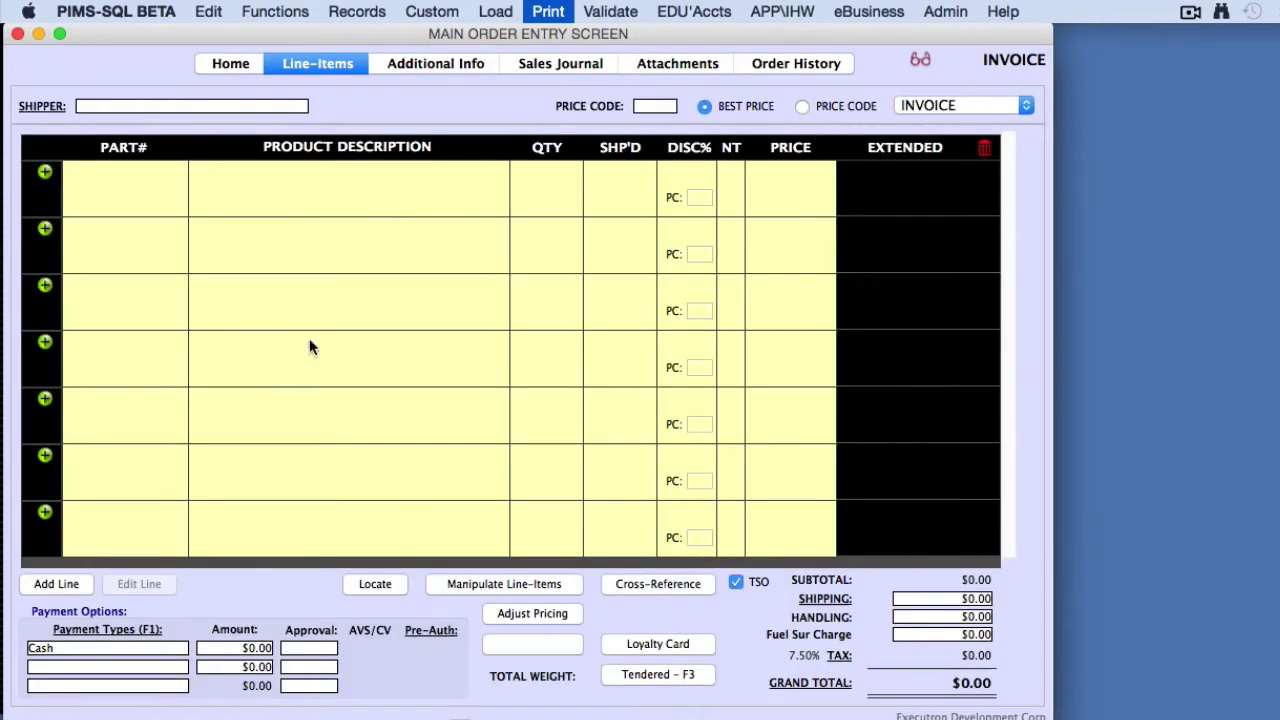
Add a line for the iPad Air 2 WI-FI 16GB SPACE GRAY-USA, found with IPAD, and assign serial number DKWM1415F184
{"action": "left_click", "coordinate": [56, 583]}
{"action": "left_click", "coordinate": [298, 184]}
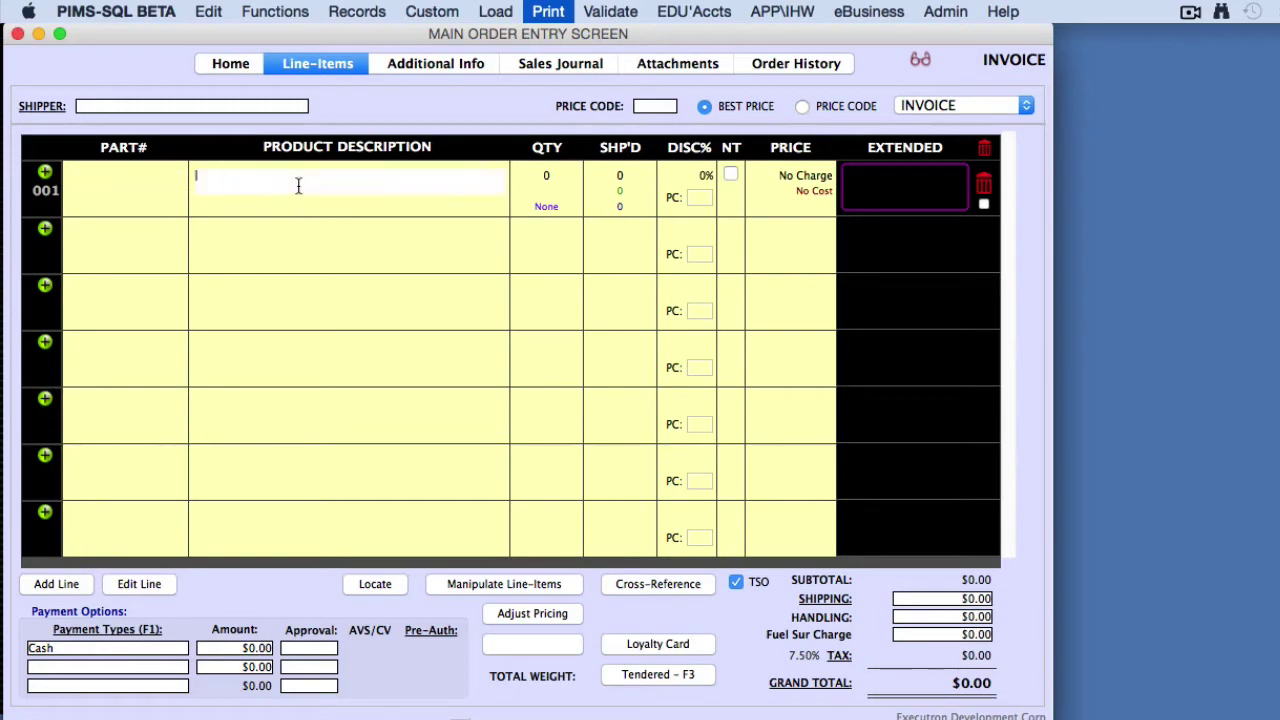
{"action": "type", "text": "IPAD"}
{"action": "key", "text": "Return"}
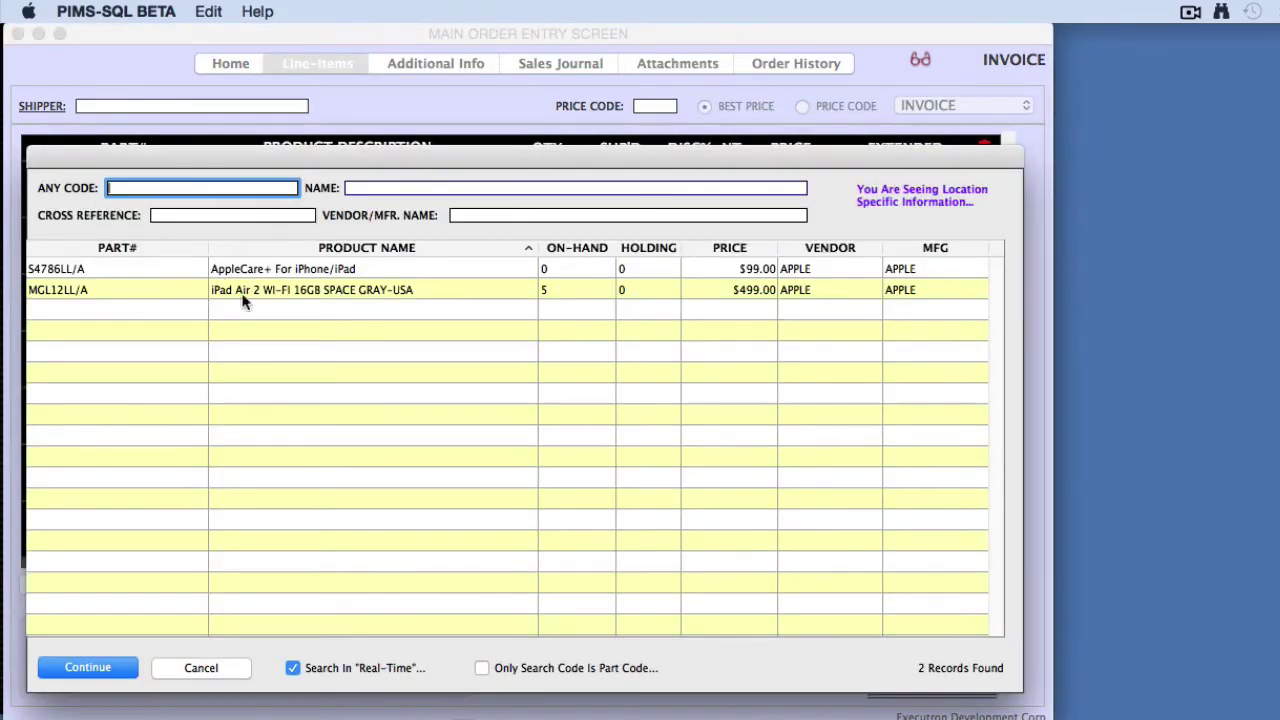
{"action": "left_click", "coordinate": [300, 292]}
{"action": "left_click", "coordinate": [104, 668]}
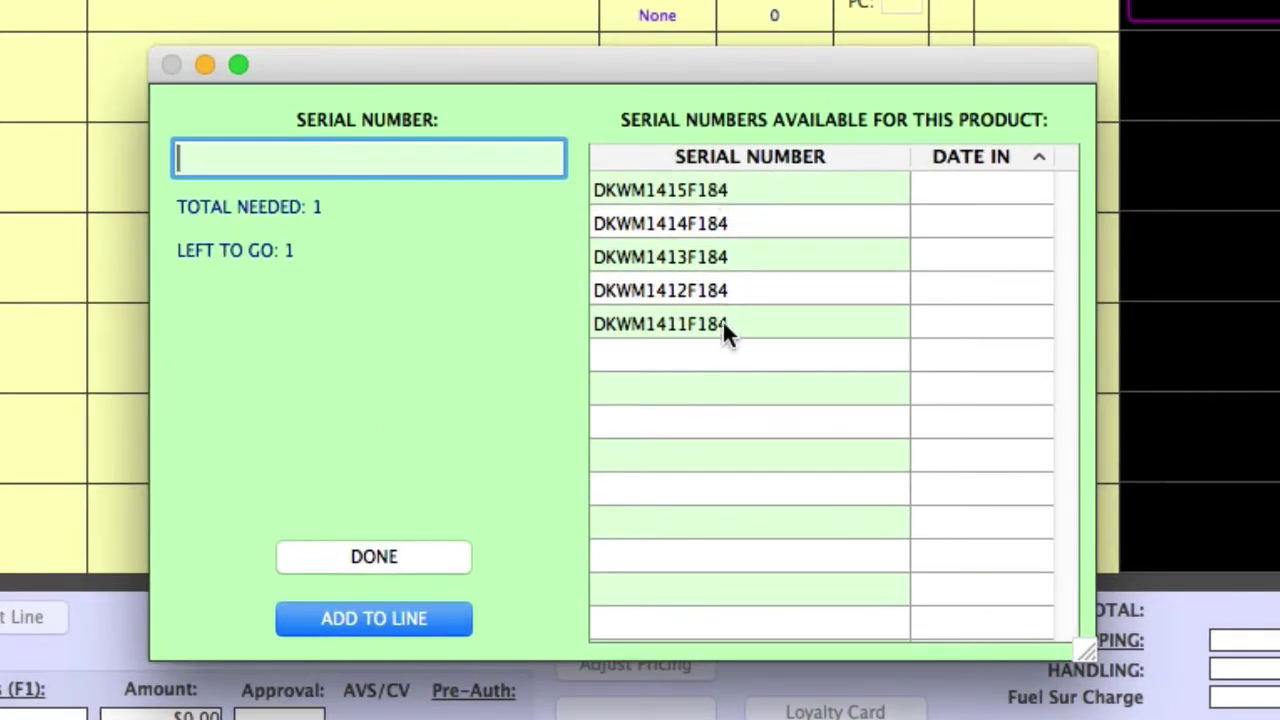
{"action": "double_click", "coordinate": [677, 190]}
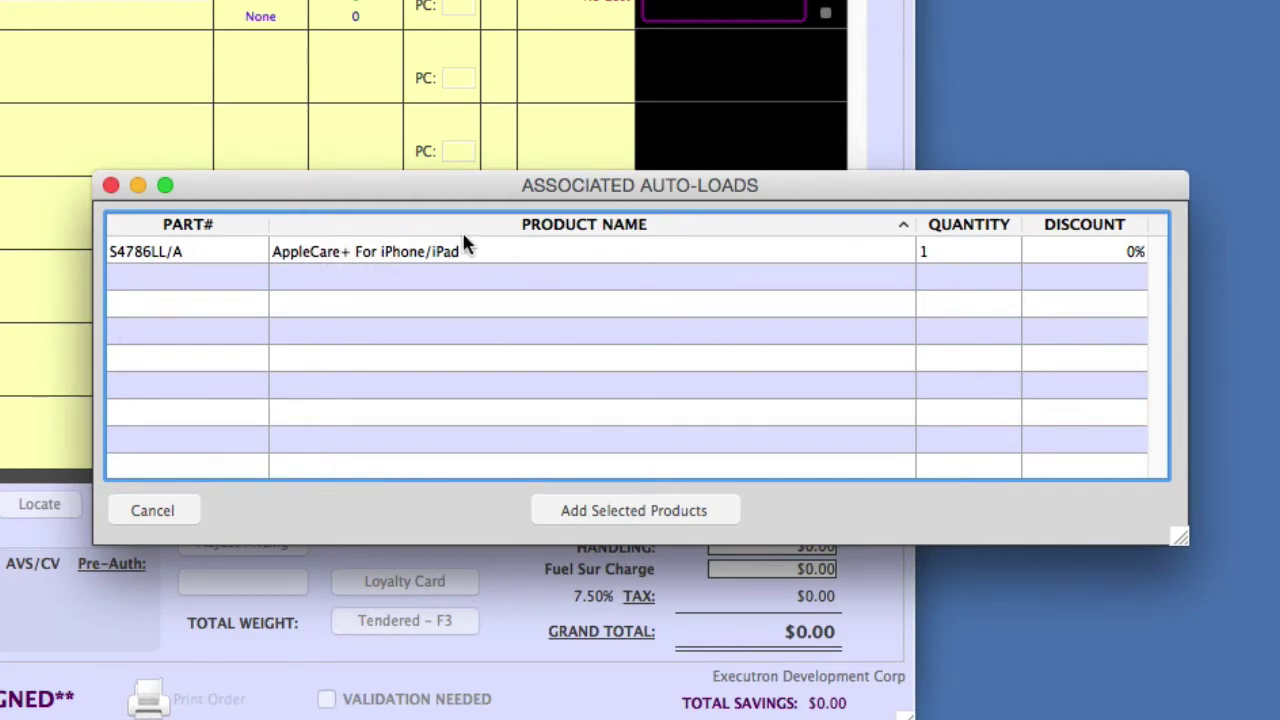
{"action": "left_click", "coordinate": [388, 258]}
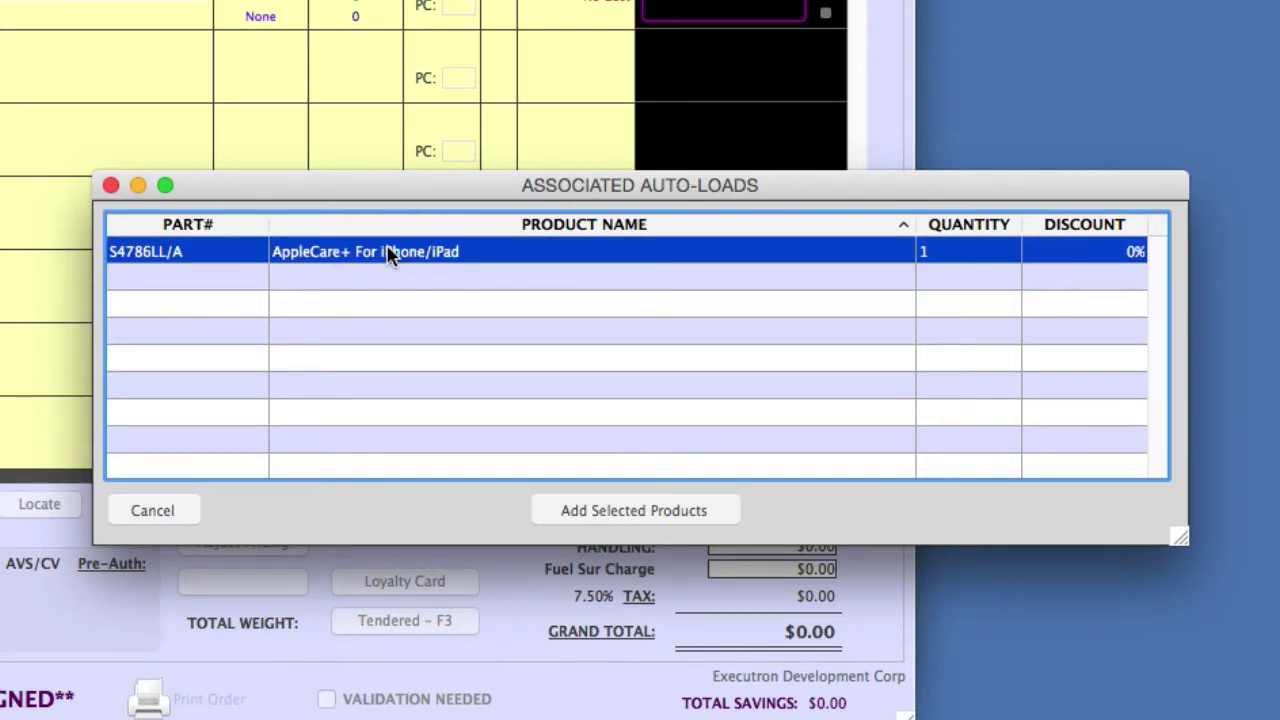
{"action": "left_click", "coordinate": [636, 510]}
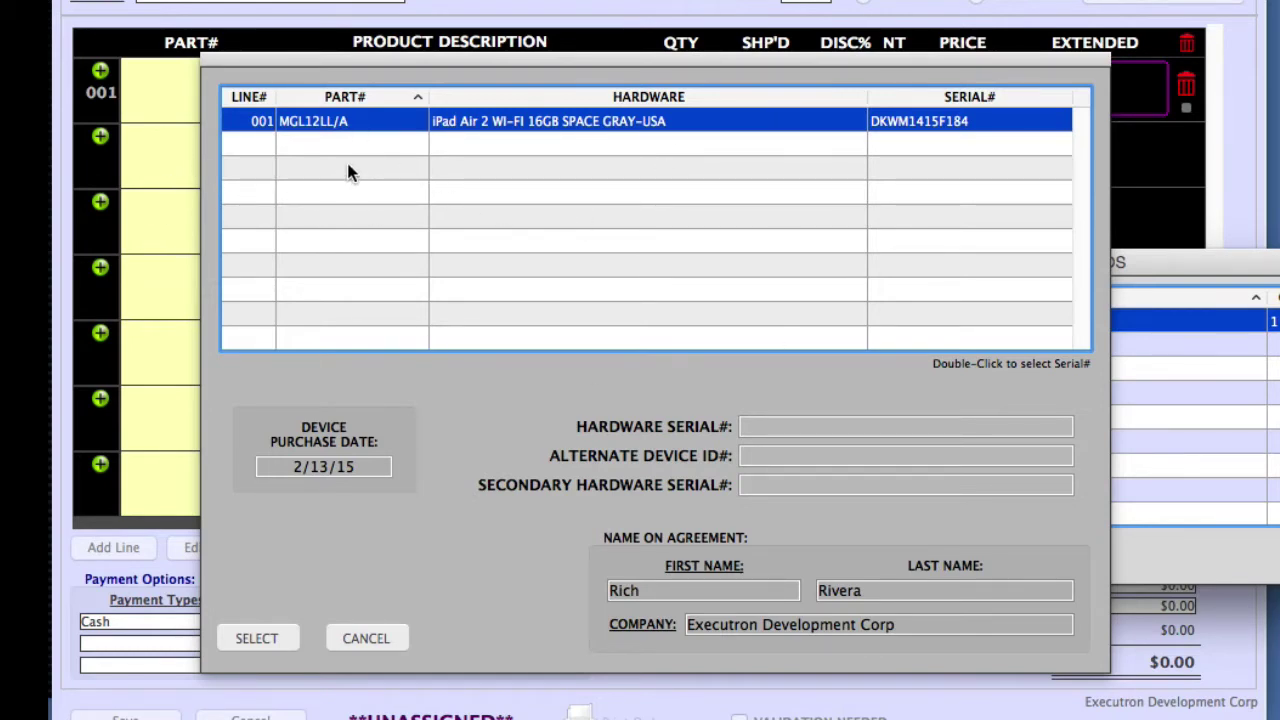
{"action": "double_click", "coordinate": [887, 124]}
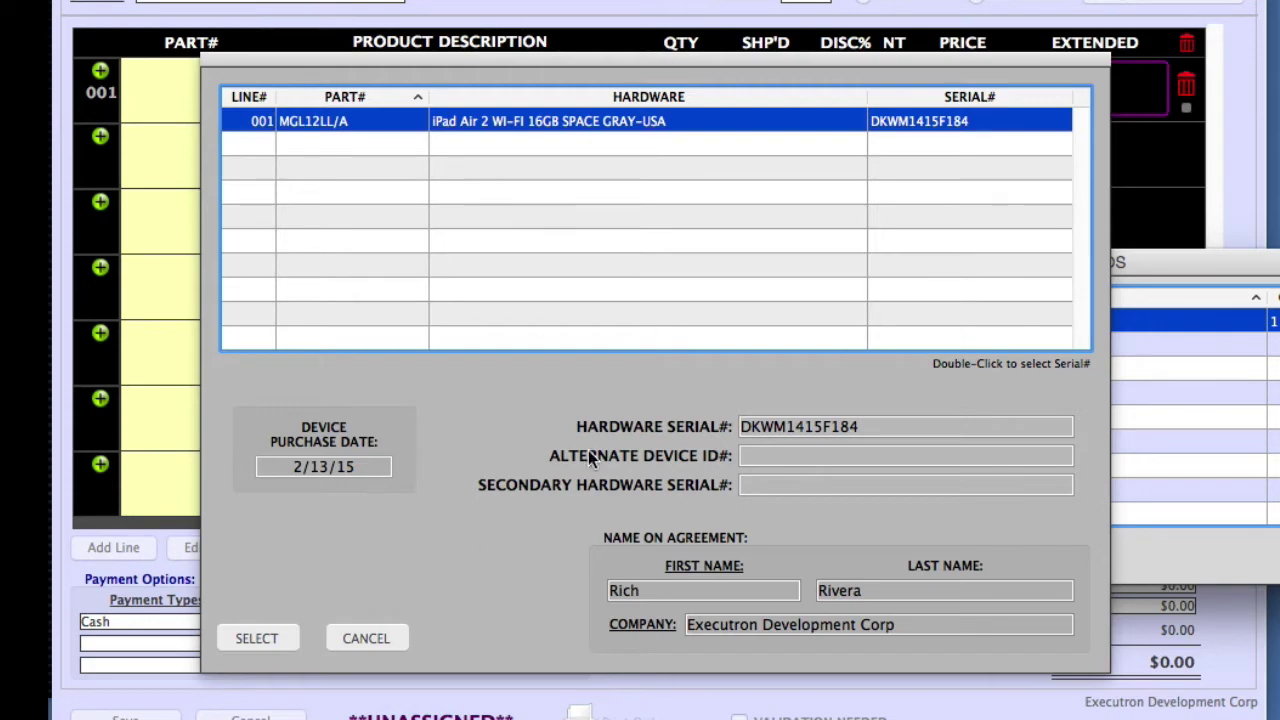
{"action": "left_click", "coordinate": [257, 638]}
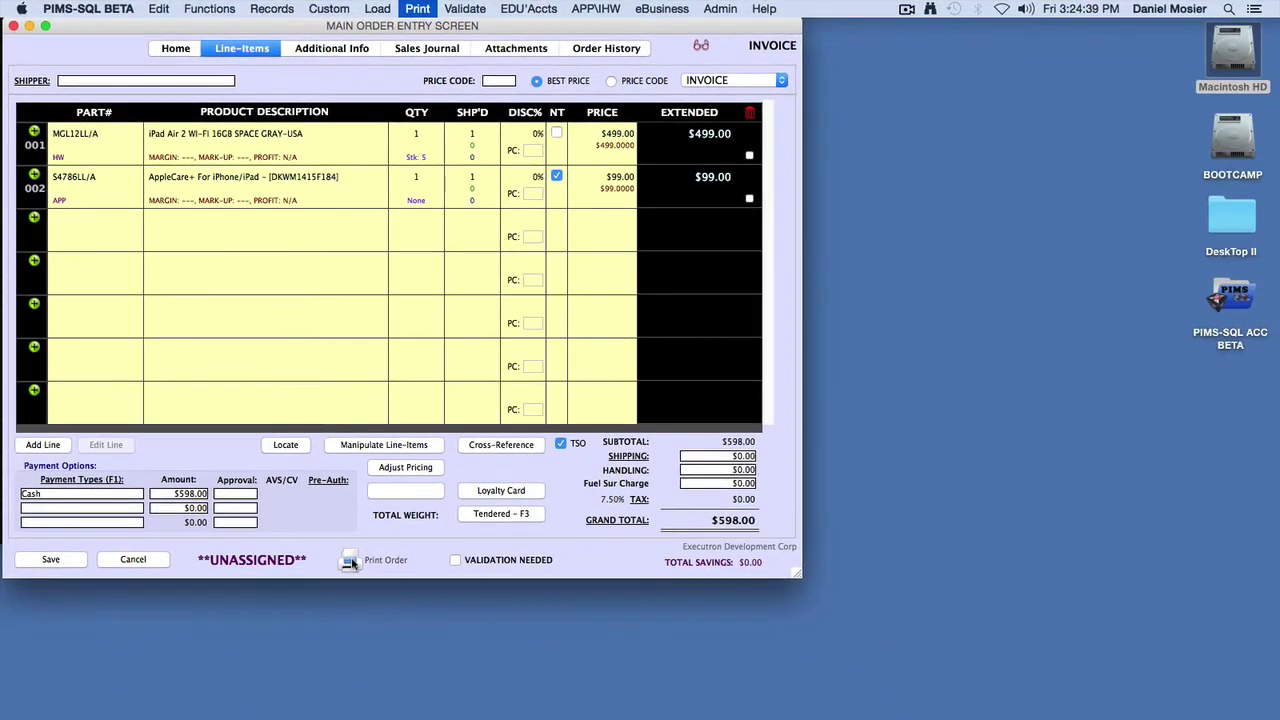
Print the iPad order as a PDF opened in Preview, then close the invoice preview without printing on paper
{"action": "left_click", "coordinate": [420, 676]}
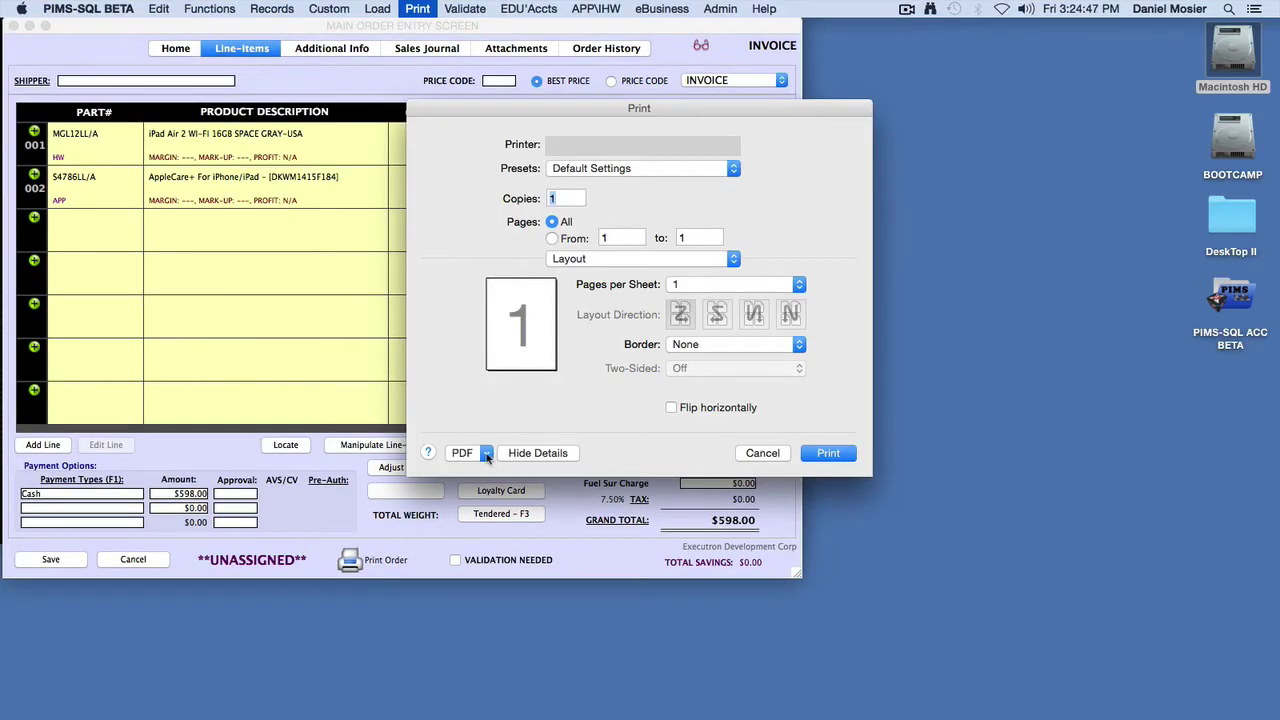
{"action": "left_click", "coordinate": [487, 453]}
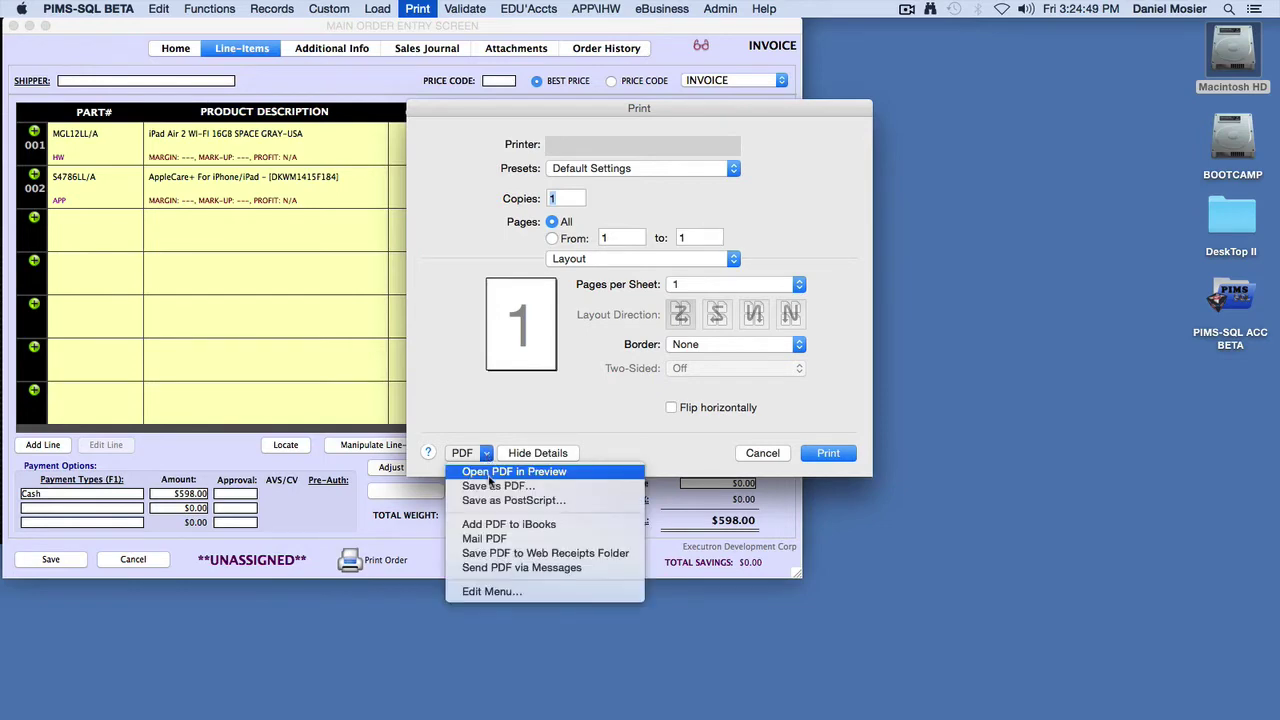
{"action": "left_click", "coordinate": [500, 471]}
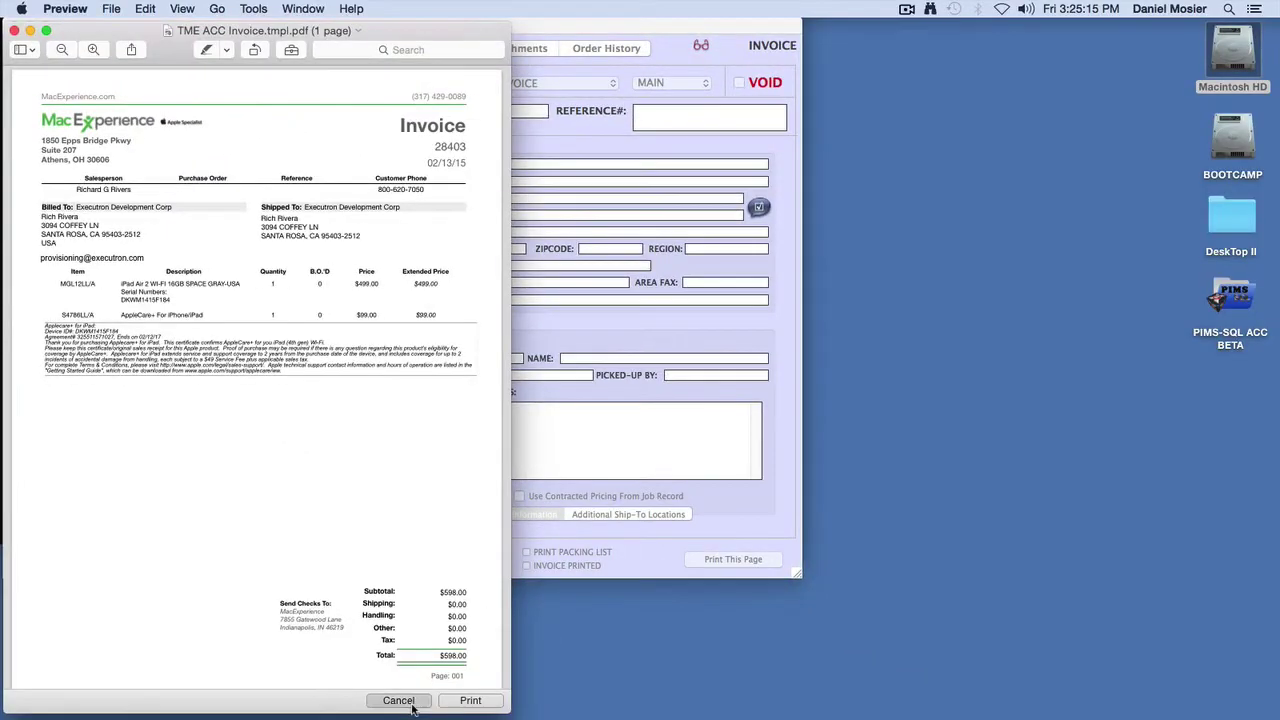
{"action": "left_click", "coordinate": [398, 700]}
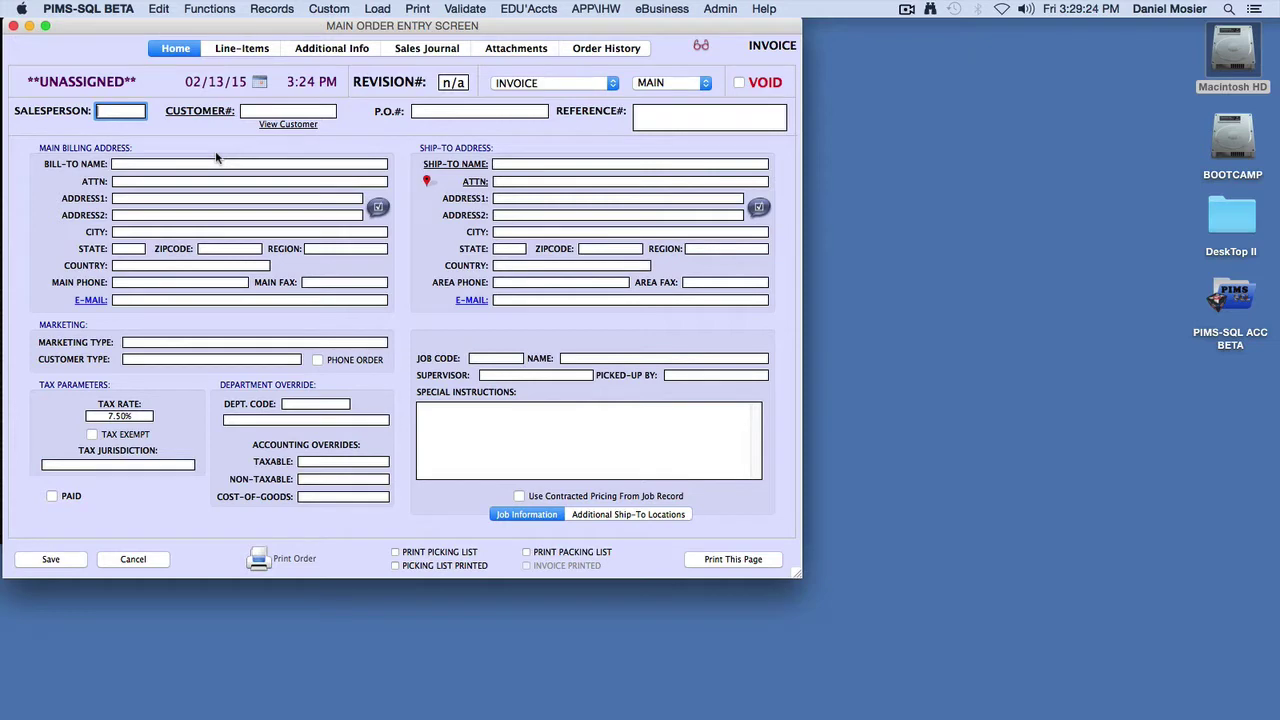
Load the customer on the blank invoice using the lookup code EXEC
{"action": "left_click", "coordinate": [259, 111]}
{"action": "type", "text": "EXEC"}
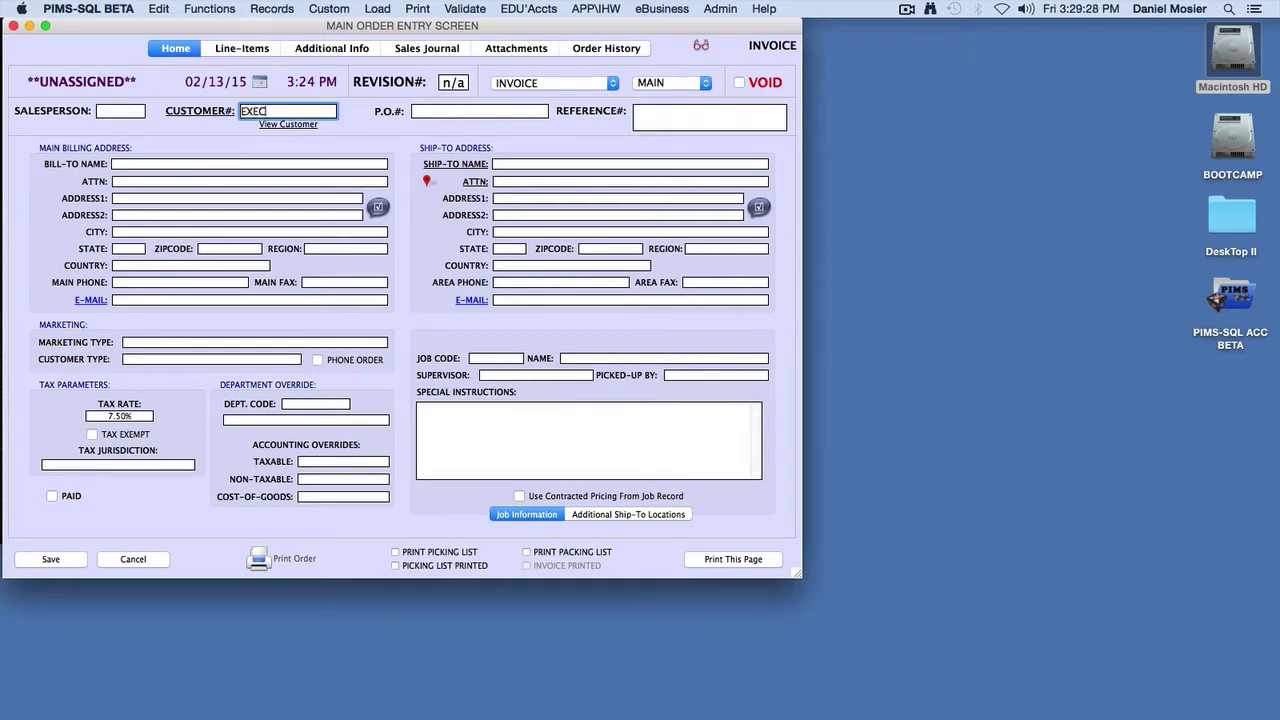
{"action": "key", "text": "Return"}
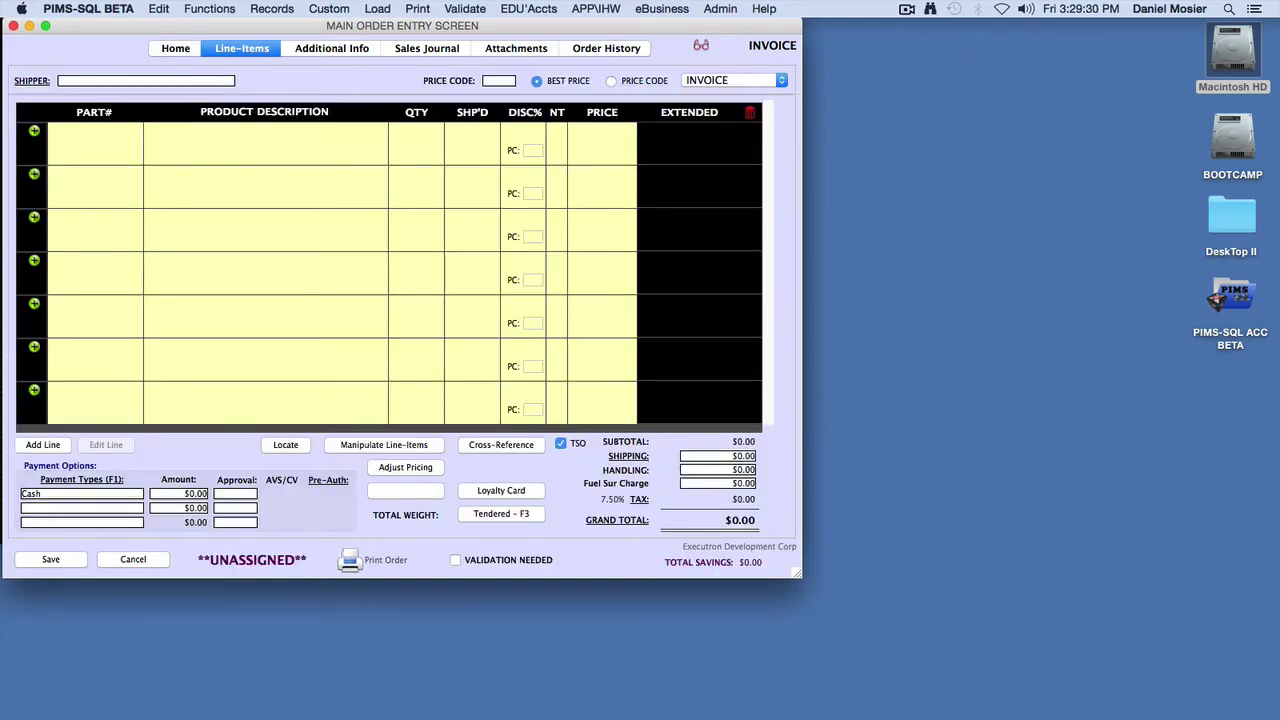
Add a line for the iMac 21.5/2.7QC/2X4GB/1TB/Iris Pro, found with IMAC, and assign serial number C02N7083DHJP
{"action": "key", "text": "Return"}
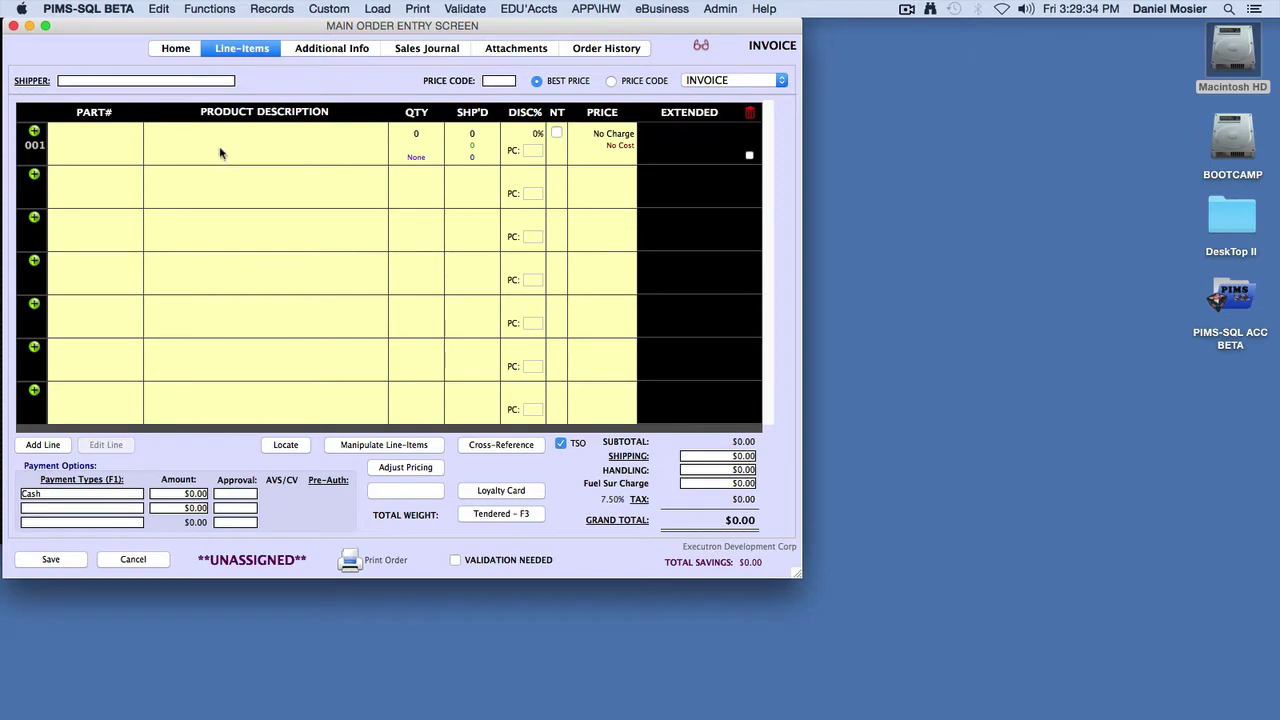
{"action": "left_click", "coordinate": [219, 147]}
{"action": "type", "text": "imac"}
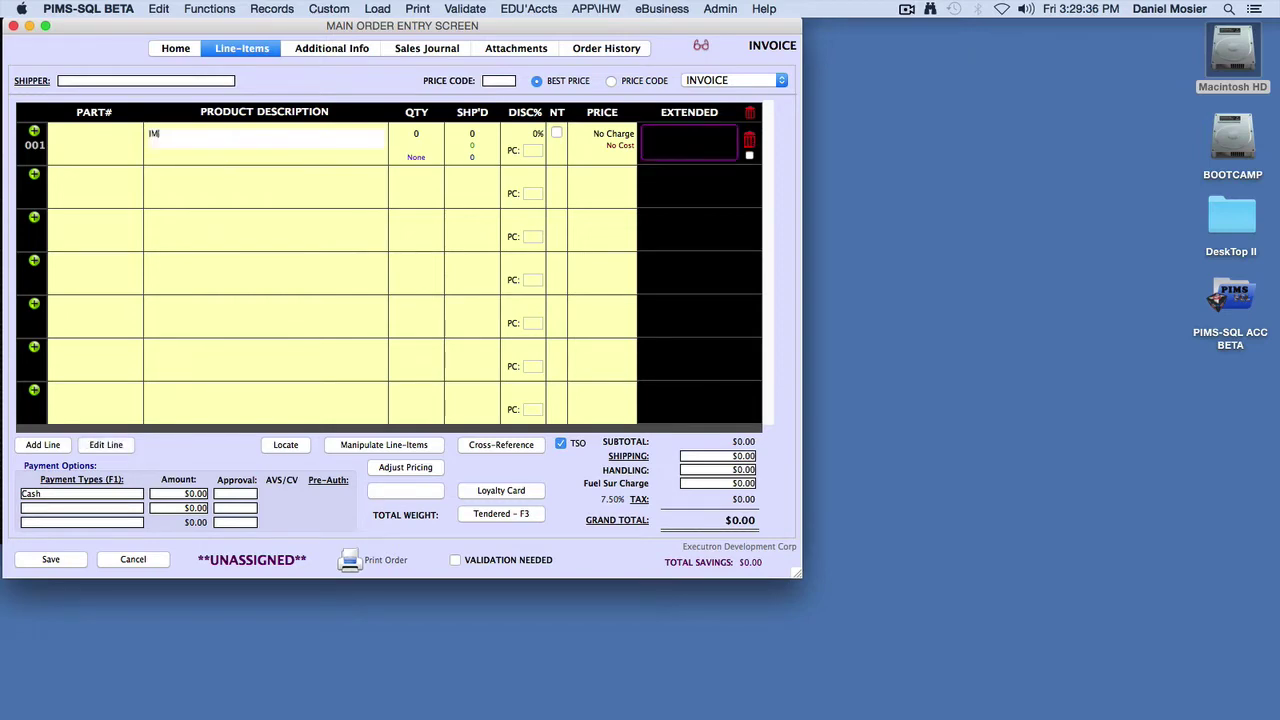
{"action": "key", "text": "Return"}
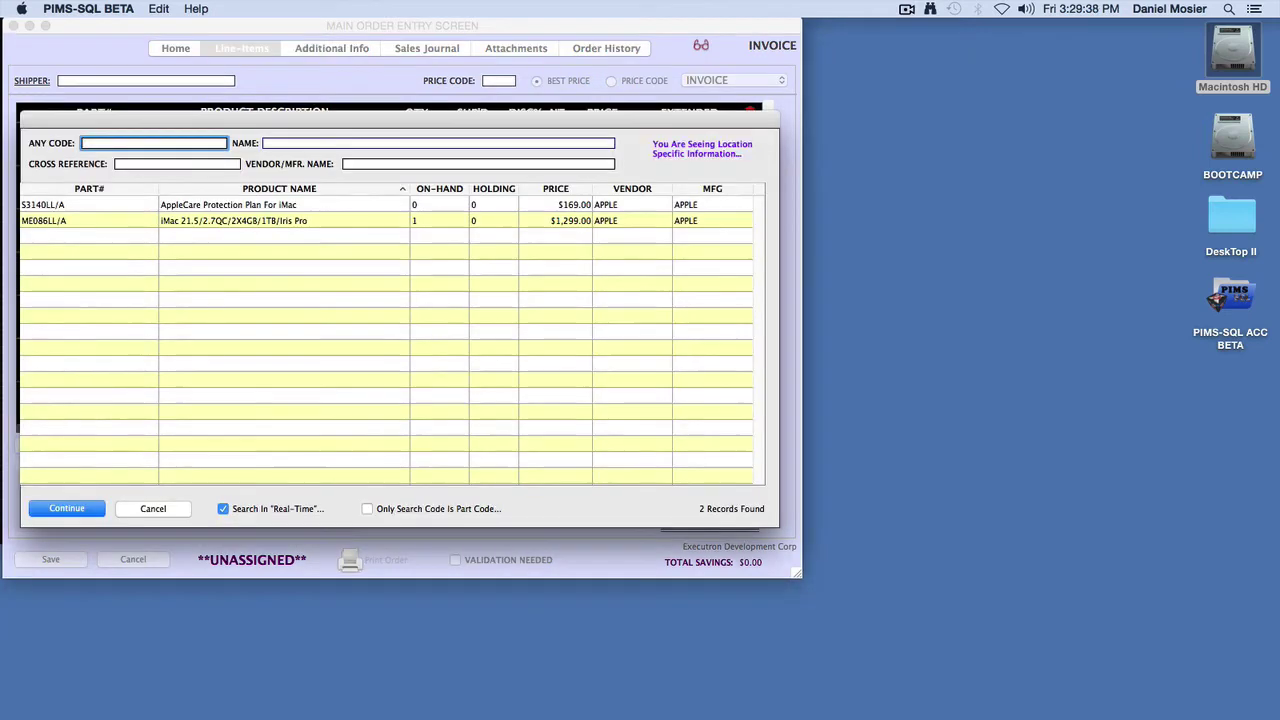
{"action": "double_click", "coordinate": [231, 224]}
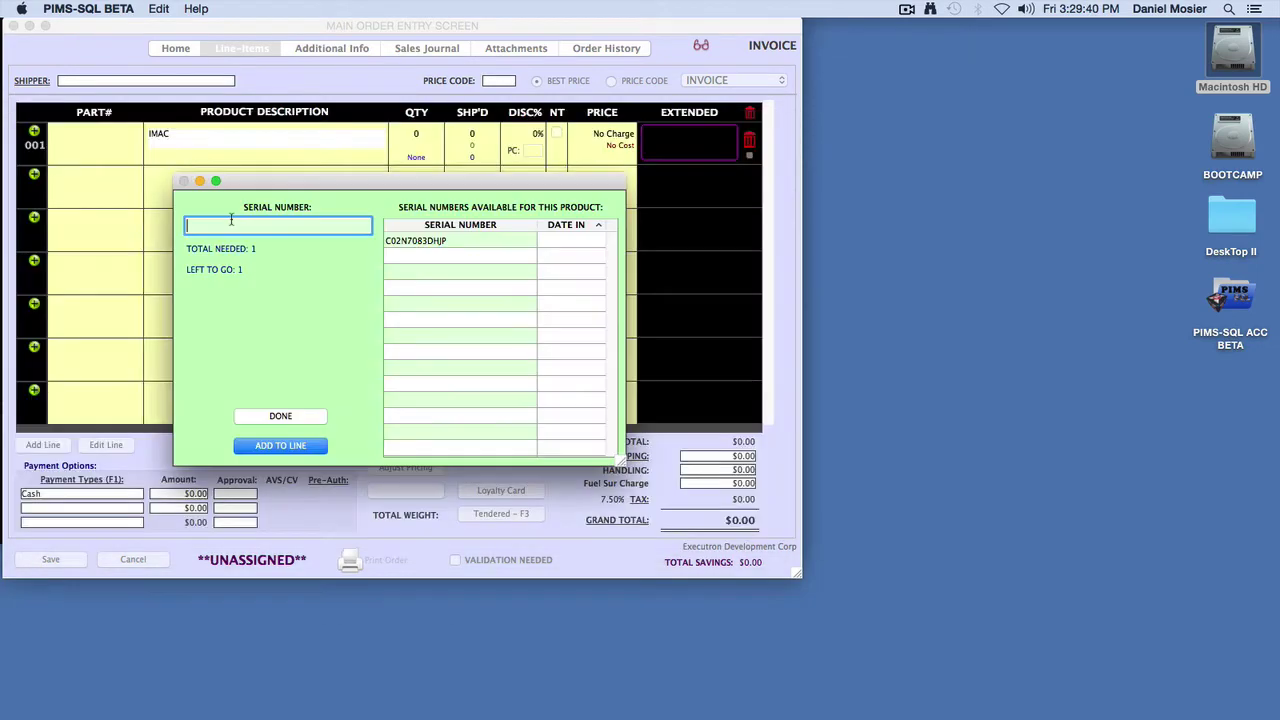
{"action": "double_click", "coordinate": [409, 249]}
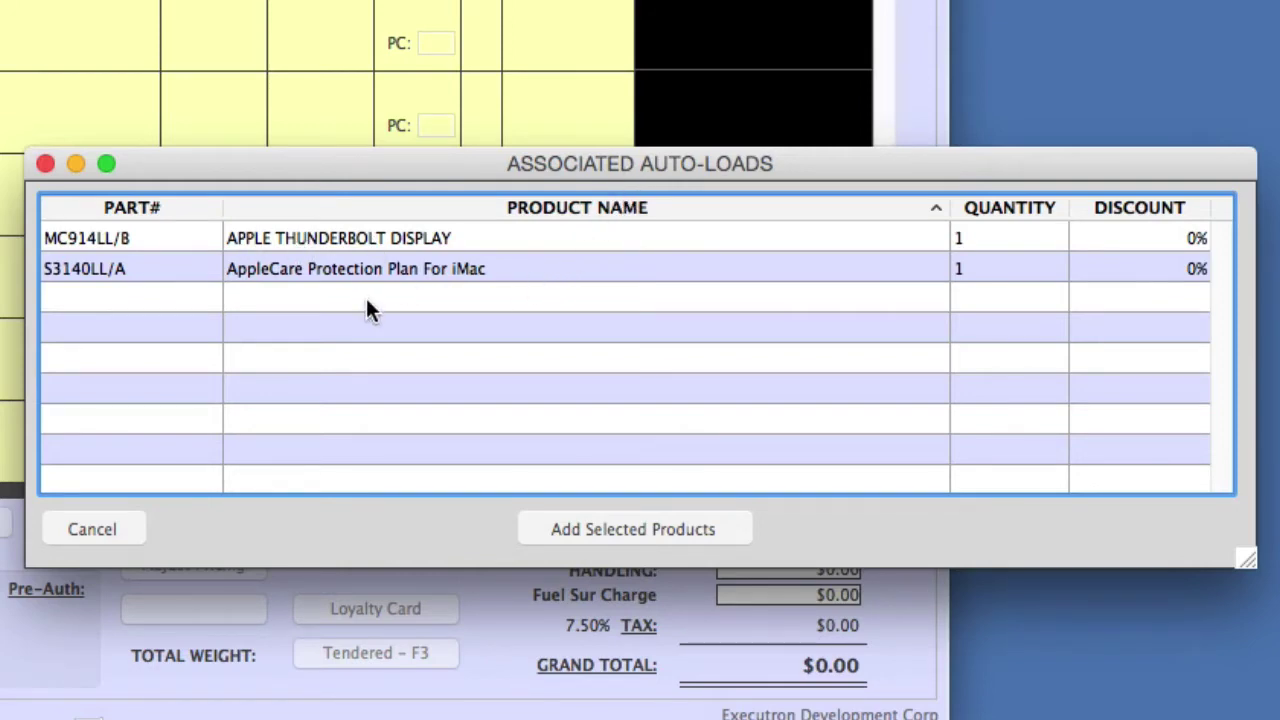
Add the associated APPLE THUNDERBOLT DISPLAY and AppleCare Protection Plan For iMac, assigning serial number 24742944XMN to the display
{"action": "left_click", "coordinate": [334, 240]}
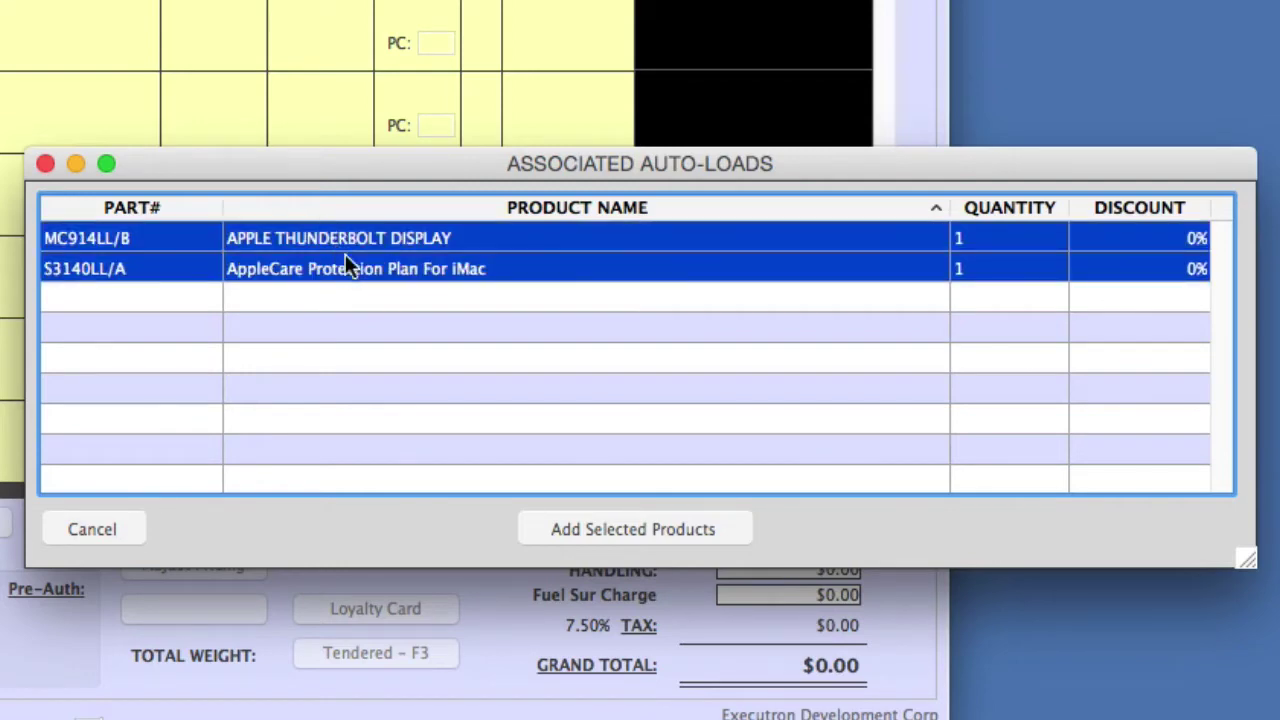
{"action": "left_click", "coordinate": [662, 530]}
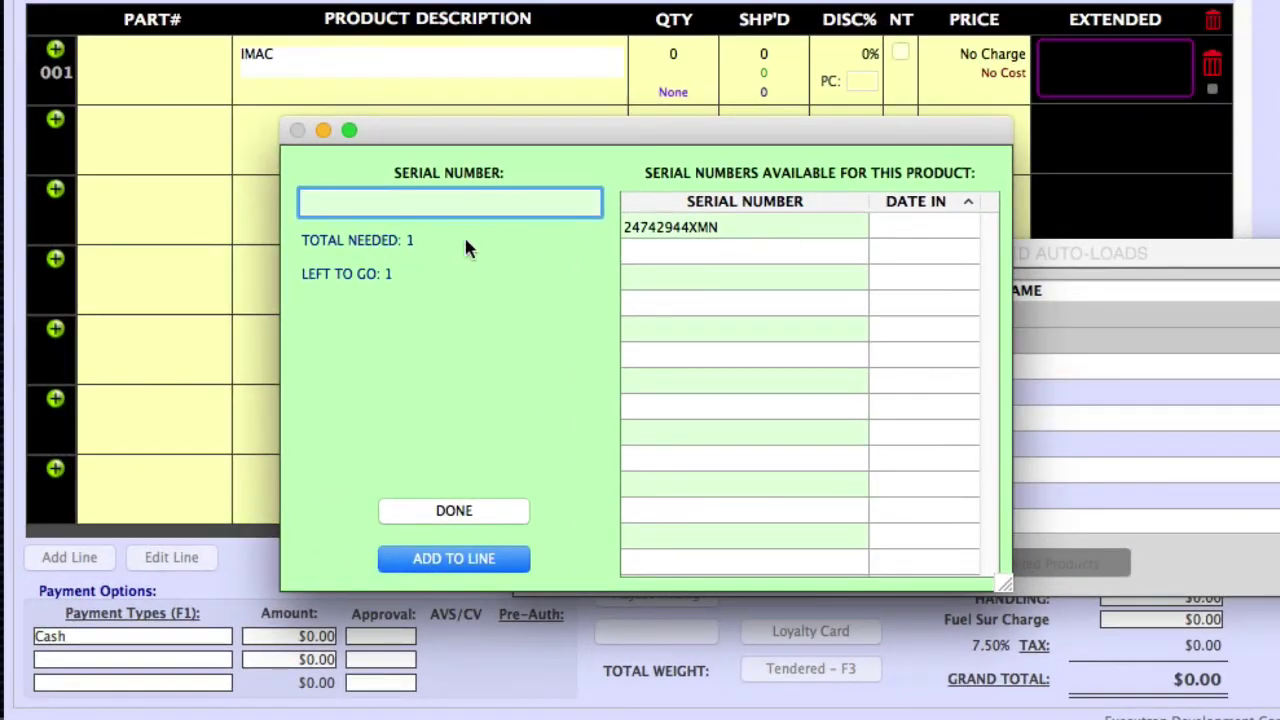
{"action": "double_click", "coordinate": [719, 227]}
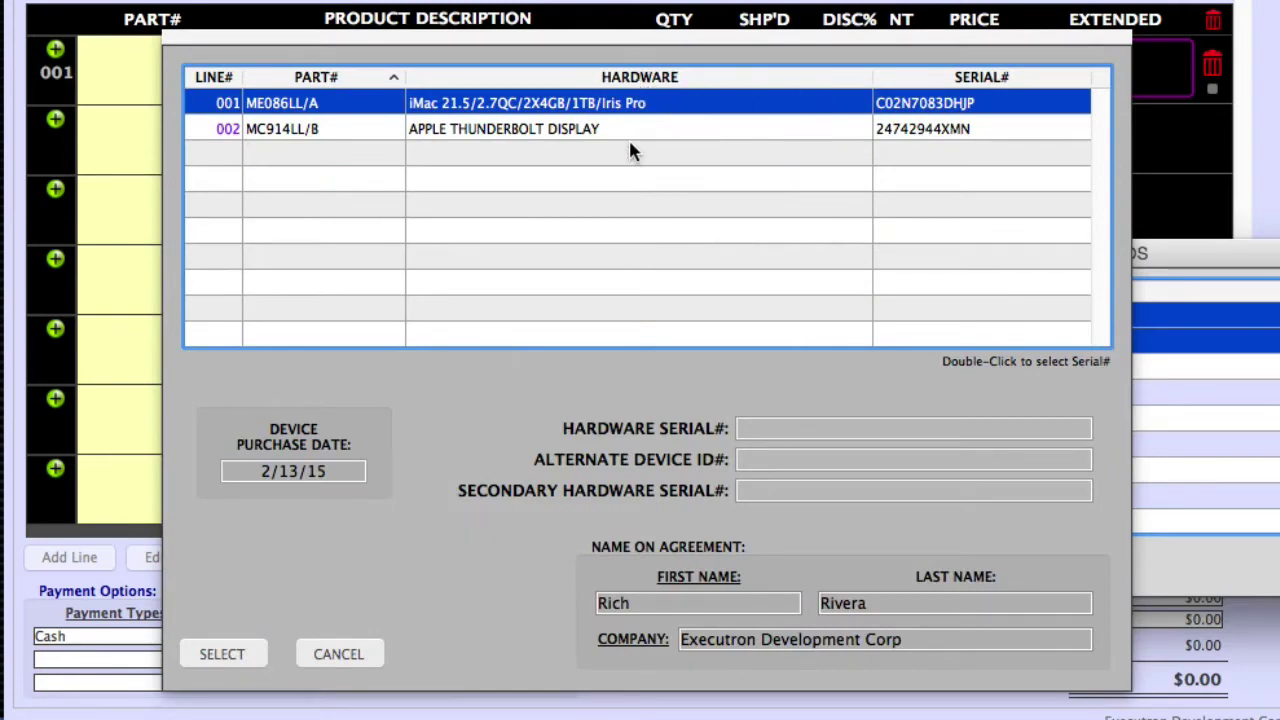
{"action": "double_click", "coordinate": [910, 104]}
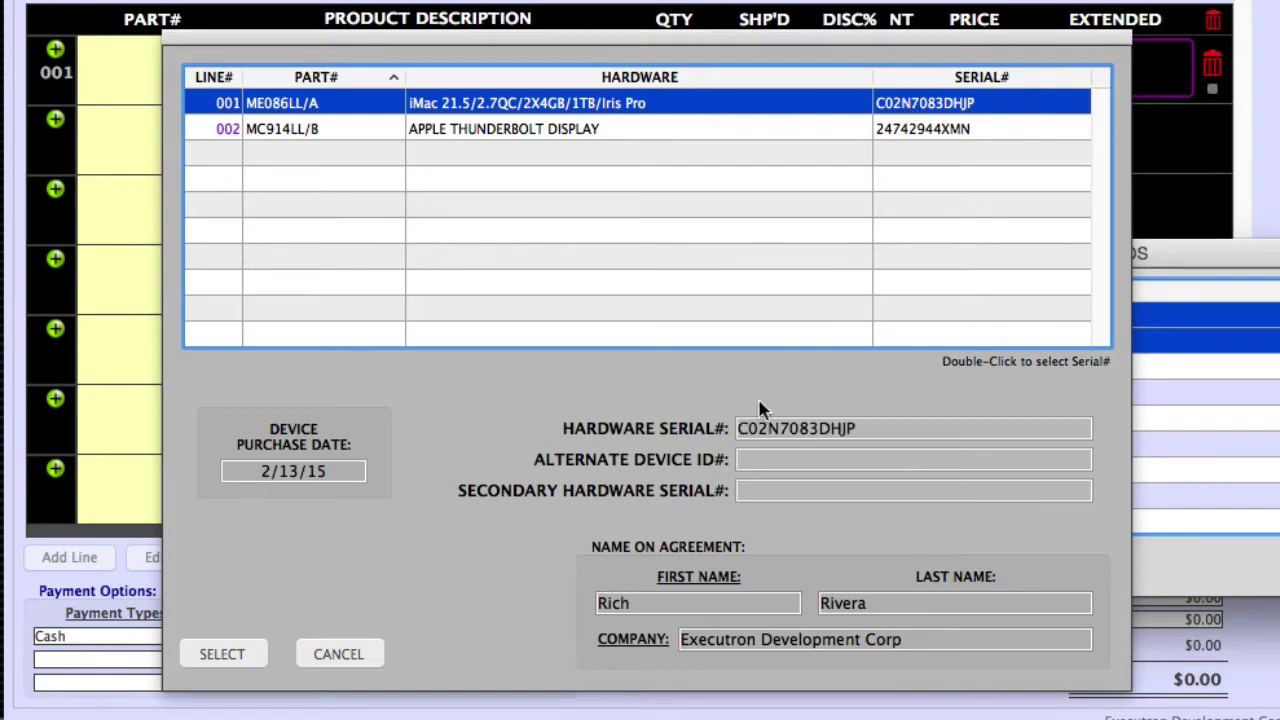
{"action": "double_click", "coordinate": [928, 132]}
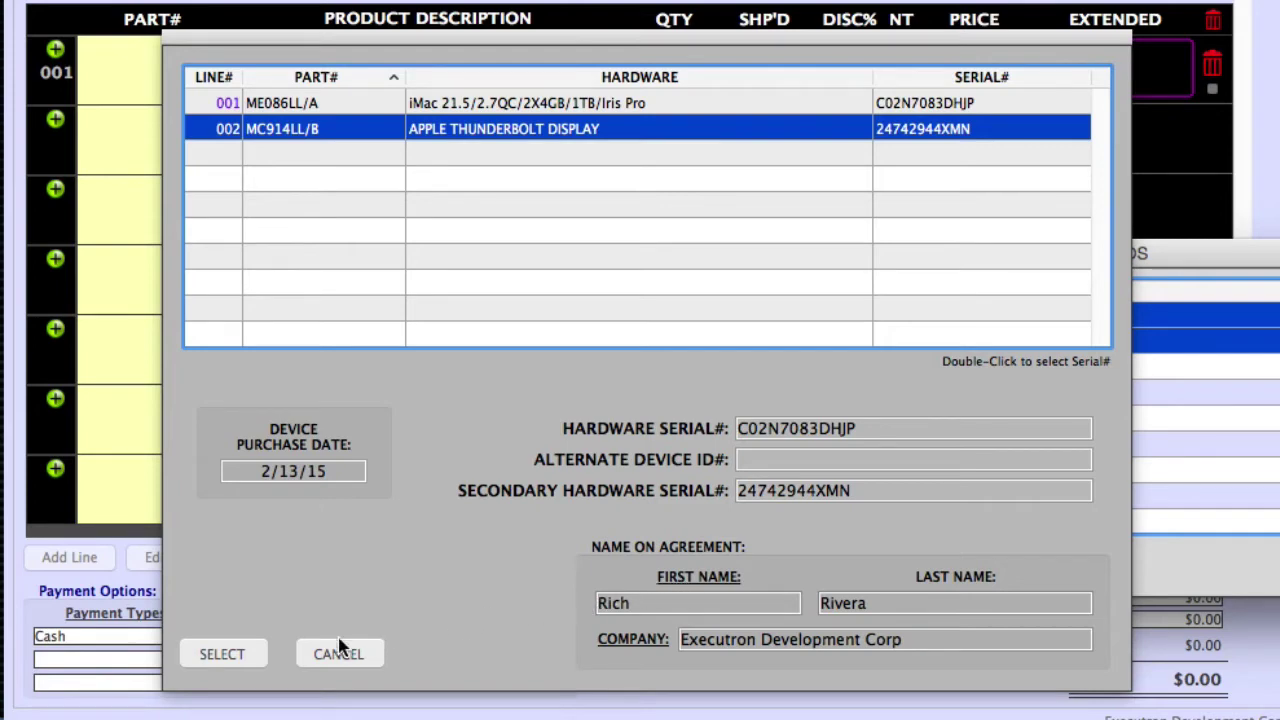
{"action": "left_click", "coordinate": [223, 655]}
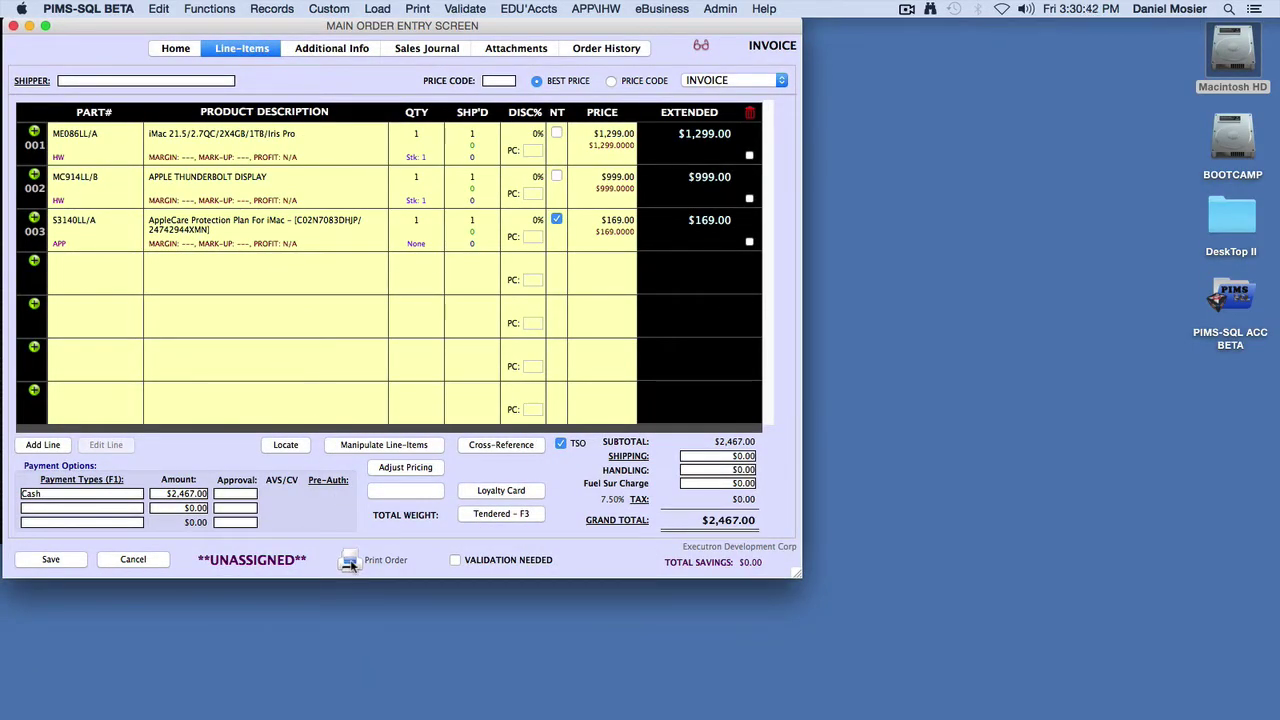
Print the iMac order as a PDF opened in Preview and dismiss the invoice preview
{"action": "left_click", "coordinate": [349, 563]}
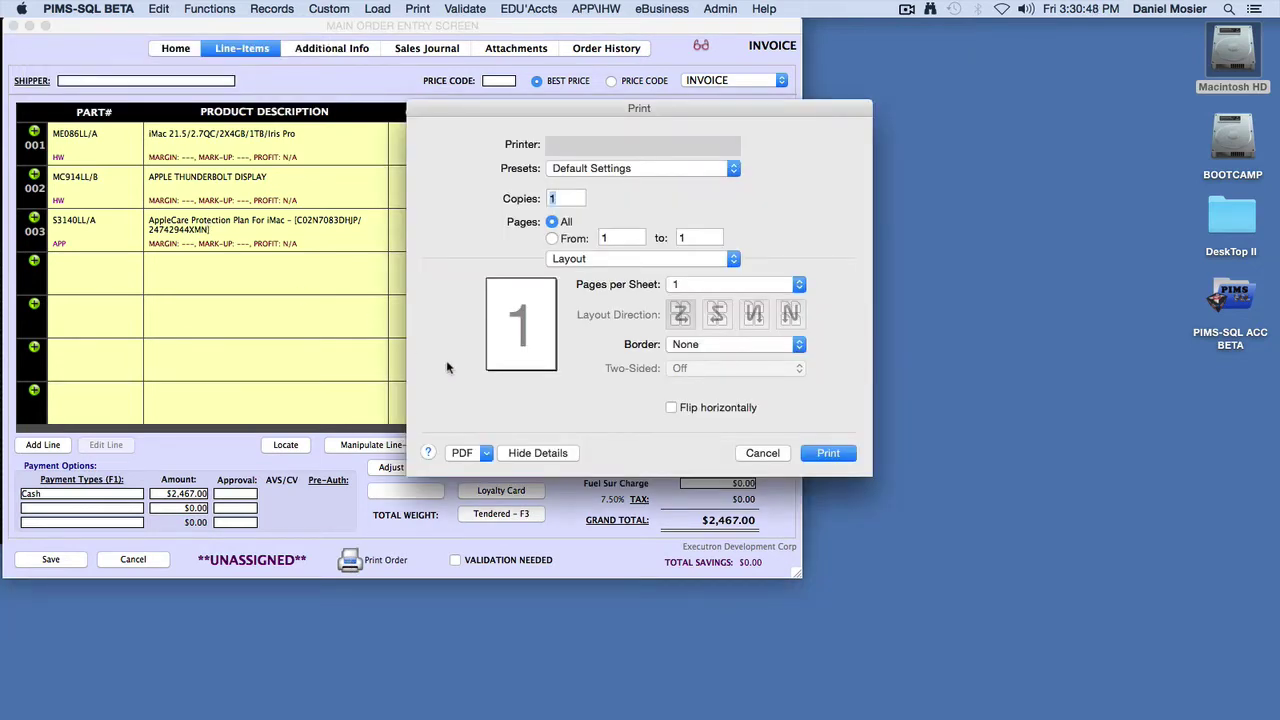
{"action": "left_click", "coordinate": [485, 456]}
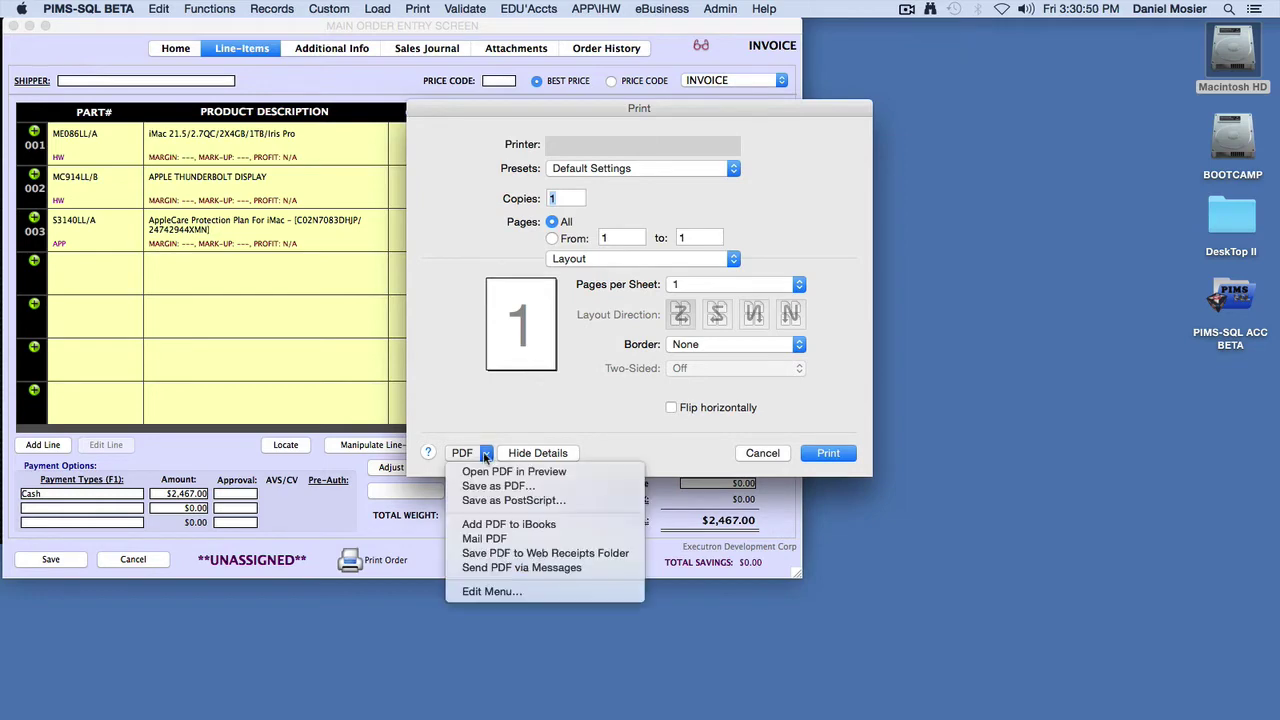
{"action": "left_click", "coordinate": [490, 472]}
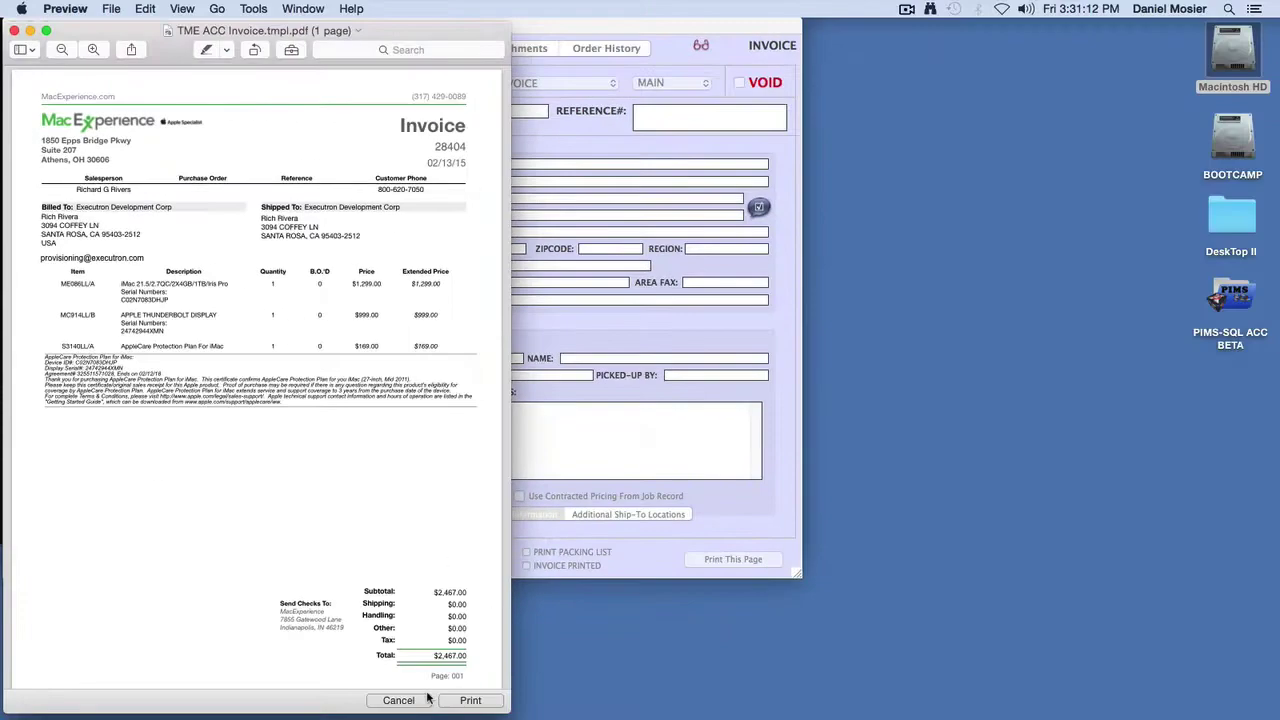
{"action": "left_click", "coordinate": [398, 700]}
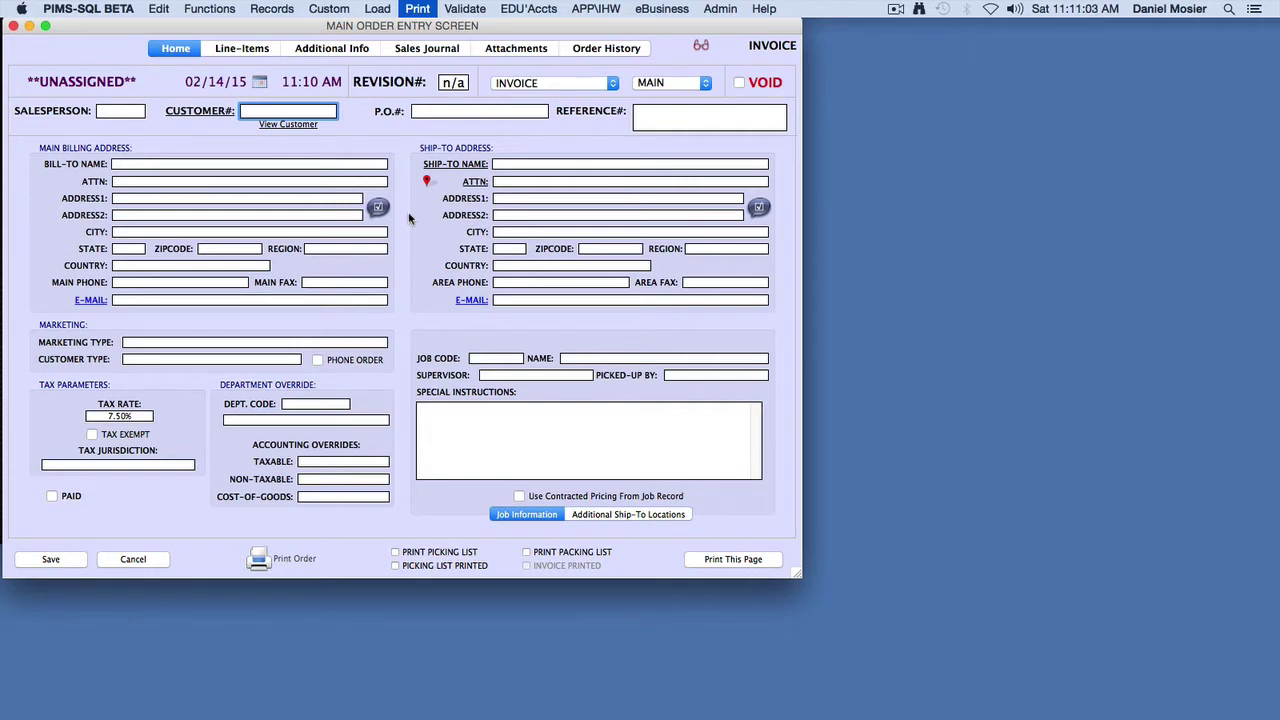
Enter the customer code on the new invoice and add a line for AppleCare+ For iPhone/iPad, found with APPLEC
{"action": "type", "text": "EXEC"}
{"action": "key", "text": "Tab"}
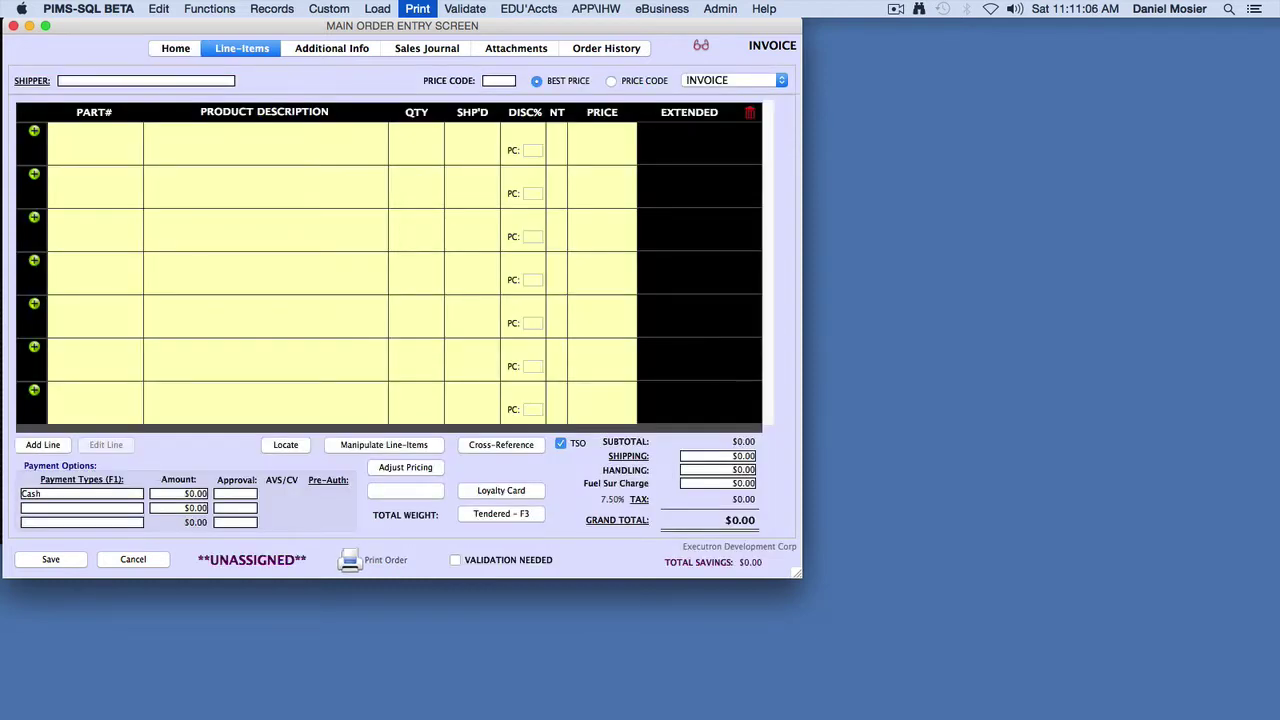
{"action": "left_click", "coordinate": [320, 157]}
{"action": "type", "text": "APPL"}
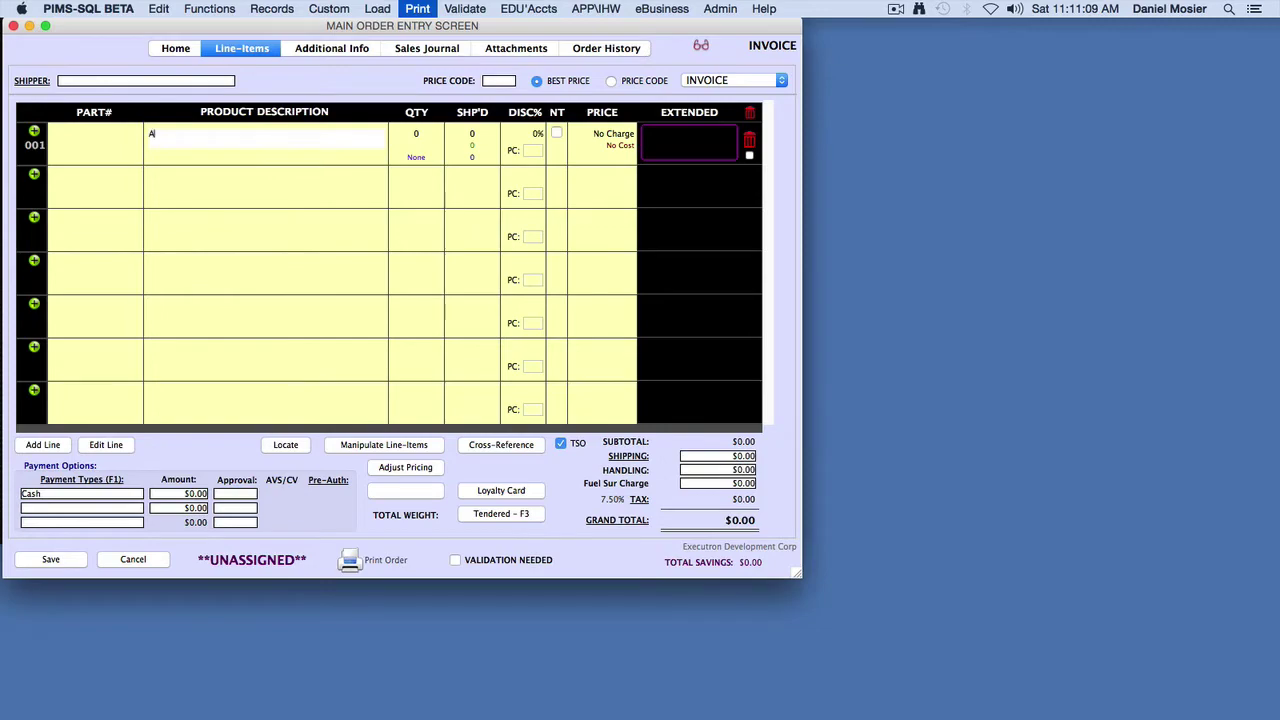
{"action": "type", "text": "EC"}
{"action": "key", "text": "Tab"}
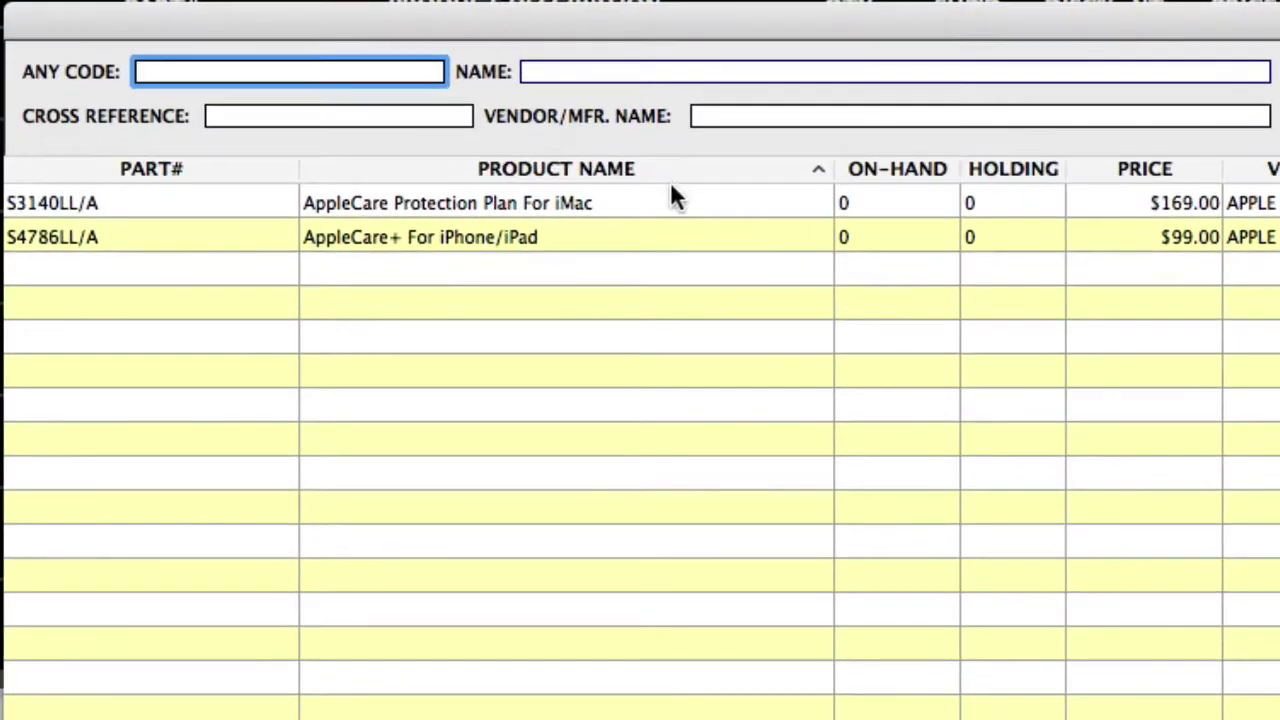
{"action": "double_click", "coordinate": [482, 236]}
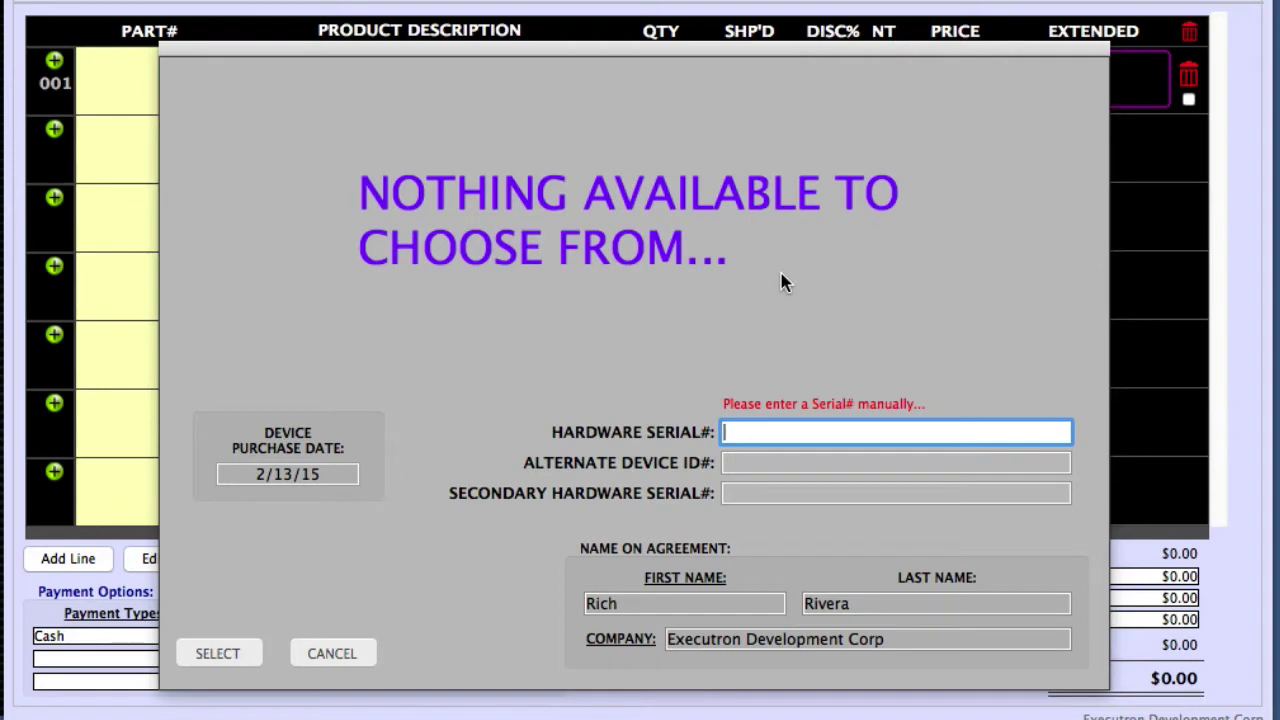
{"action": "type", "text": "DNPN5034F38Y"}
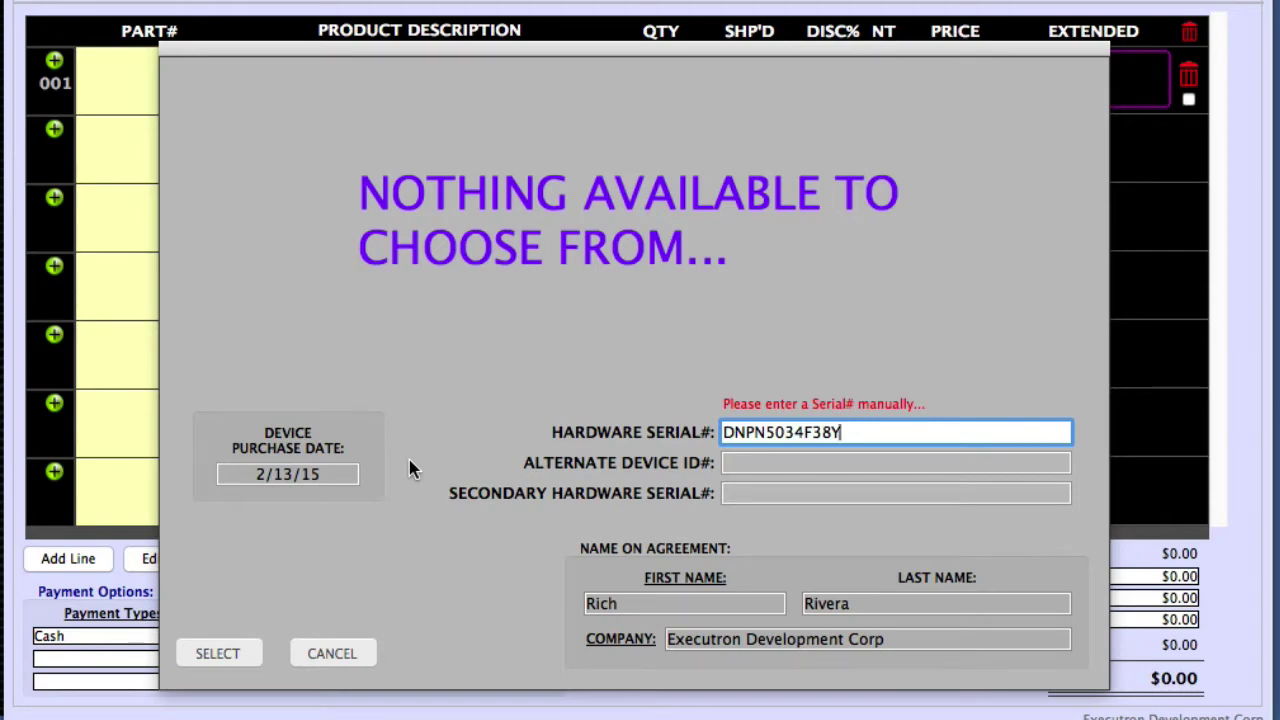
{"action": "left_click", "coordinate": [289, 460]}
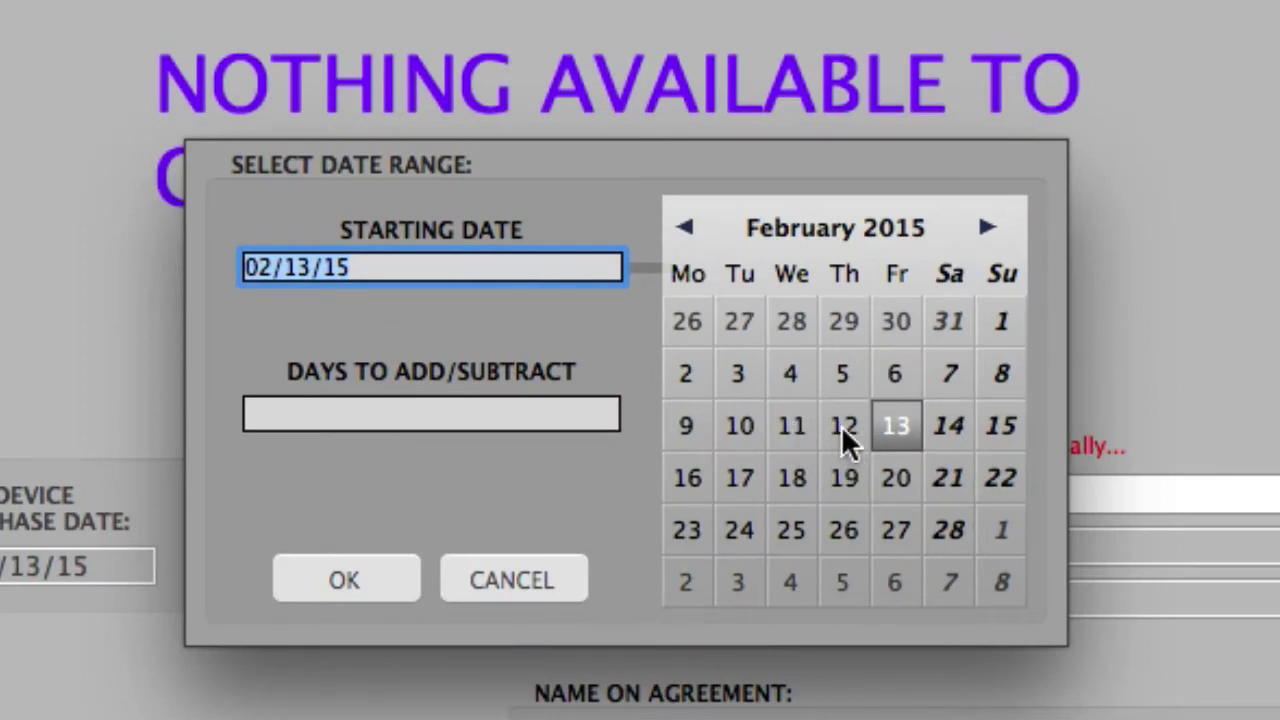
{"action": "left_click", "coordinate": [842, 427]}
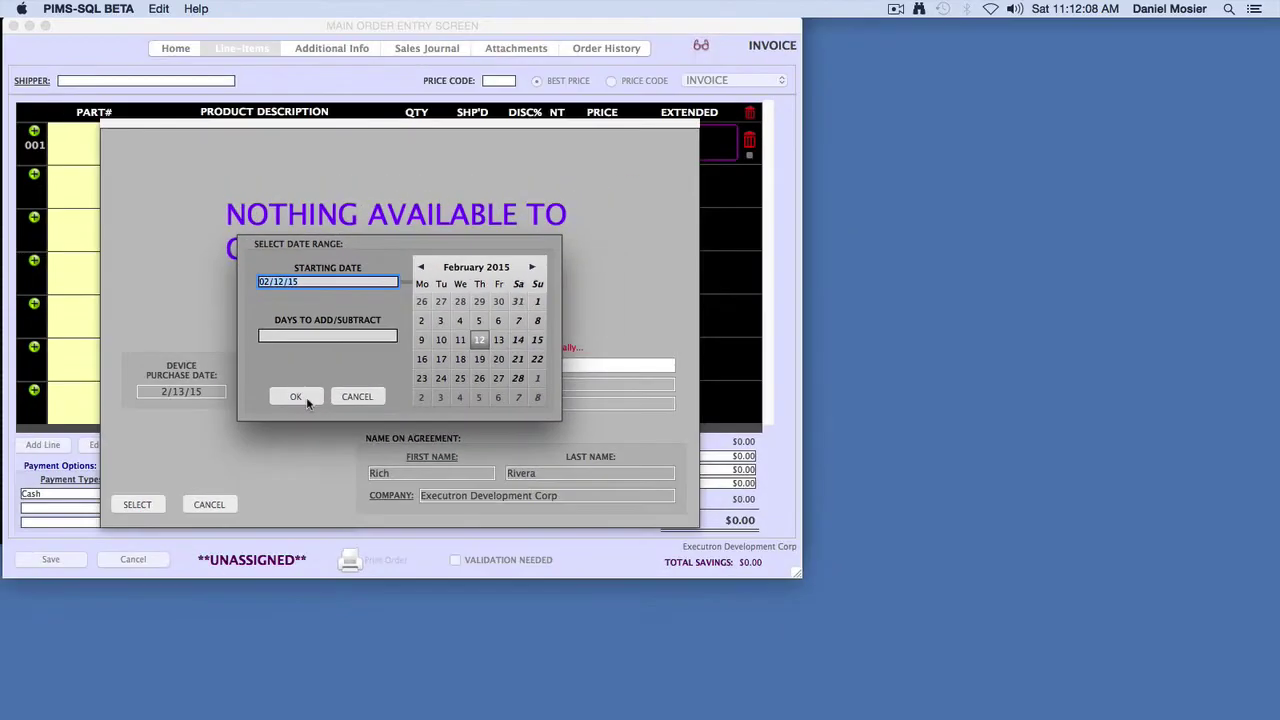
{"action": "left_click", "coordinate": [376, 588]}
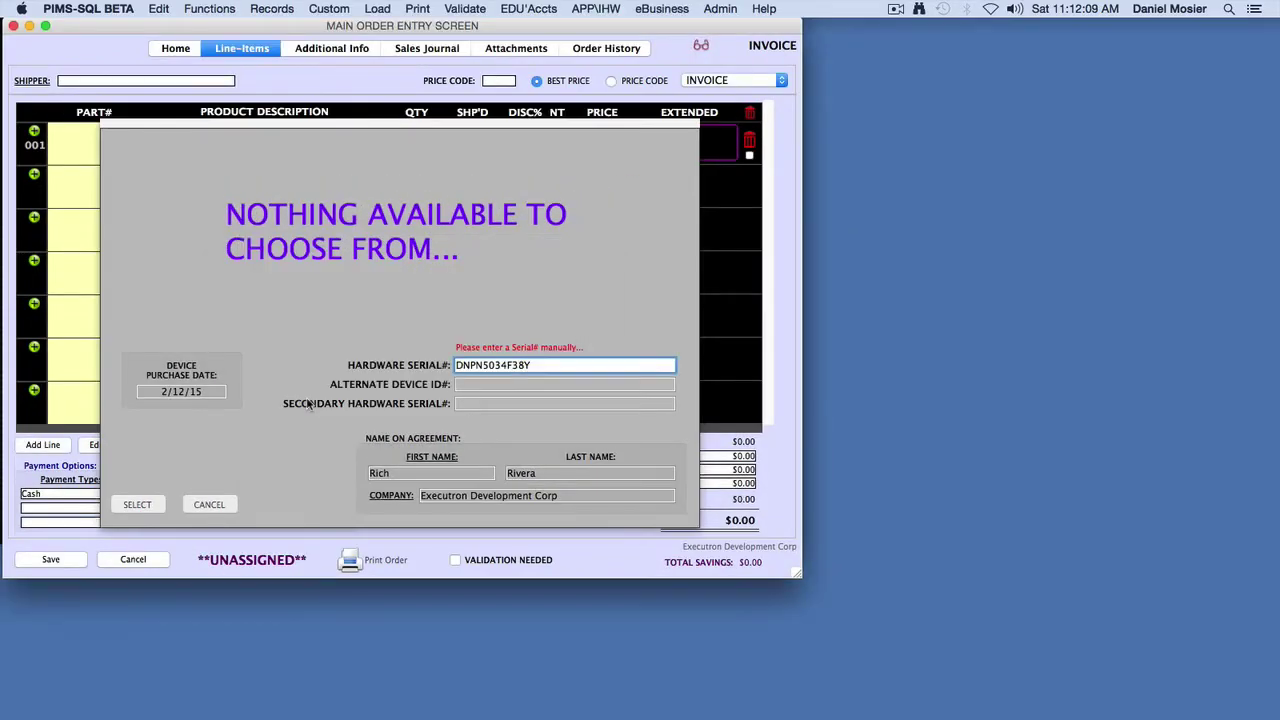
{"action": "left_click", "coordinate": [137, 505]}
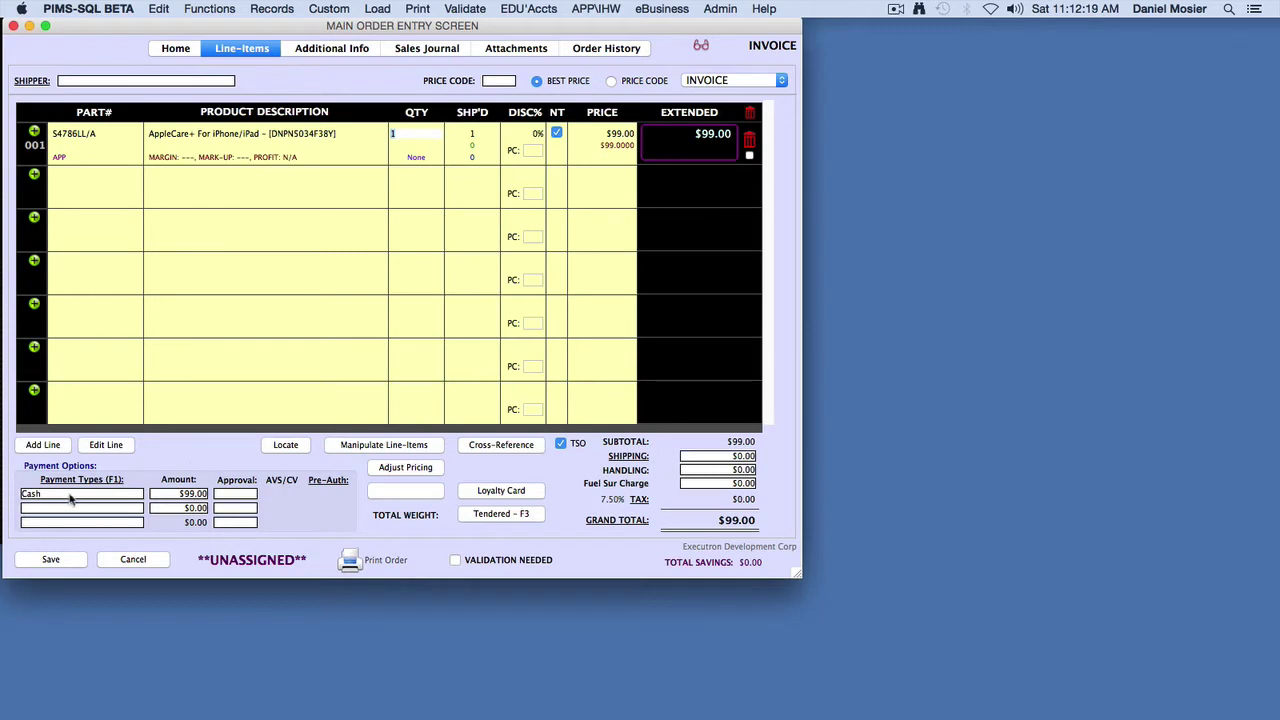
Print the AppleCare+ order as a PDF opened in Preview and dismiss the invoice preview
{"action": "left_click", "coordinate": [352, 563]}
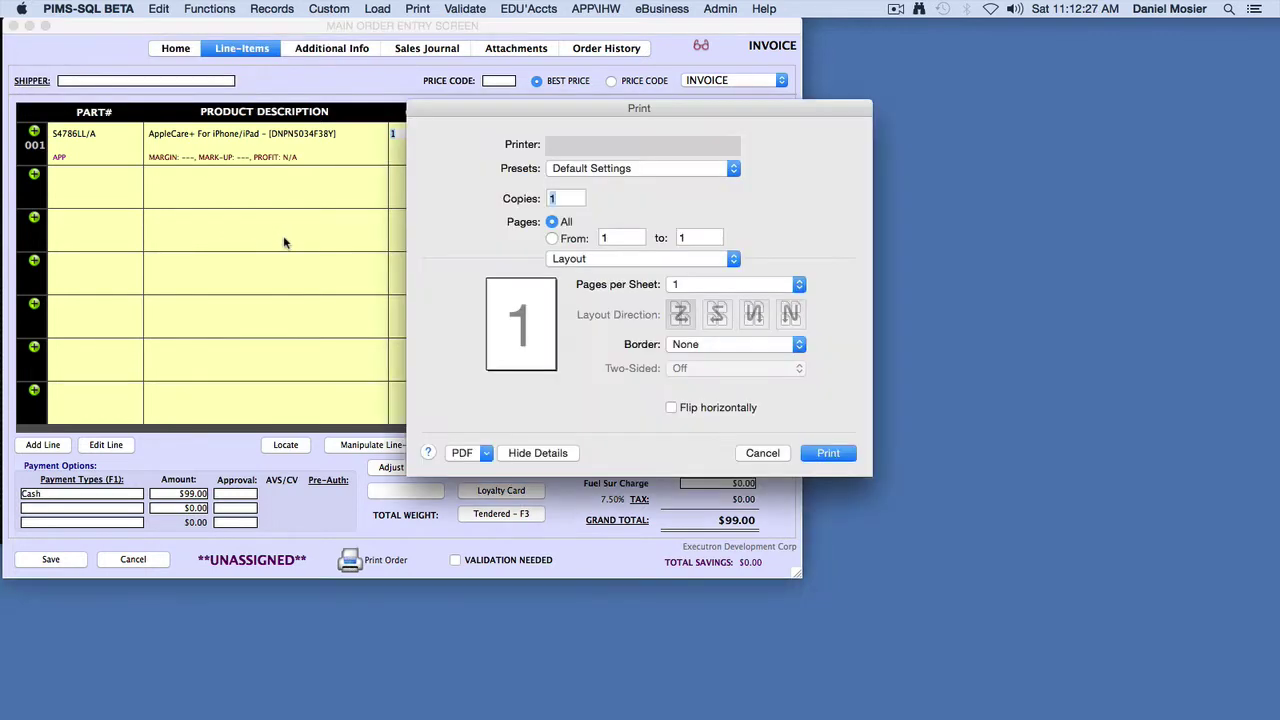
{"action": "left_click", "coordinate": [487, 454]}
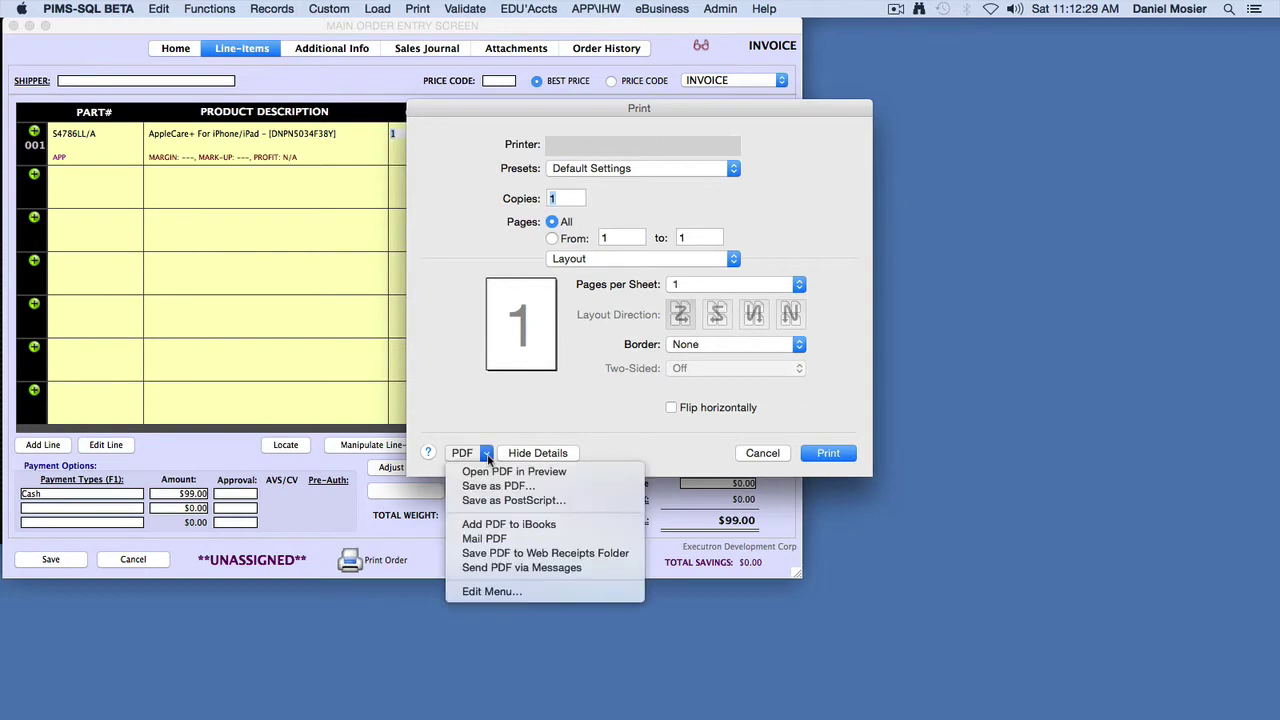
{"action": "left_click", "coordinate": [495, 472]}
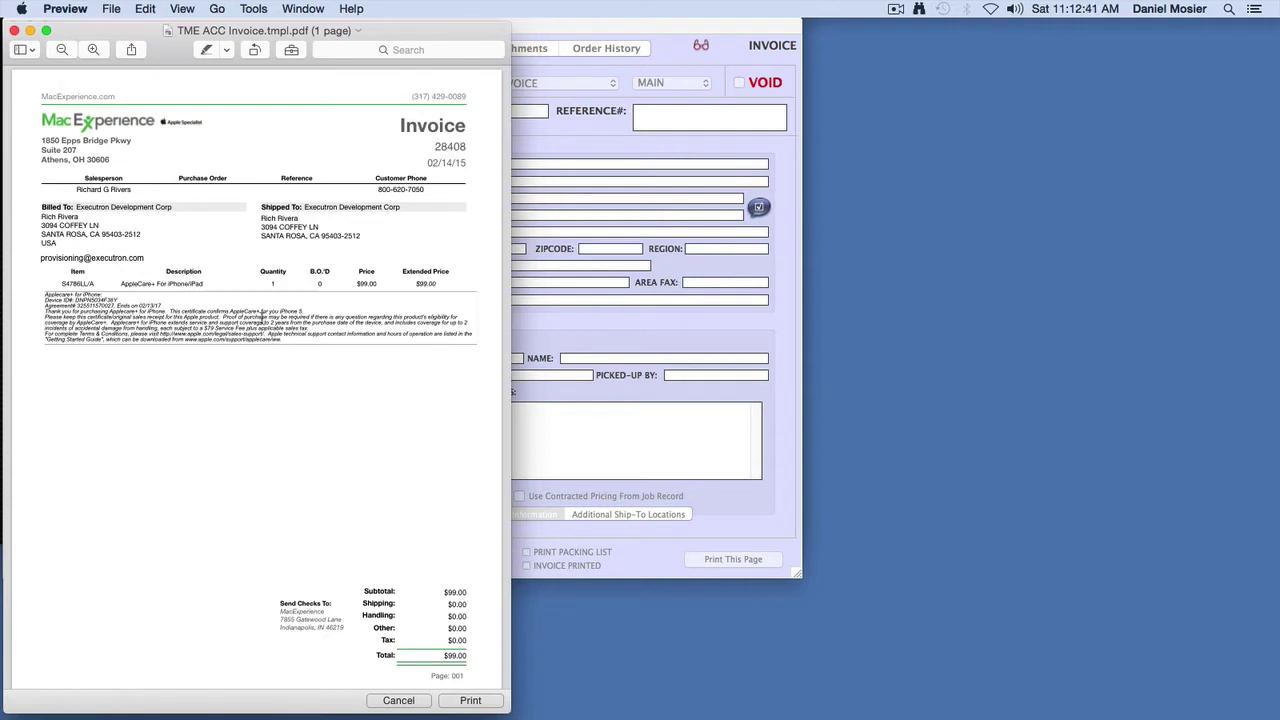
{"action": "left_click", "coordinate": [398, 700]}
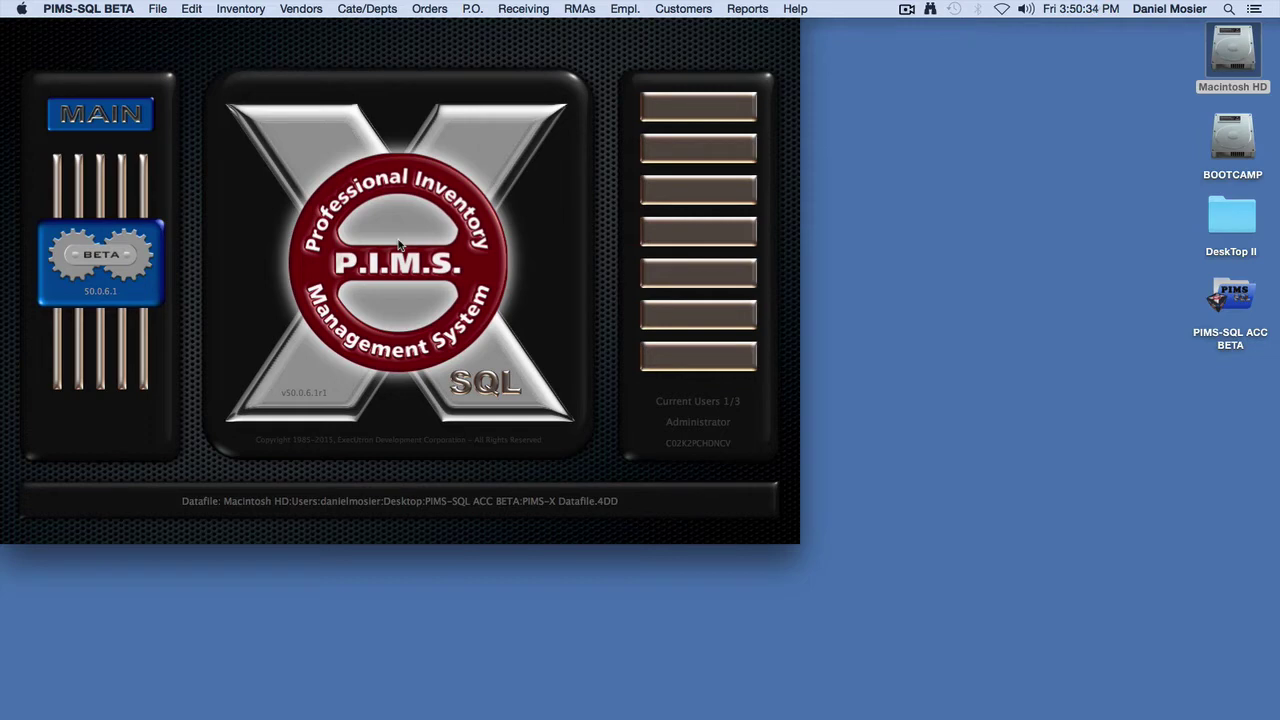
List all orders, open the $598.00 iPad invoice and display its line items
{"action": "left_click", "coordinate": [431, 10]}
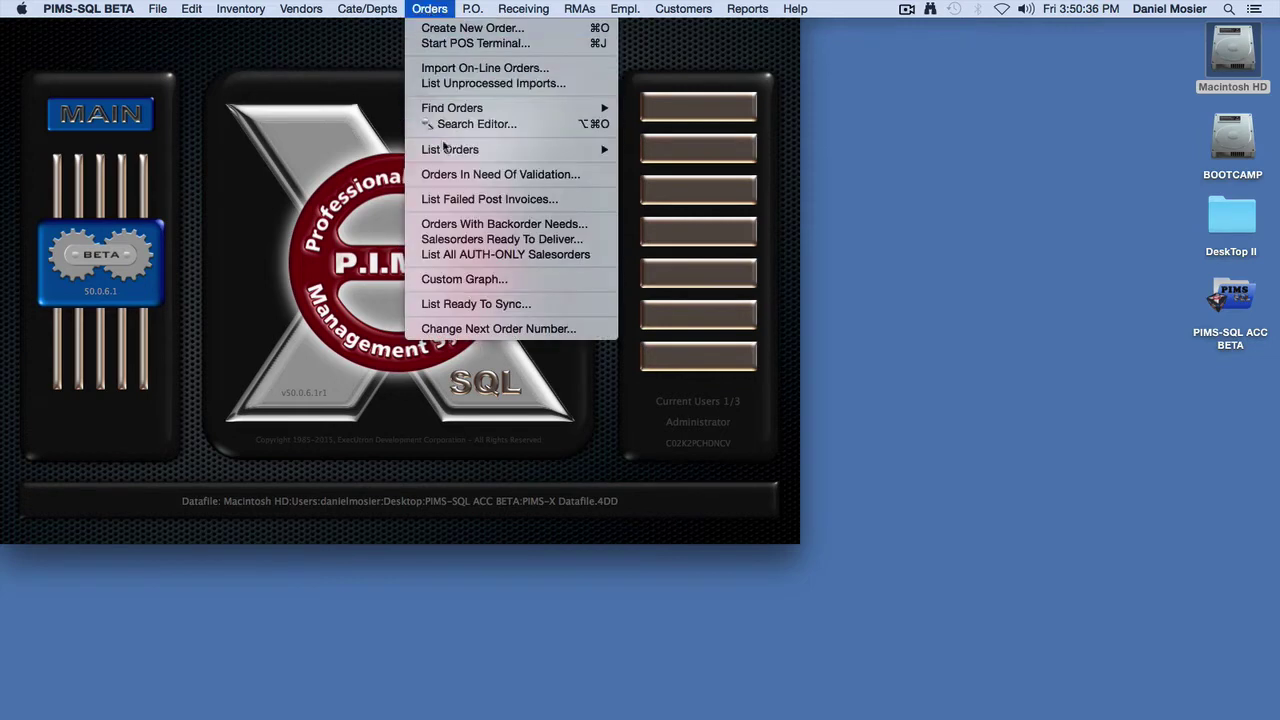
{"action": "mouse_move", "coordinate": [445, 148]}
{"action": "left_click", "coordinate": [668, 150]}
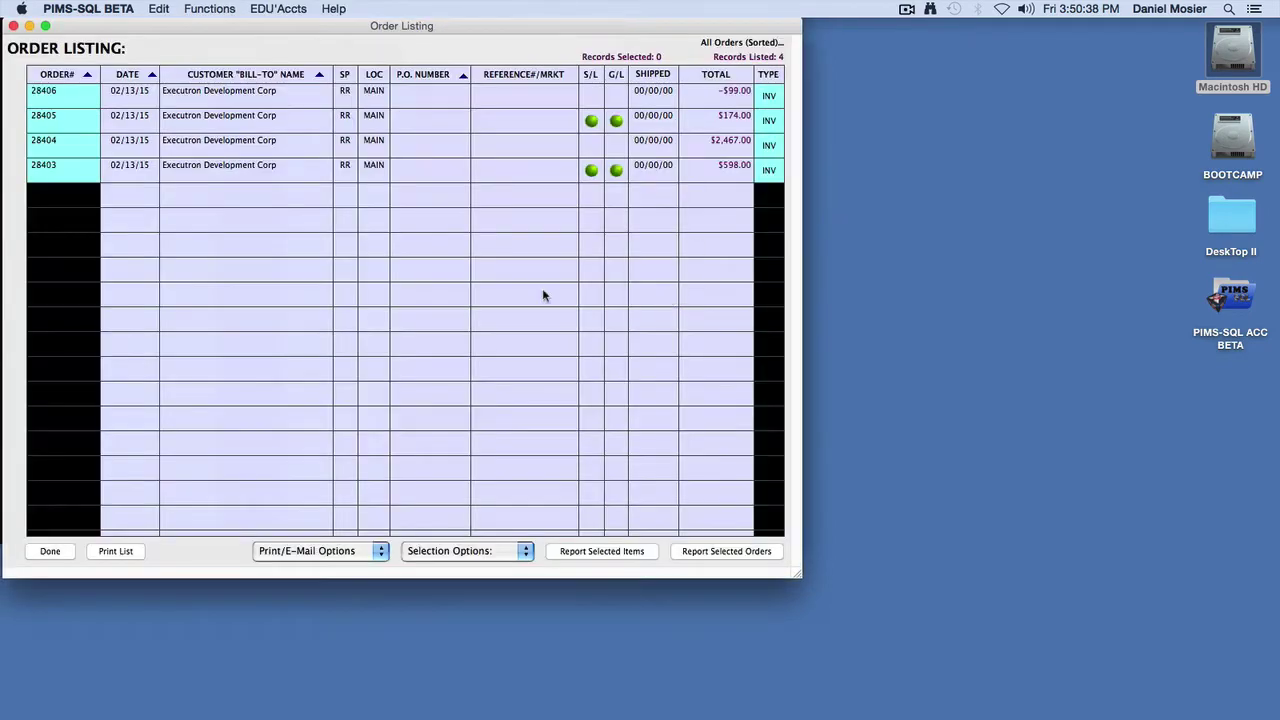
{"action": "double_click", "coordinate": [221, 174]}
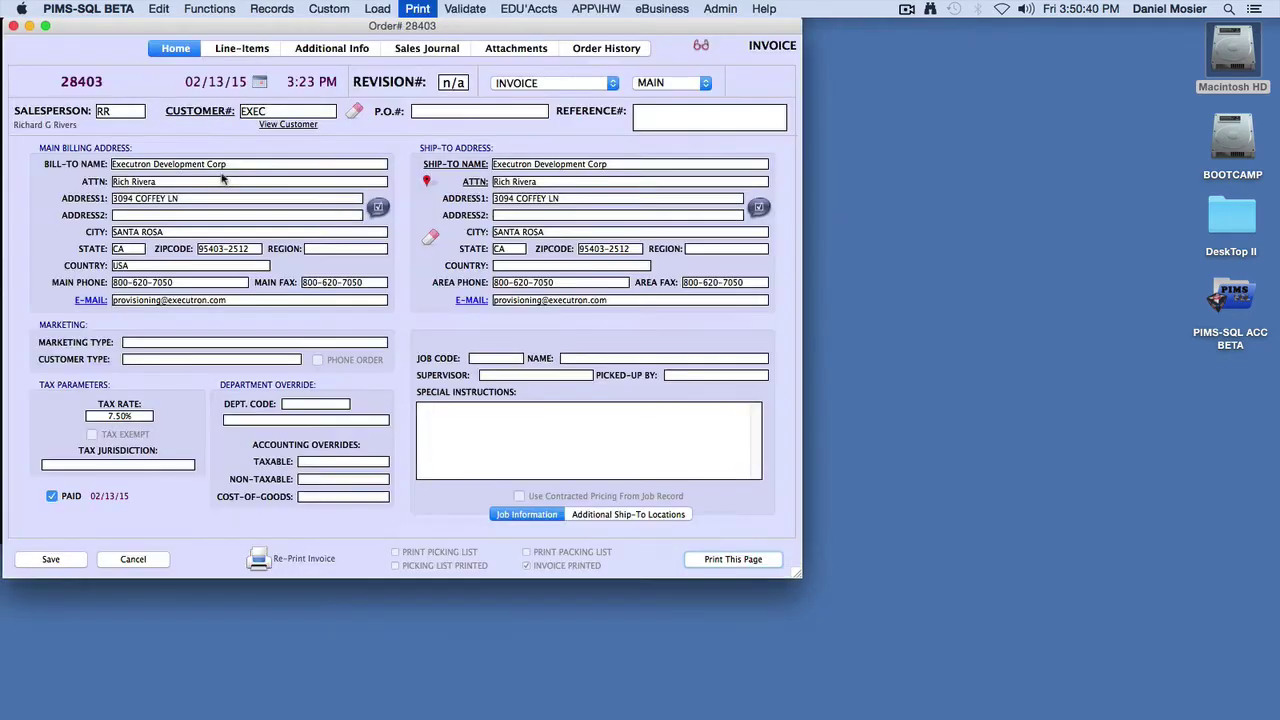
{"action": "left_click", "coordinate": [242, 50]}
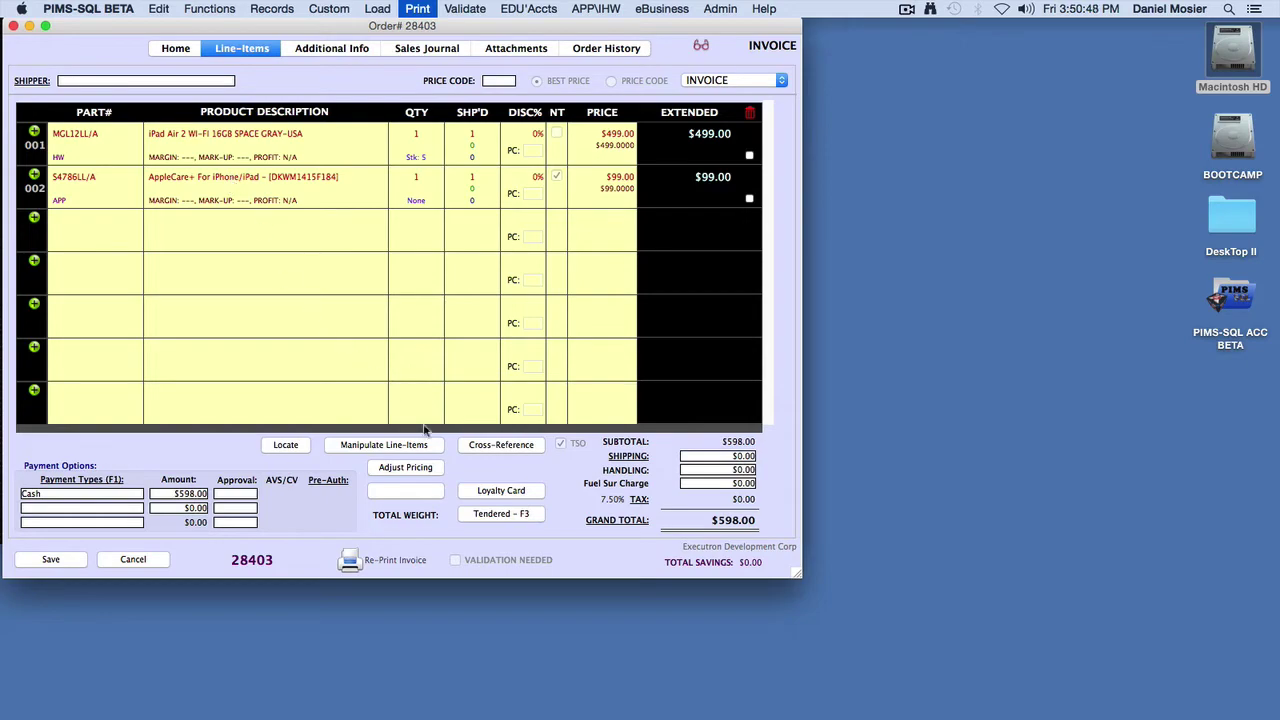
Refund both the iPad Air 2 and AppleCare+ For iPhone/iPad line items of the invoice
{"action": "left_click", "coordinate": [383, 446]}
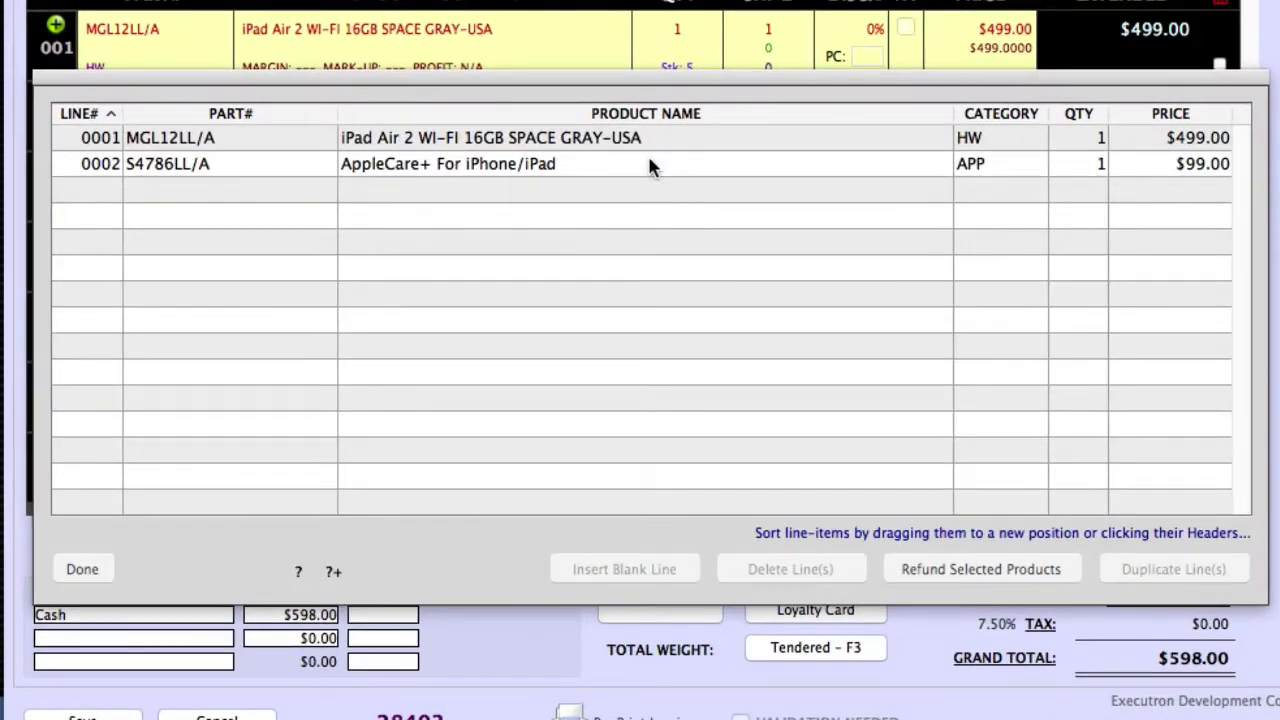
{"action": "left_click", "coordinate": [389, 200]}
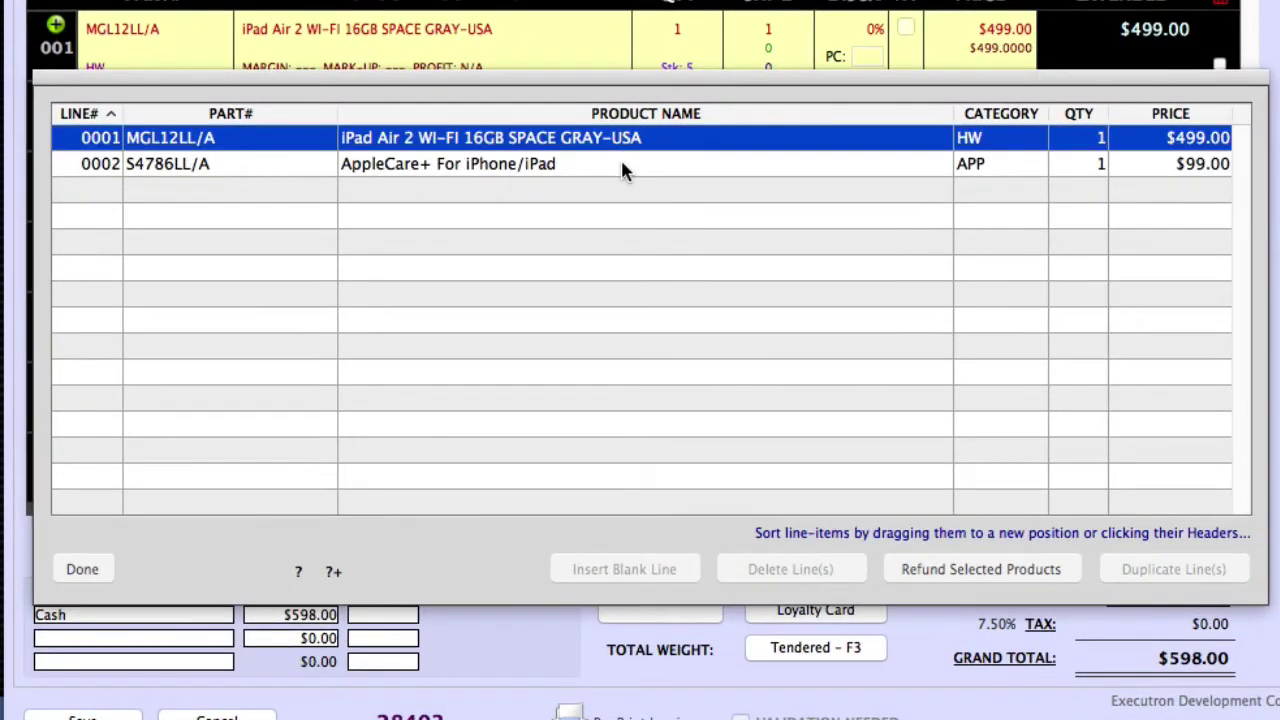
{"action": "left_click", "coordinate": [621, 164], "text": "shift"}
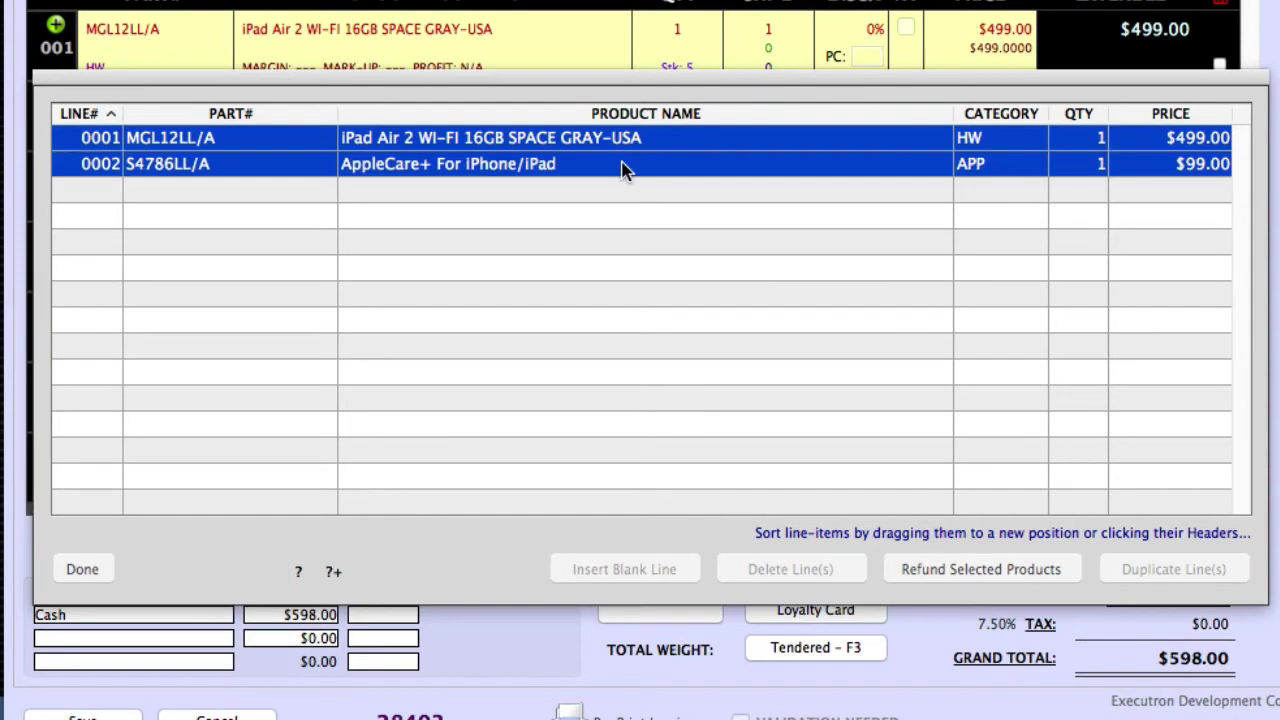
{"action": "left_click", "coordinate": [1005, 570]}
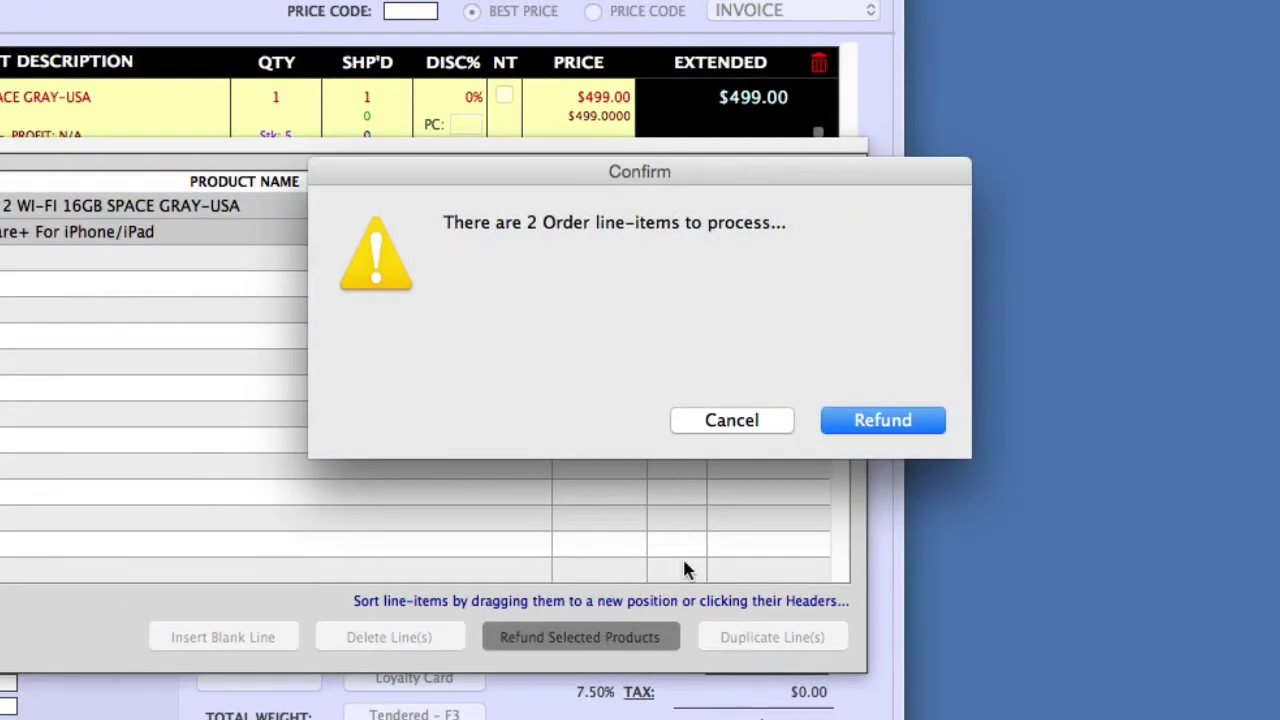
{"action": "left_click", "coordinate": [855, 425]}
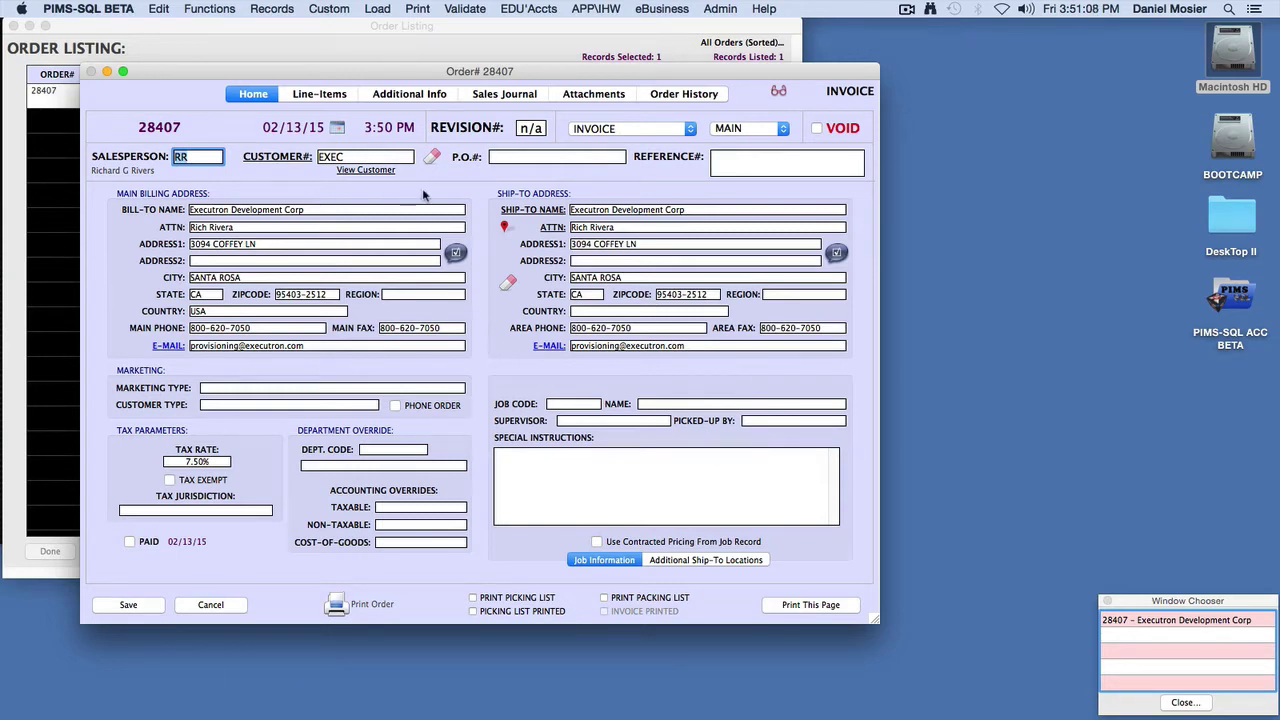
Set the payment type of the refund order to Cash
{"action": "key", "text": "Page_Down"}
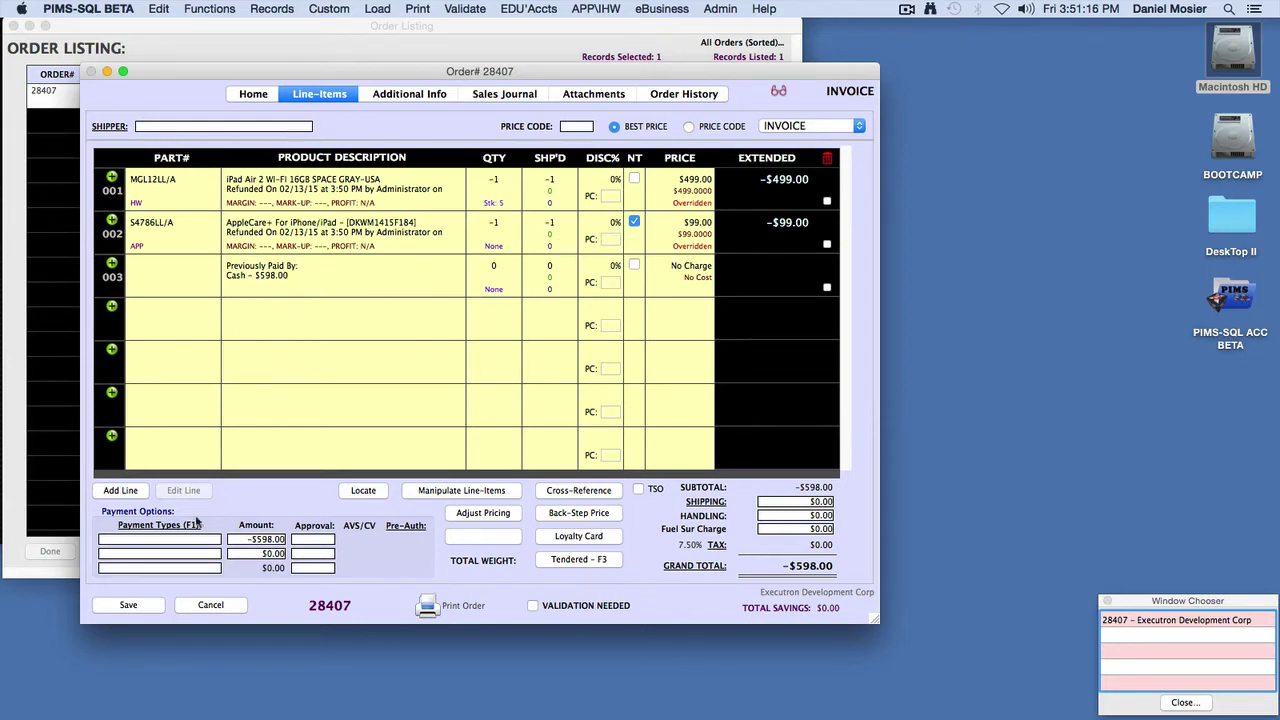
{"action": "left_click", "coordinate": [172, 540]}
{"action": "left_click", "coordinate": [246, 282]}
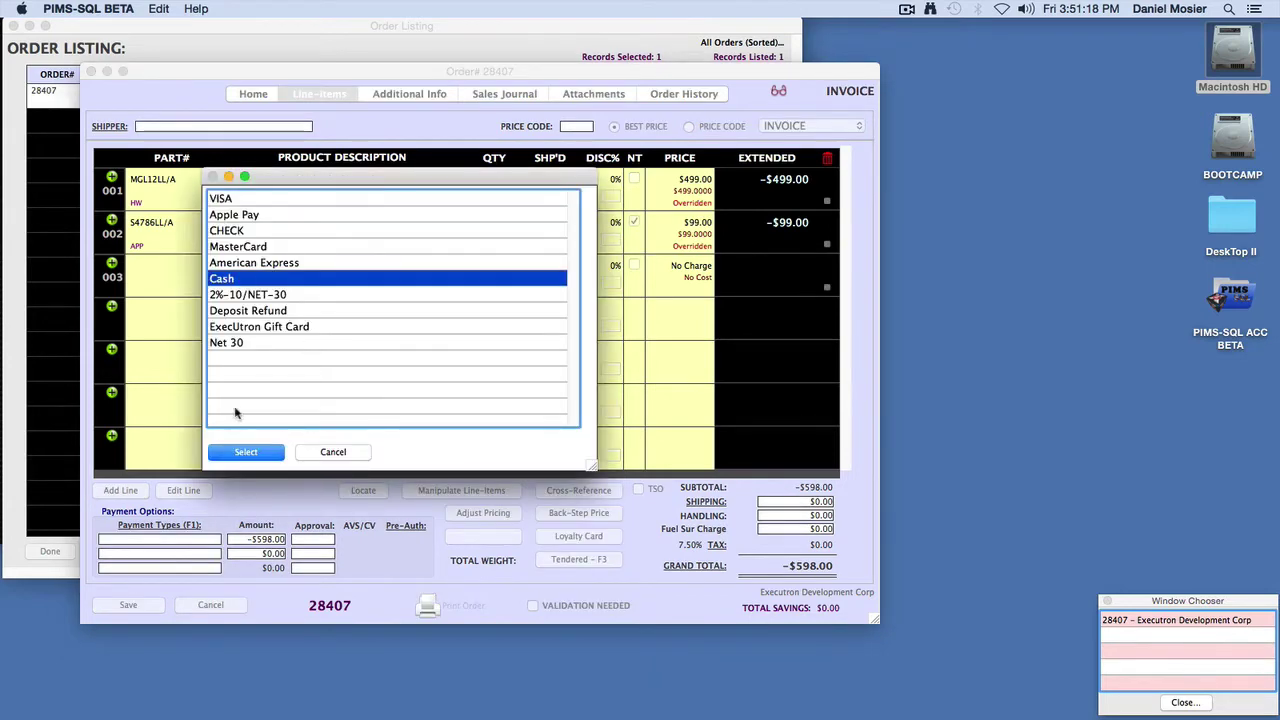
{"action": "left_click", "coordinate": [262, 457]}
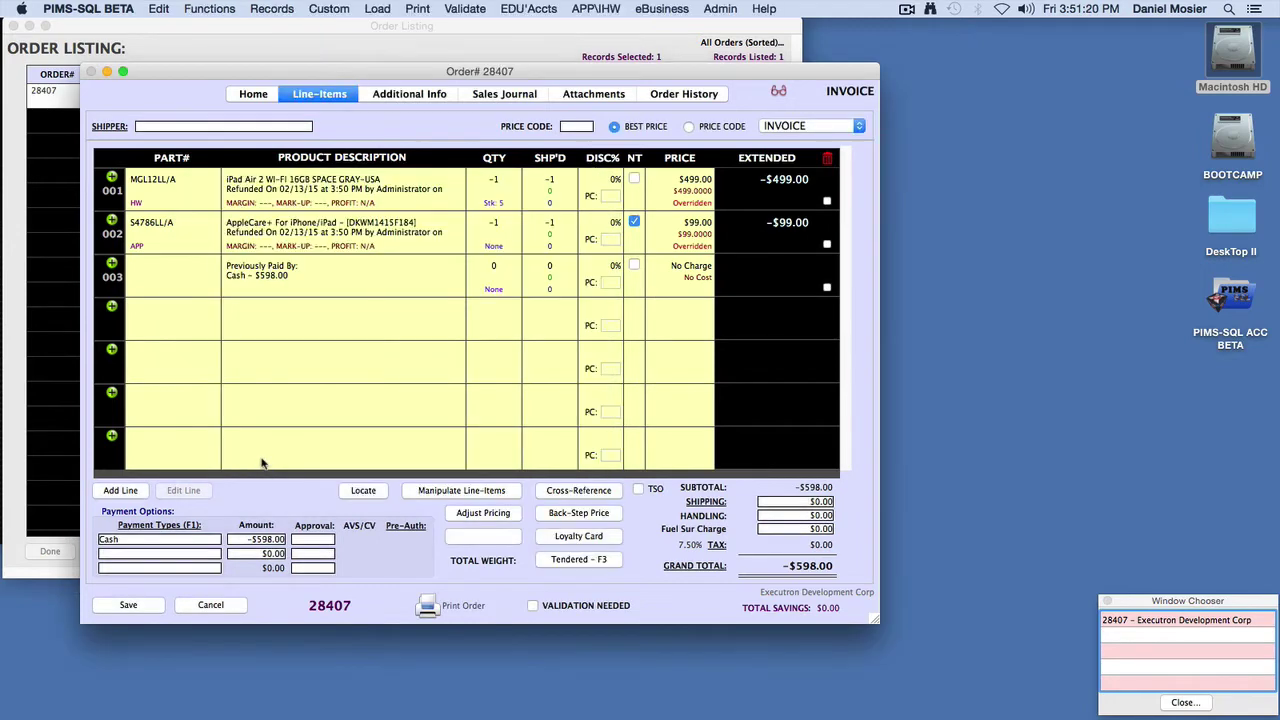
Print the refund order as a PDF opened in Preview
{"action": "left_click", "coordinate": [426, 607]}
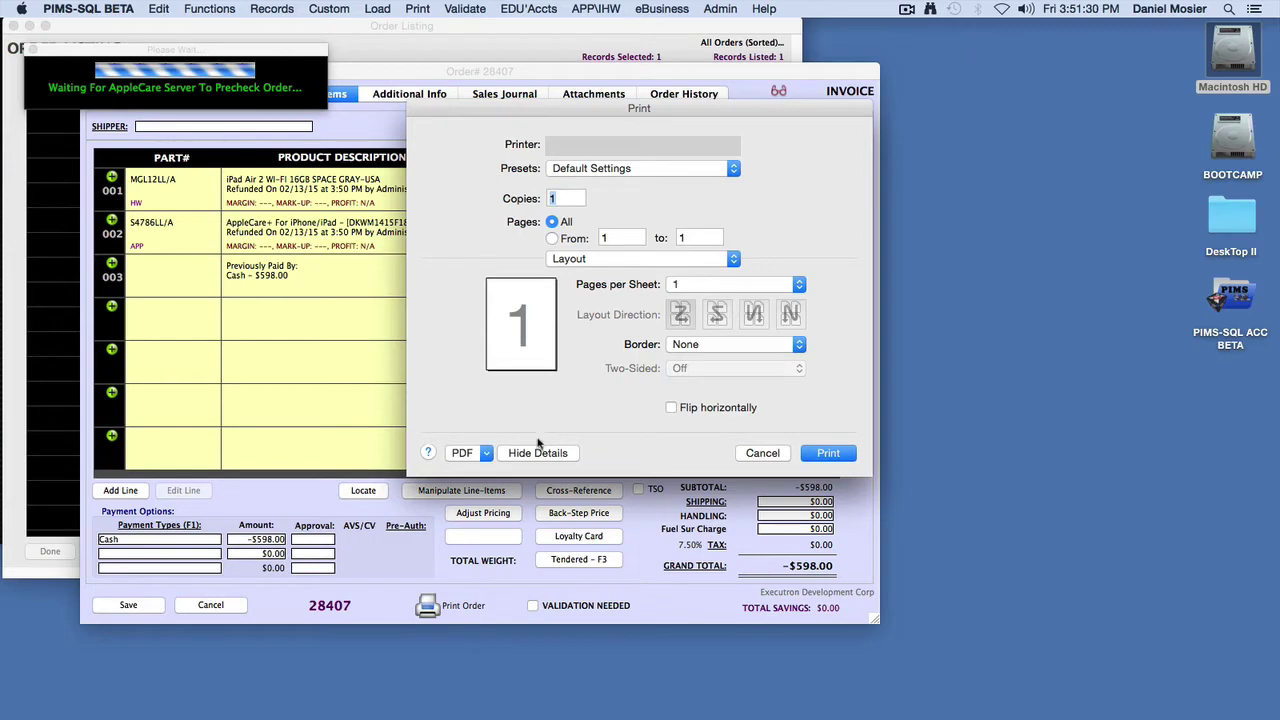
{"action": "left_click", "coordinate": [486, 453]}
{"action": "left_click", "coordinate": [512, 471]}
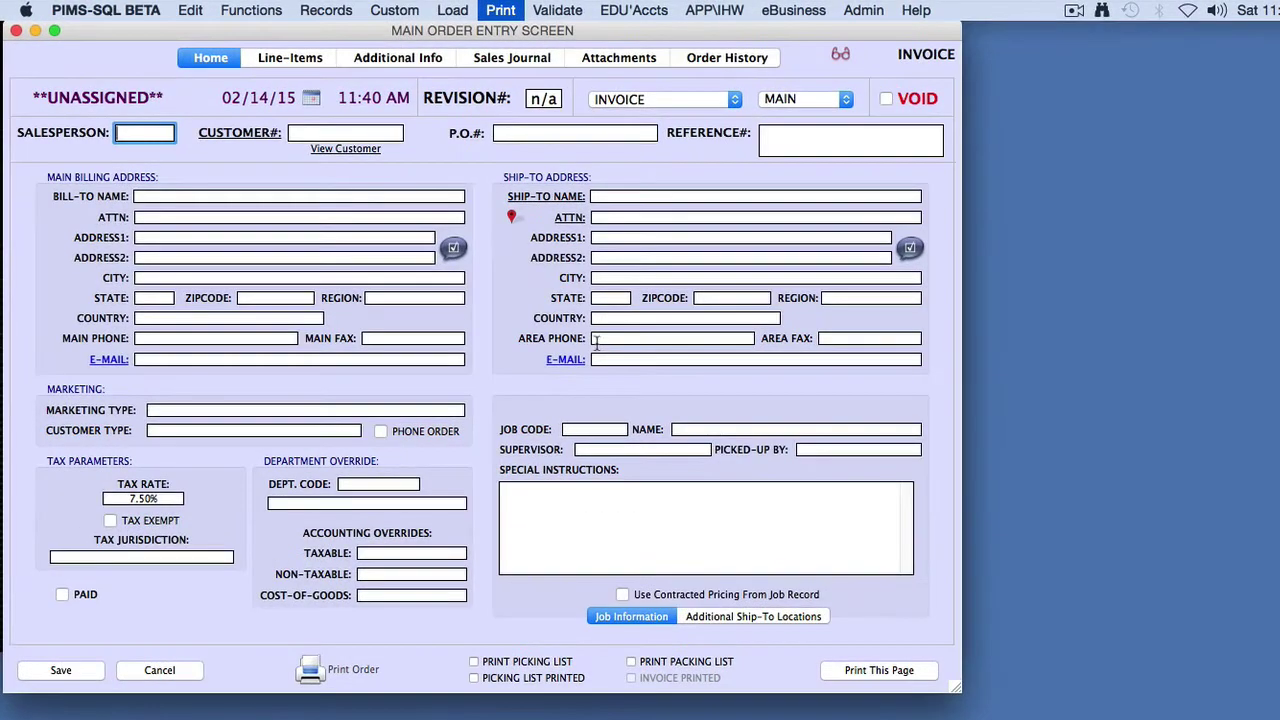
Enter the customer code on the blank invoice to load the customer's details
{"action": "left_click", "coordinate": [355, 133]}
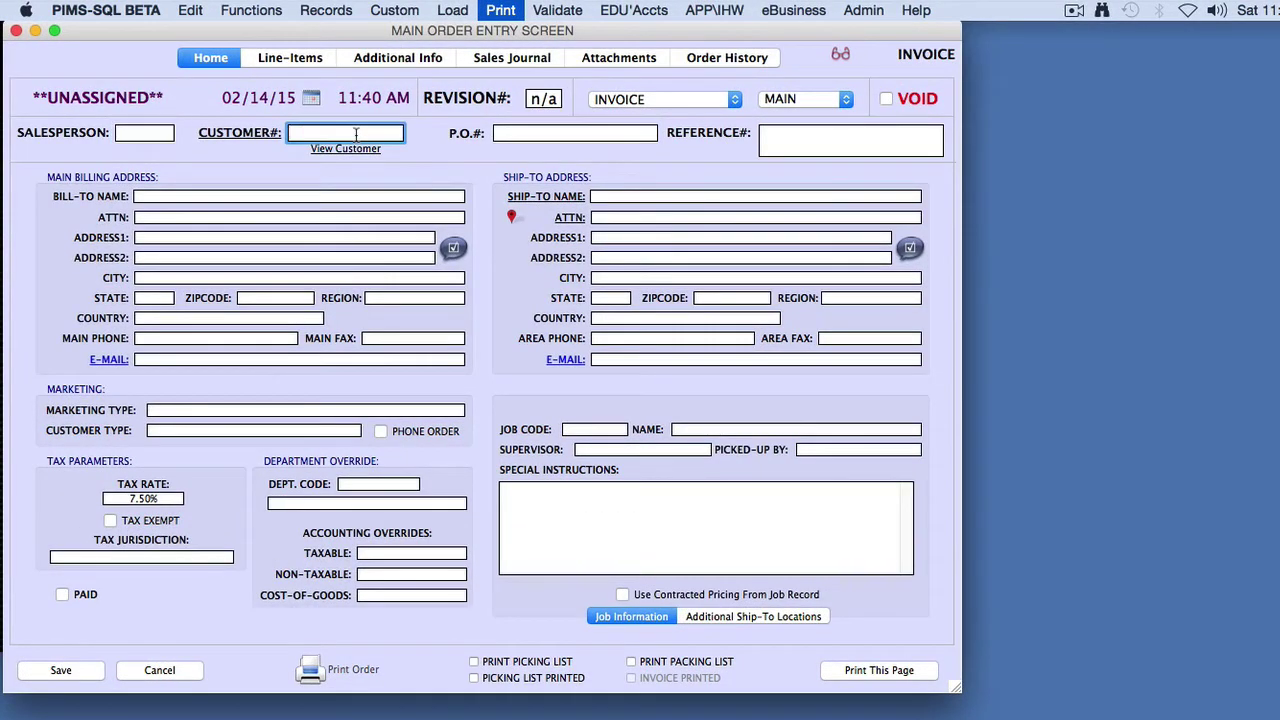
{"action": "type", "text": "EXEC"}
{"action": "key", "text": "Tab"}
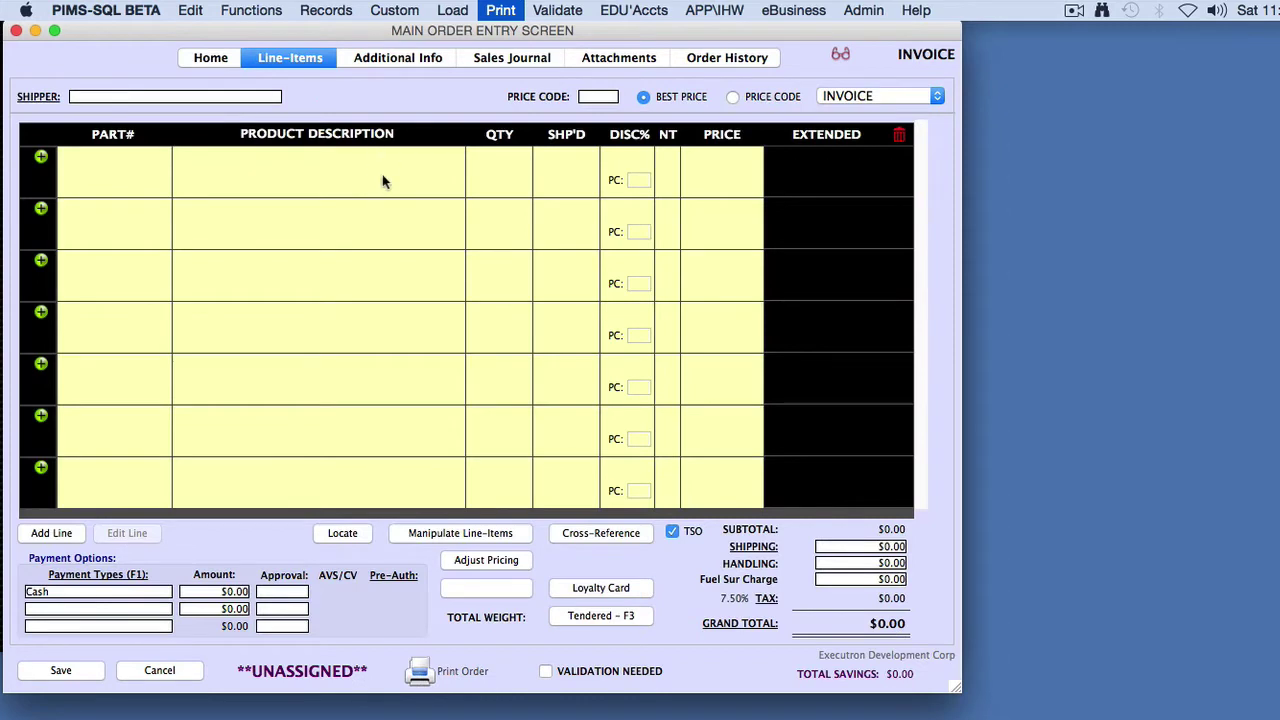
Add a line for the iPad Air 2 WI-FI 16GB SPACE GRAY-USA, found with IPAD, and assign serial number DKWM1412F184
{"action": "left_click", "coordinate": [313, 200]}
{"action": "type", "text": "IPAD"}
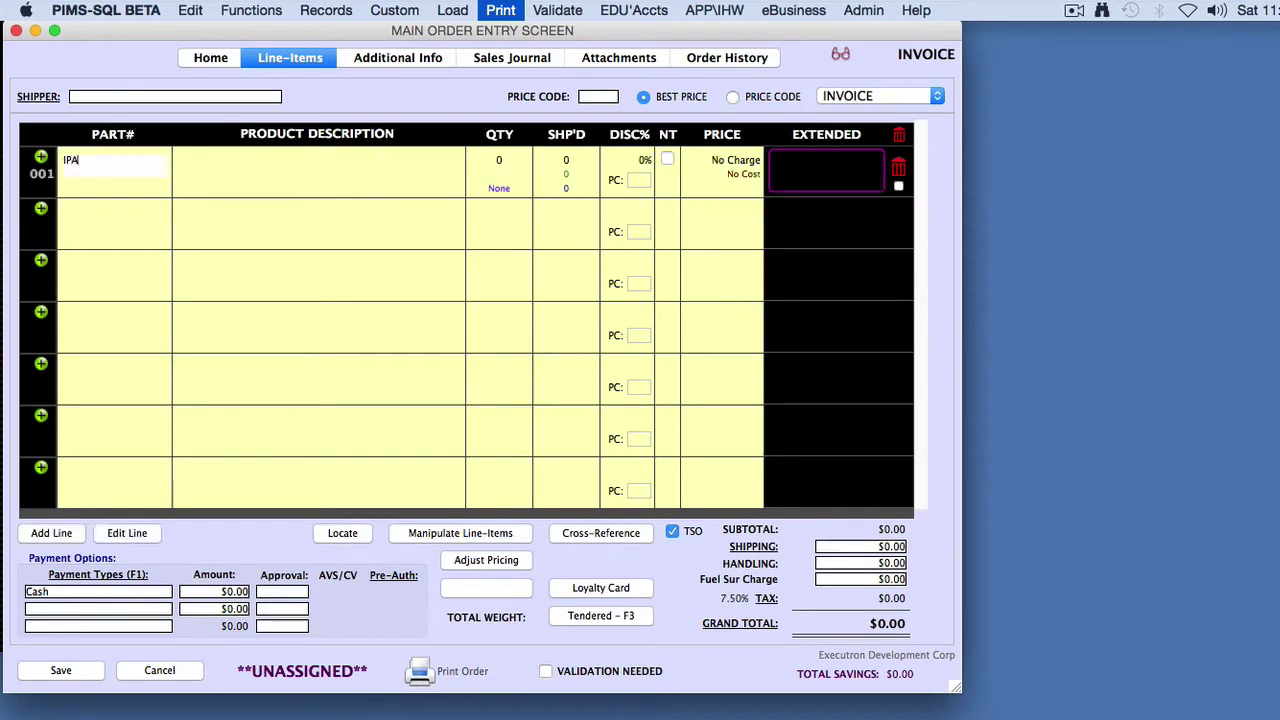
{"action": "key", "text": "Tab"}
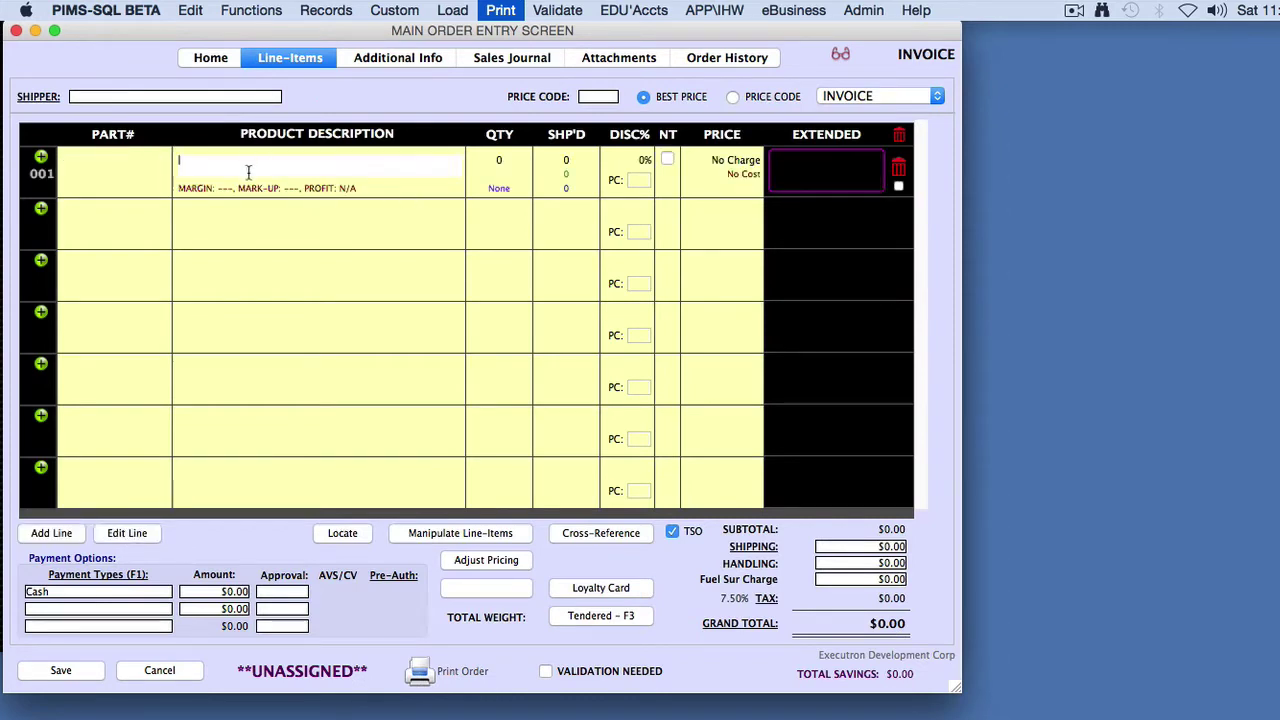
{"action": "type", "text": "IPAD"}
{"action": "key", "text": "Tab"}
{"action": "double_click", "coordinate": [337, 265]}
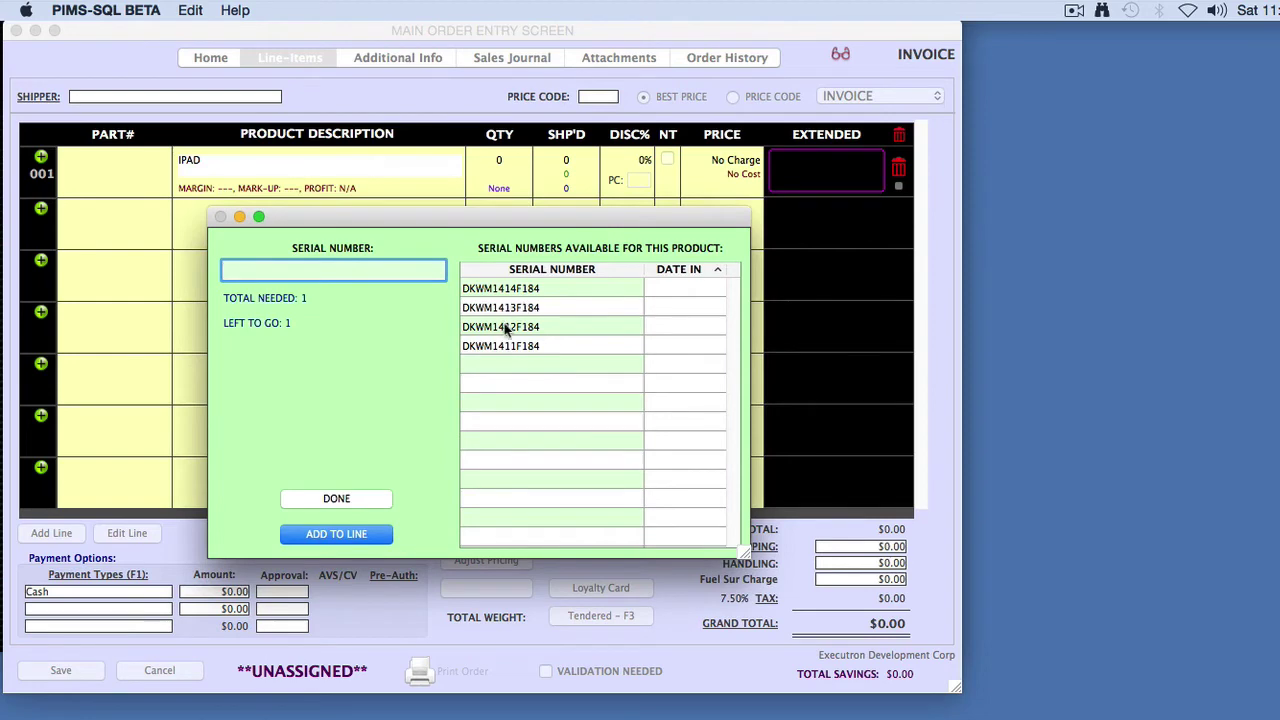
{"action": "double_click", "coordinate": [507, 328]}
{"action": "left_click", "coordinate": [590, 354]}
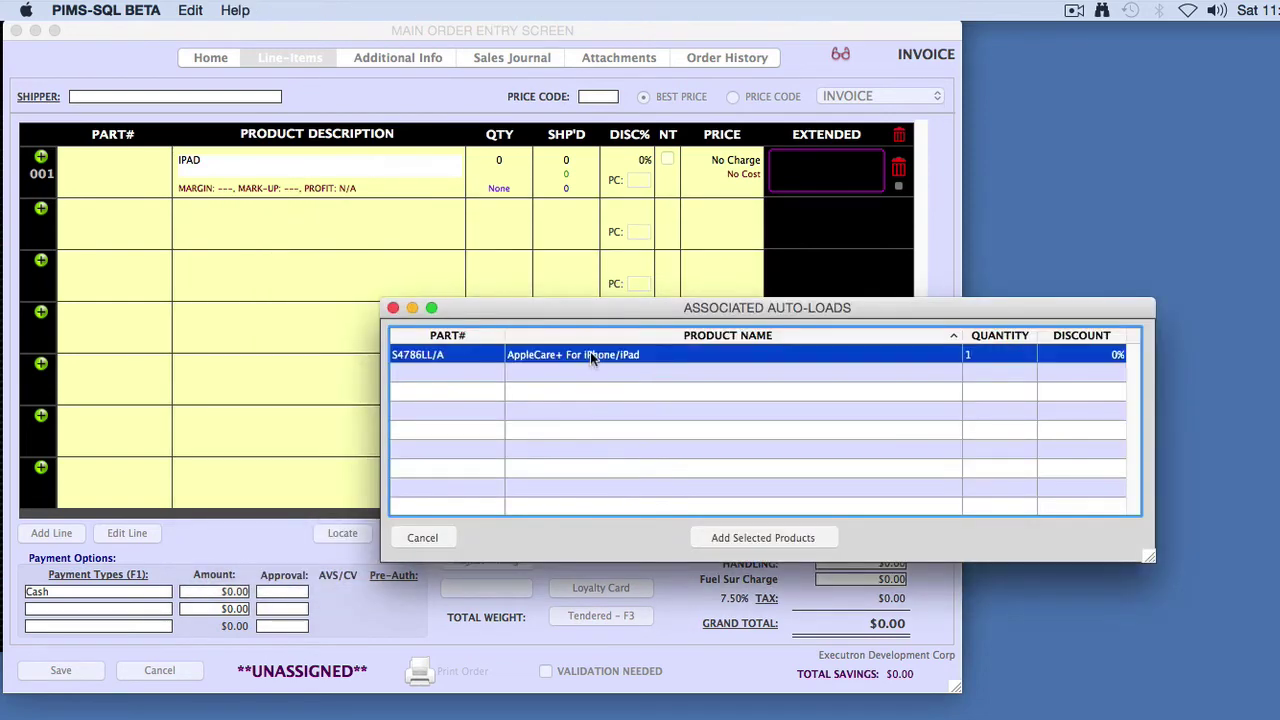
{"action": "left_click", "coordinate": [748, 540]}
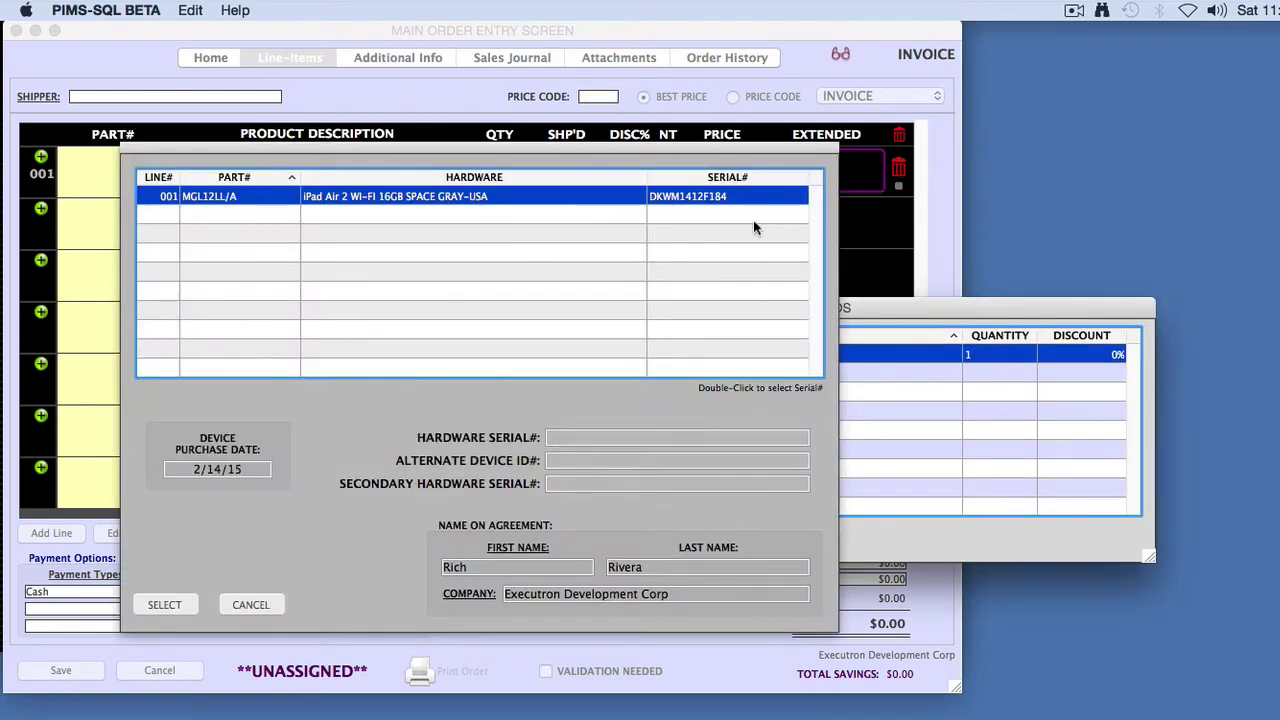
{"action": "double_click", "coordinate": [709, 196]}
{"action": "left_click", "coordinate": [165, 604]}
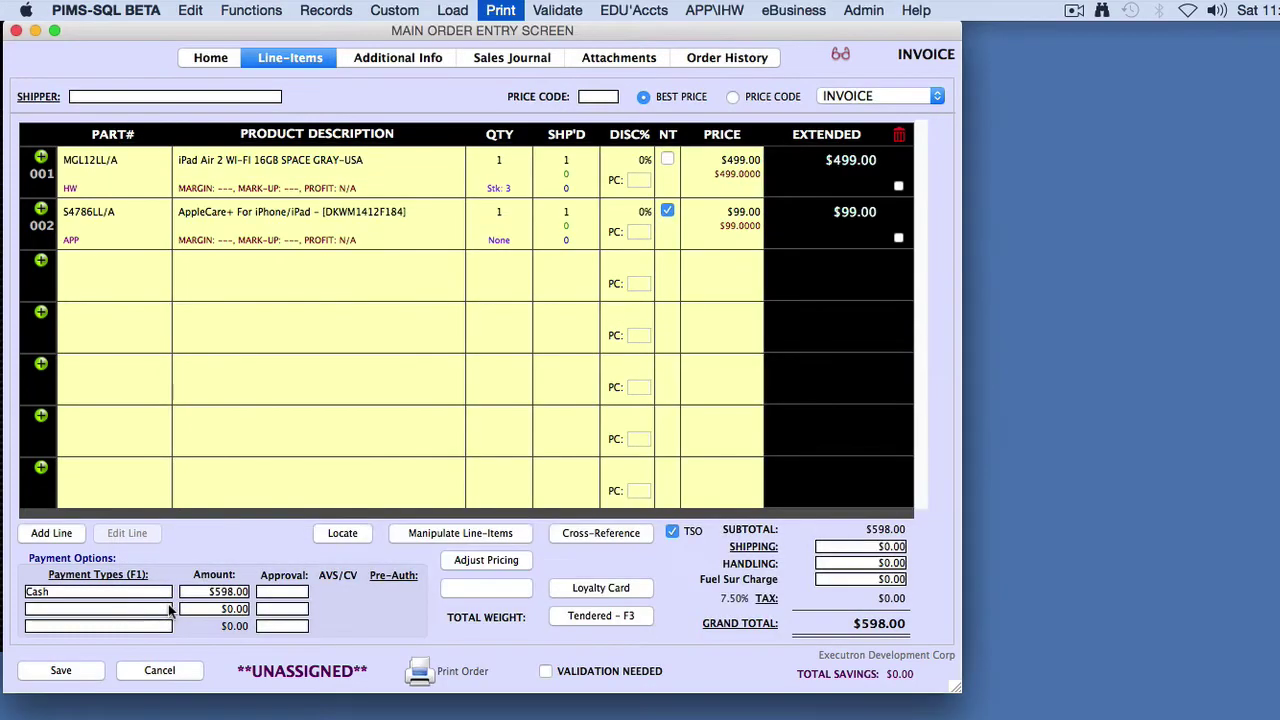
Add a line for part DC together with its associated product Wilma Jackson Teaches Nuclear Fission
{"action": "left_click", "coordinate": [50, 533]}
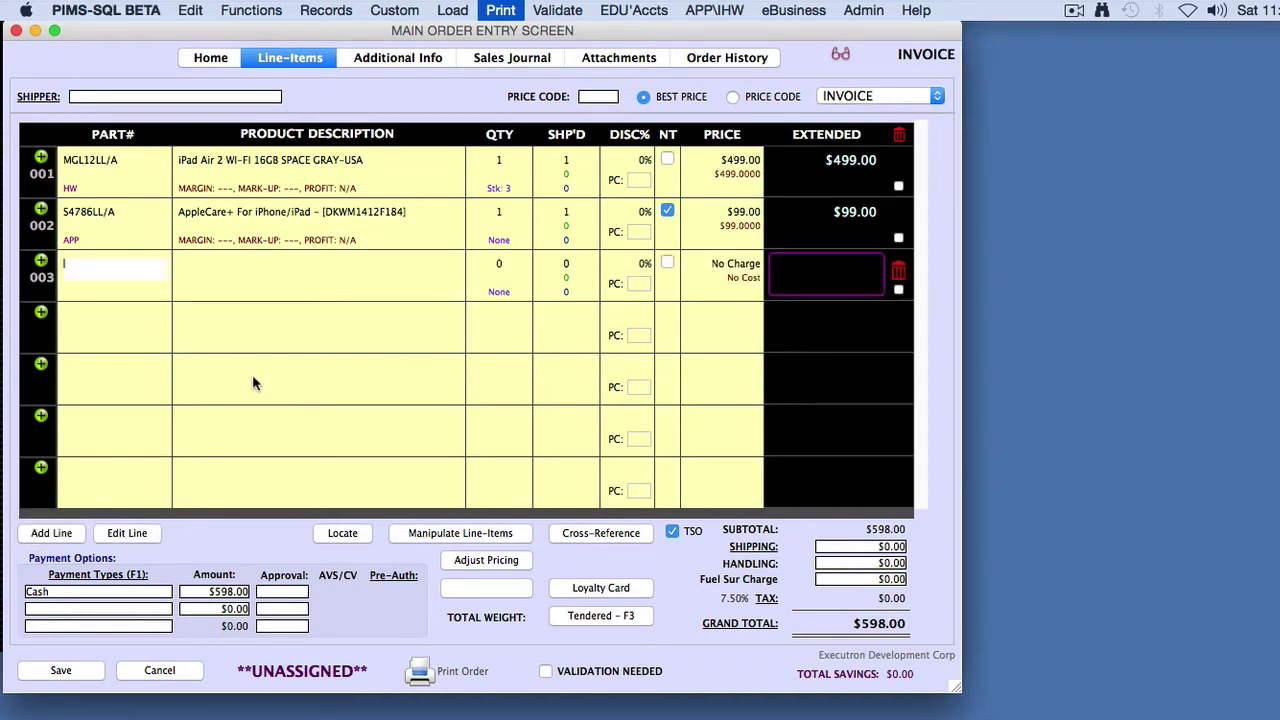
{"action": "type", "text": "DC"}
{"action": "key", "text": "Tab"}
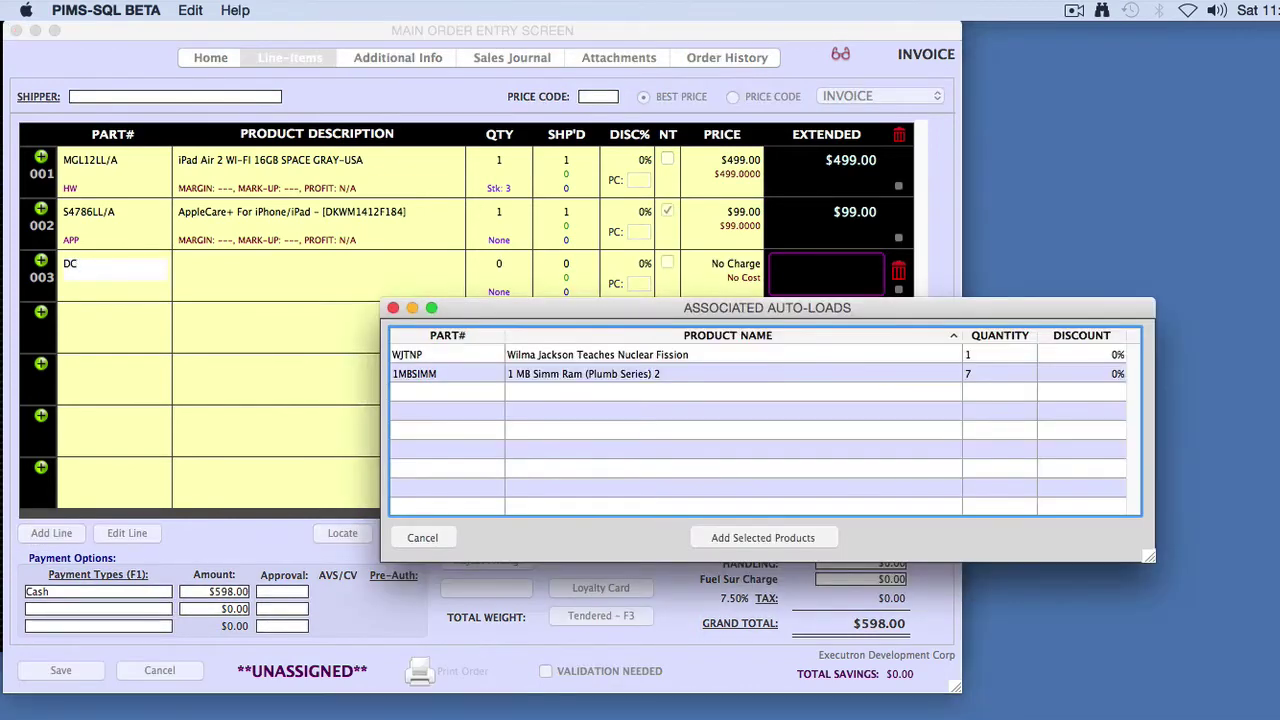
{"action": "left_click", "coordinate": [601, 360]}
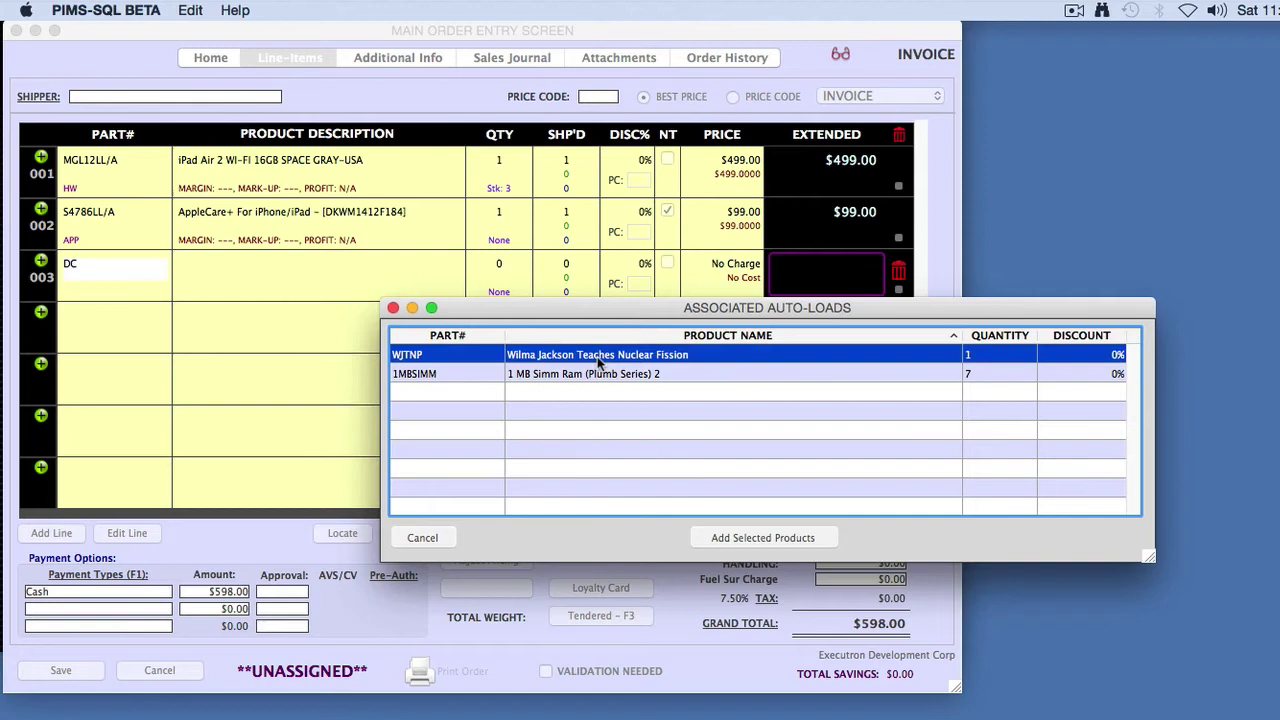
{"action": "left_click", "coordinate": [771, 537]}
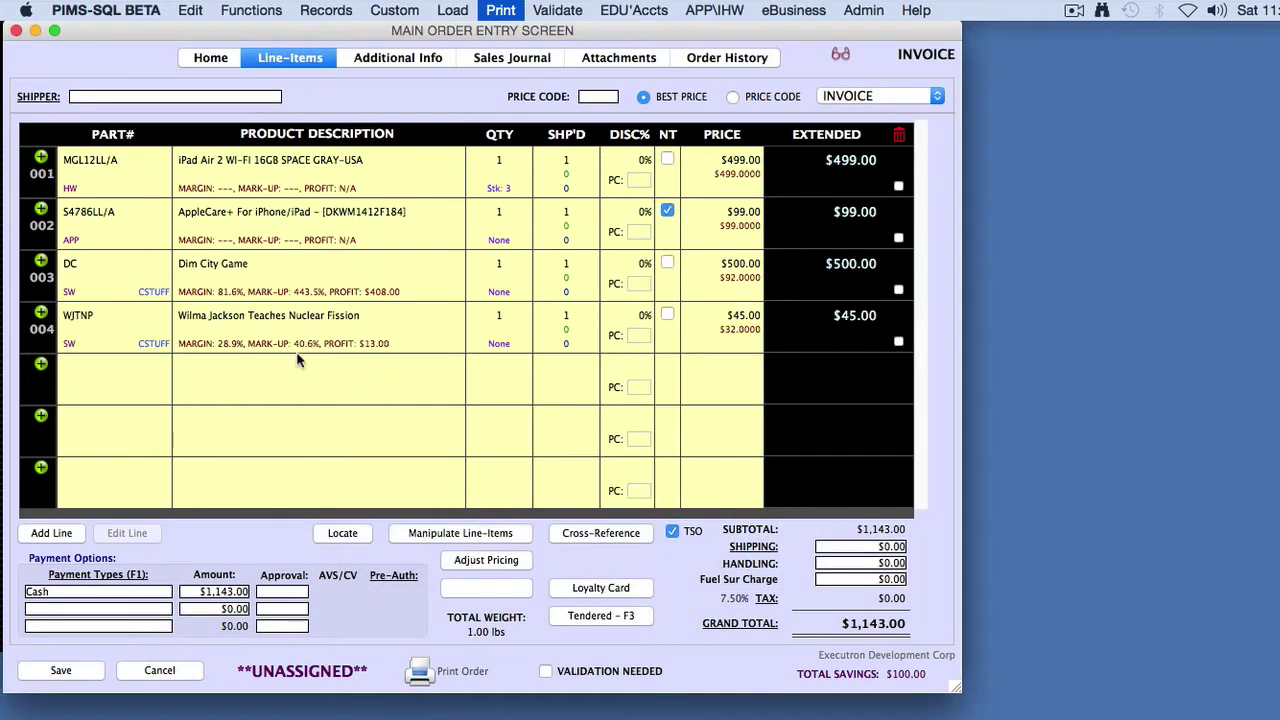
Set the invoice's payment type to VISA and process the card payment with the prefilled card details
{"action": "left_click", "coordinate": [108, 595]}
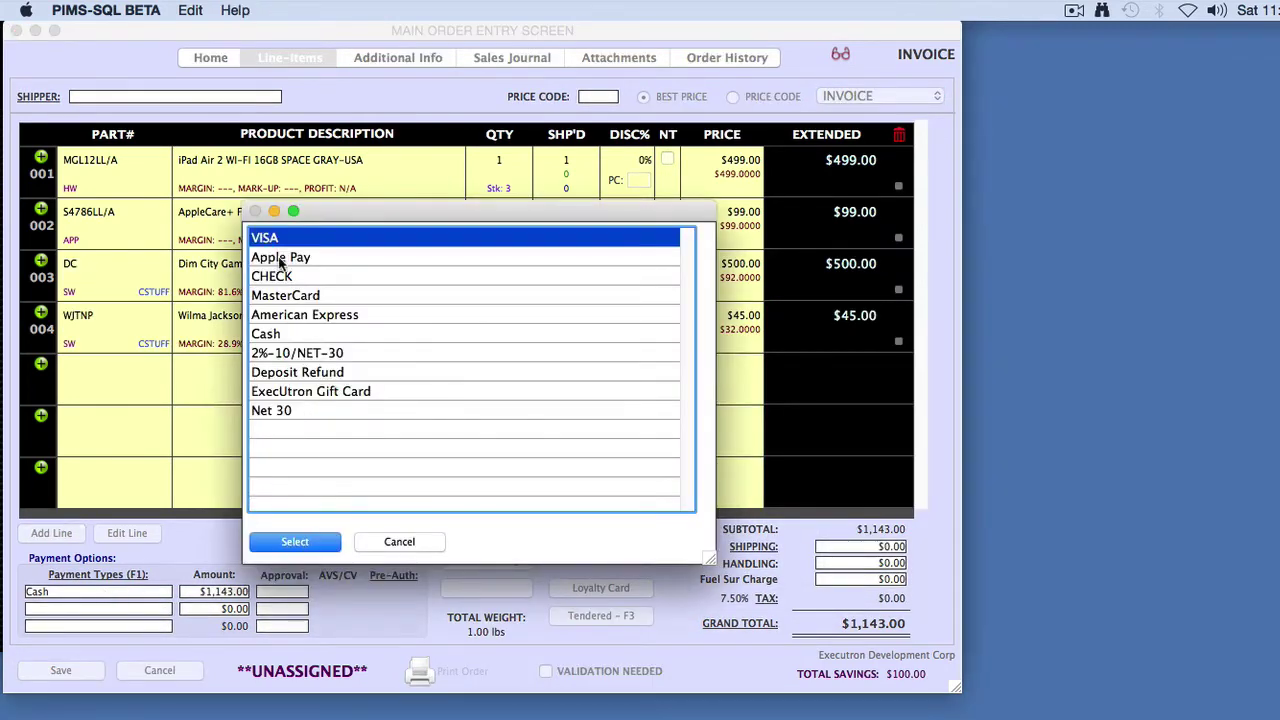
{"action": "left_click", "coordinate": [300, 540]}
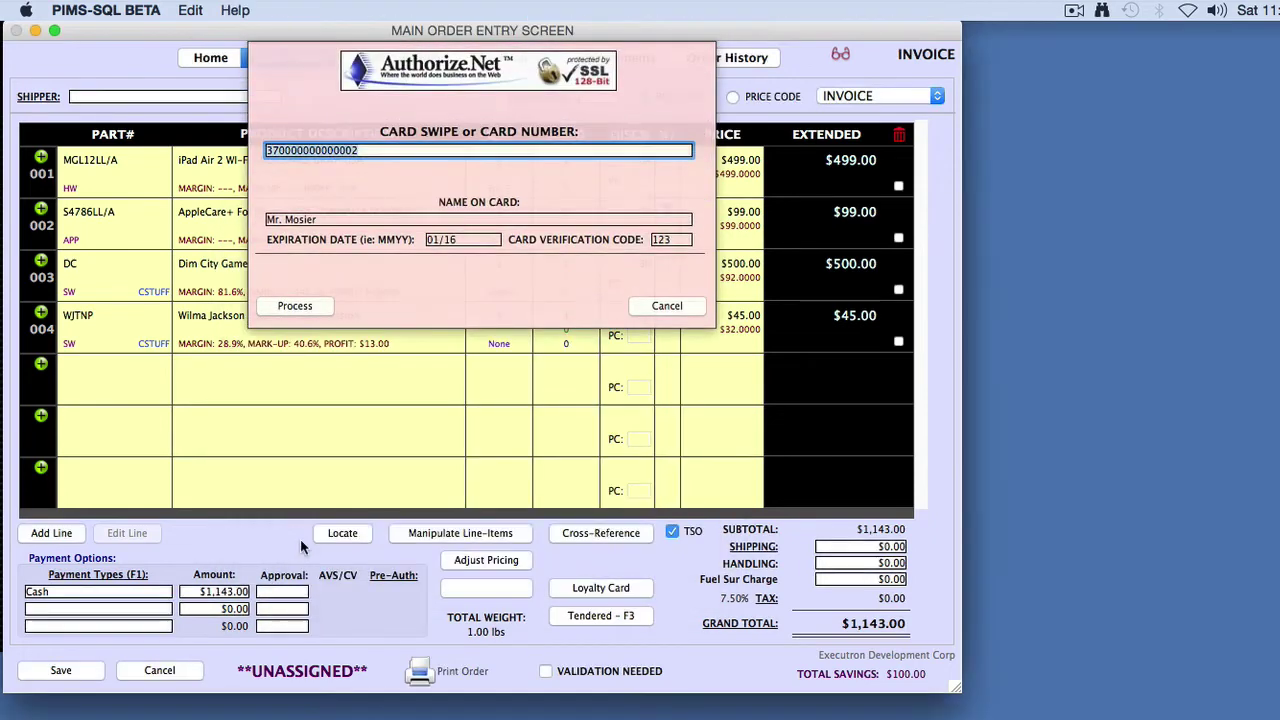
{"action": "left_click", "coordinate": [294, 306]}
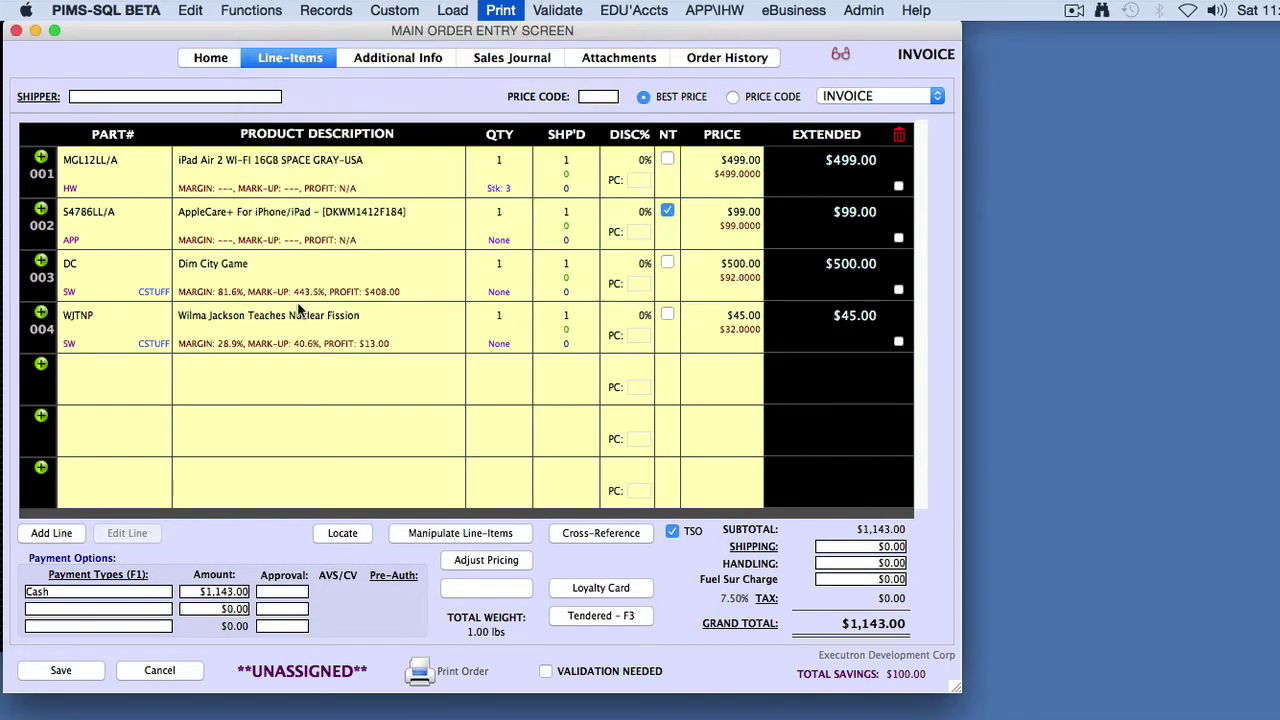
Print the invoice as a PDF opened in Preview
{"action": "left_click", "coordinate": [420, 675]}
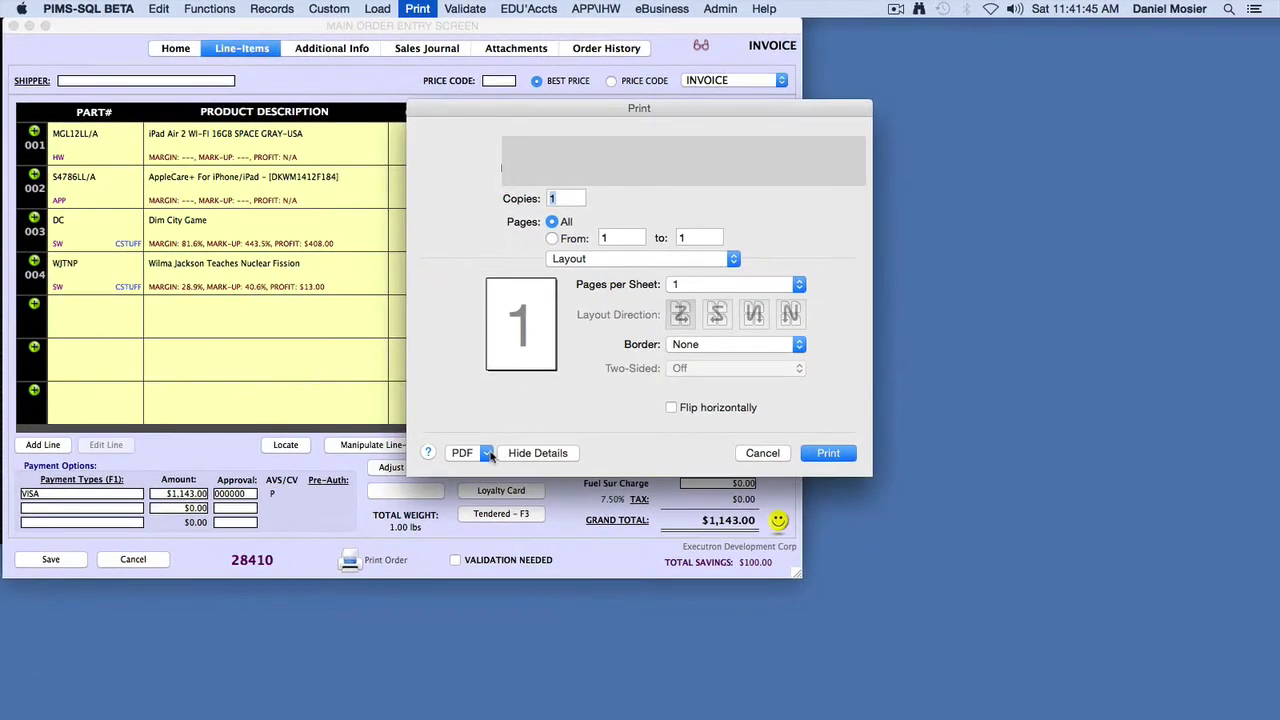
{"action": "left_click", "coordinate": [490, 456]}
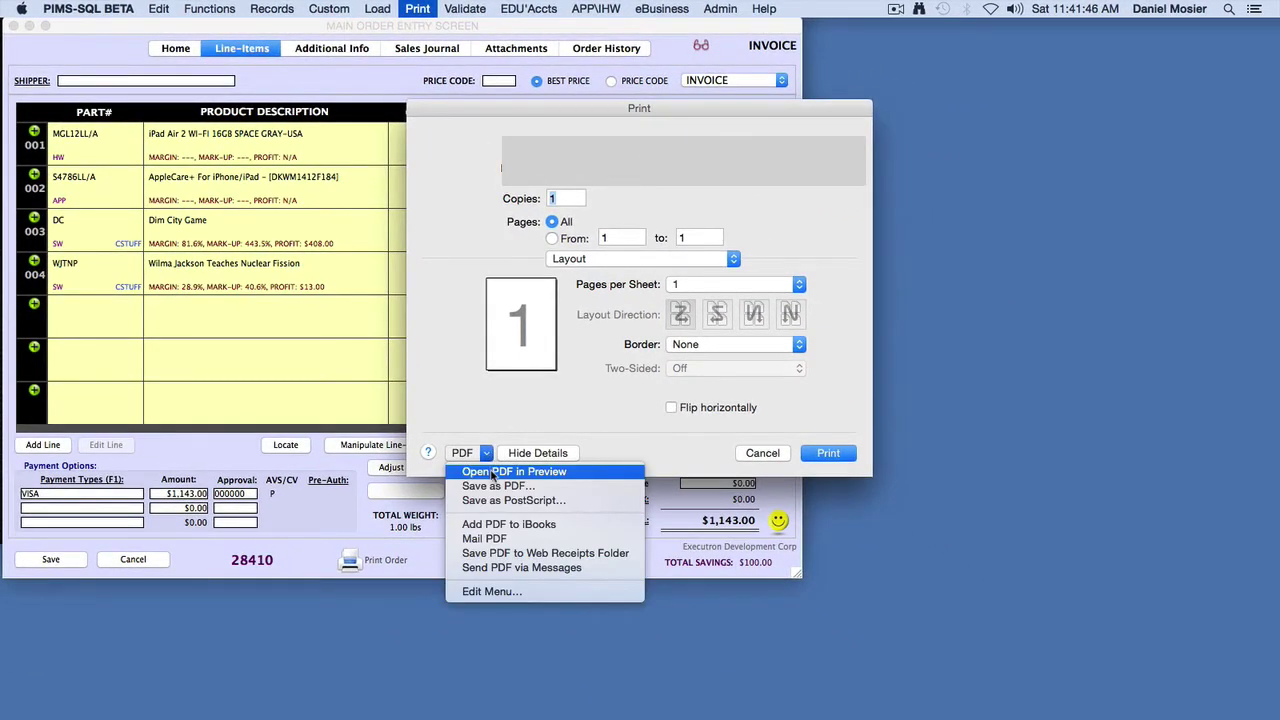
{"action": "left_click", "coordinate": [505, 470]}
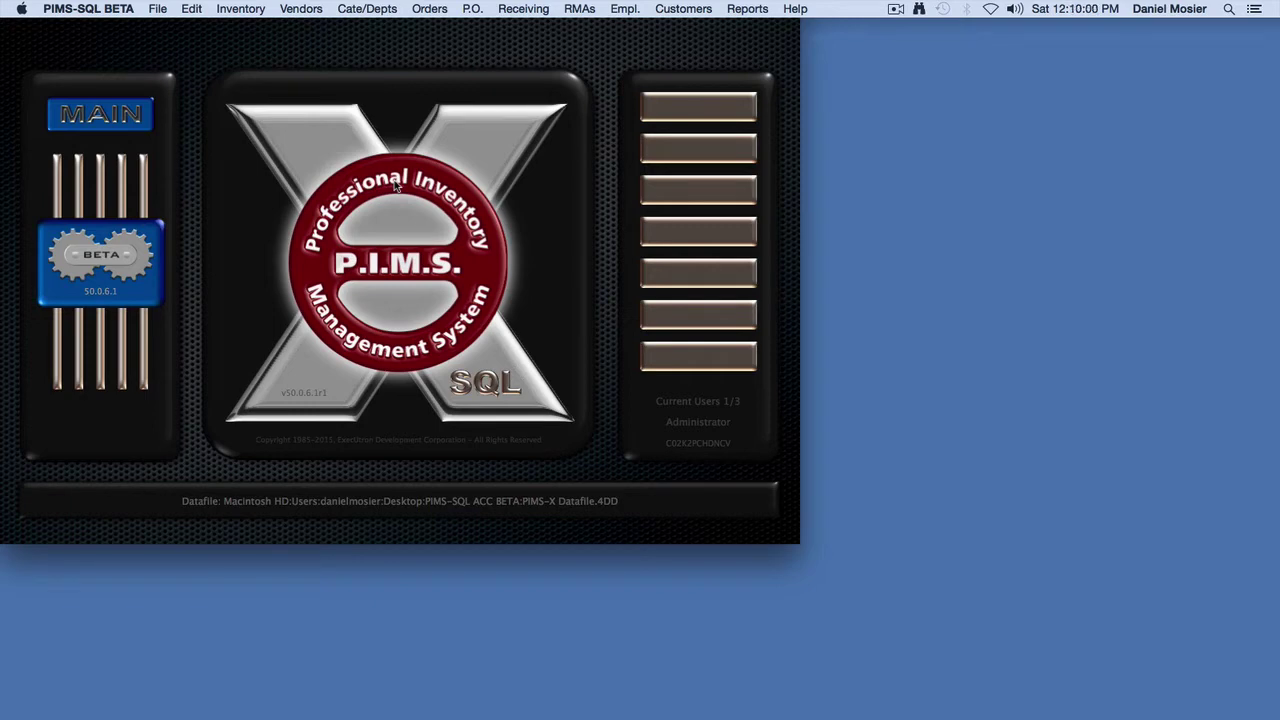
Create a new order and run an ACC 360 lookup for hardware serial number DKWM1413F184, closing the response after review
{"action": "left_click", "coordinate": [430, 10]}
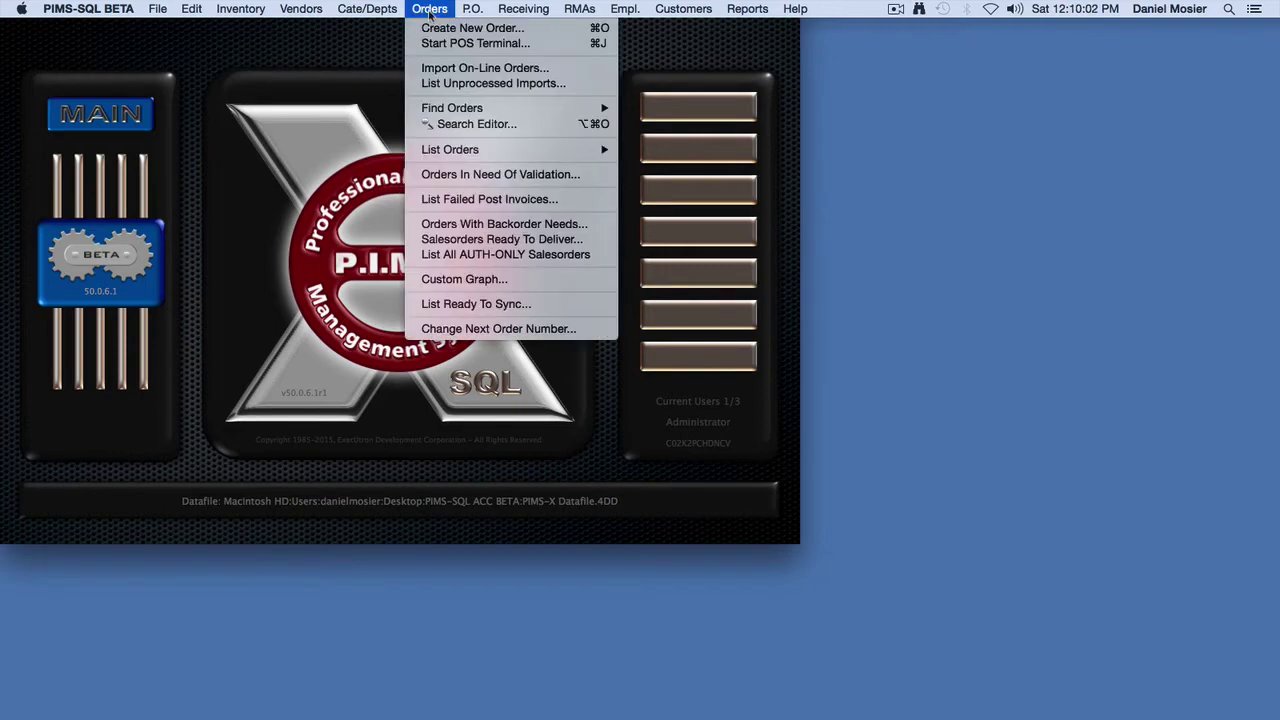
{"action": "left_click", "coordinate": [433, 29]}
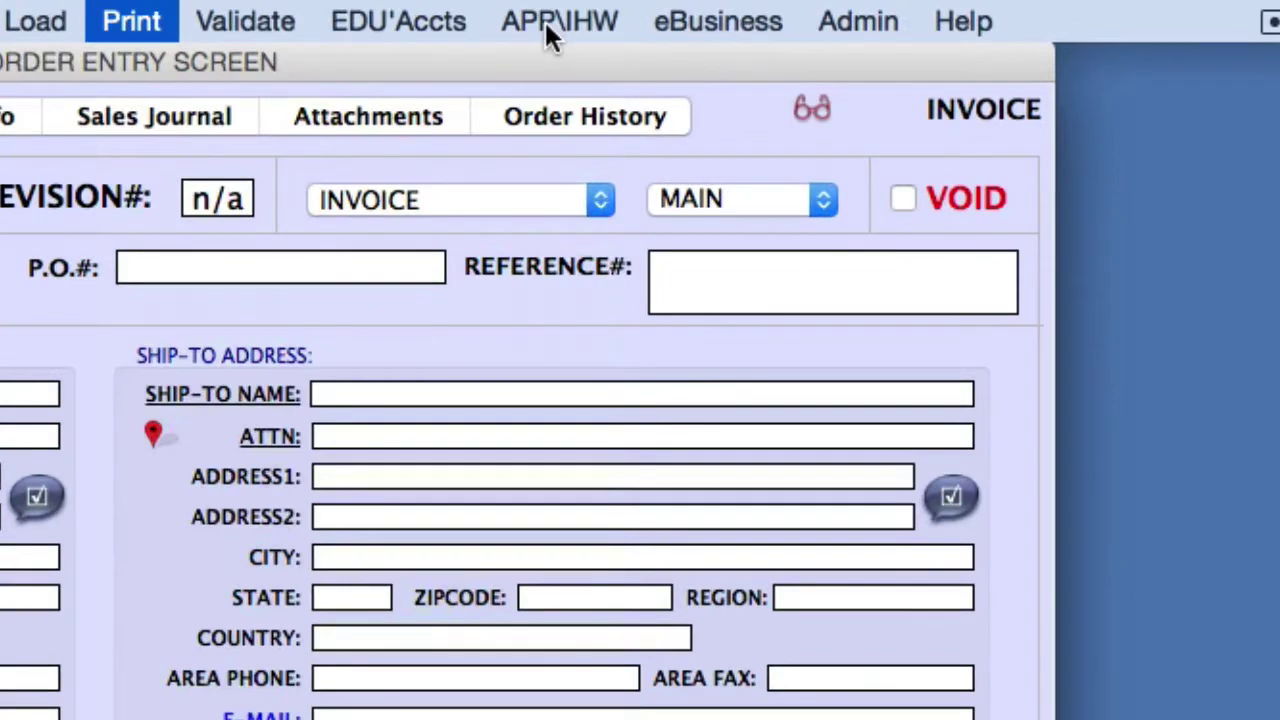
{"action": "left_click", "coordinate": [545, 22]}
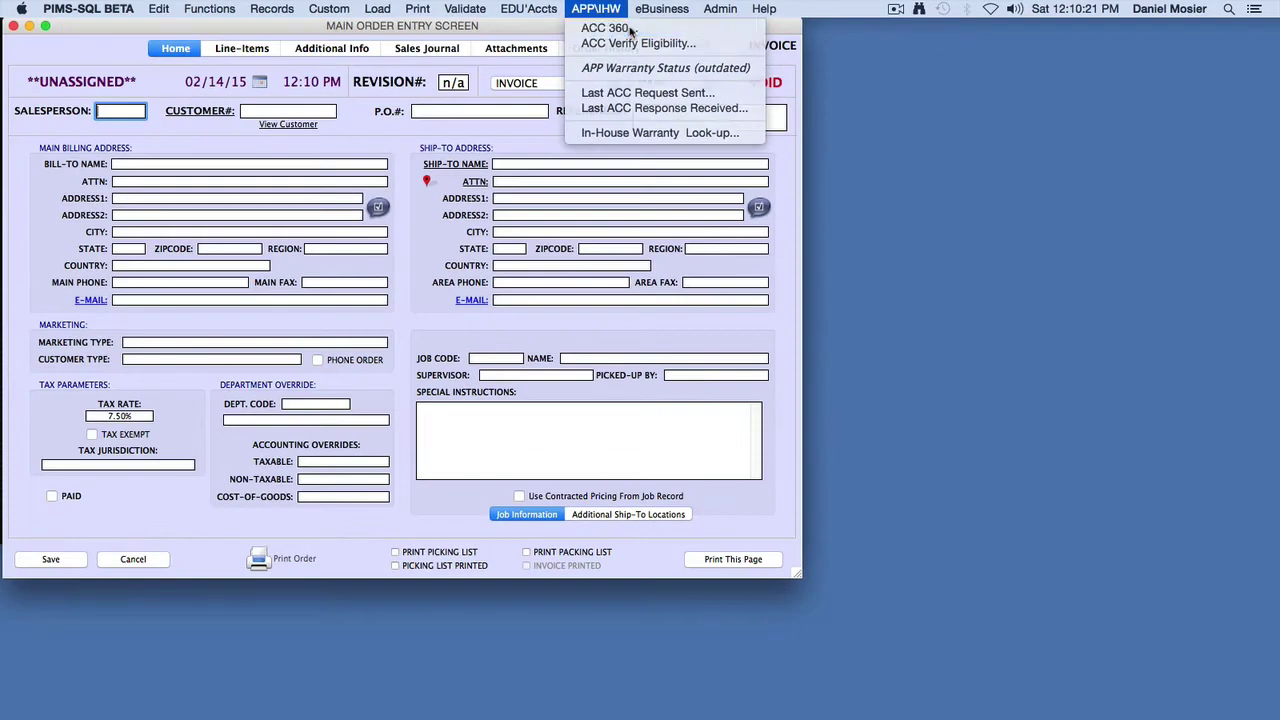
{"action": "left_click", "coordinate": [631, 36]}
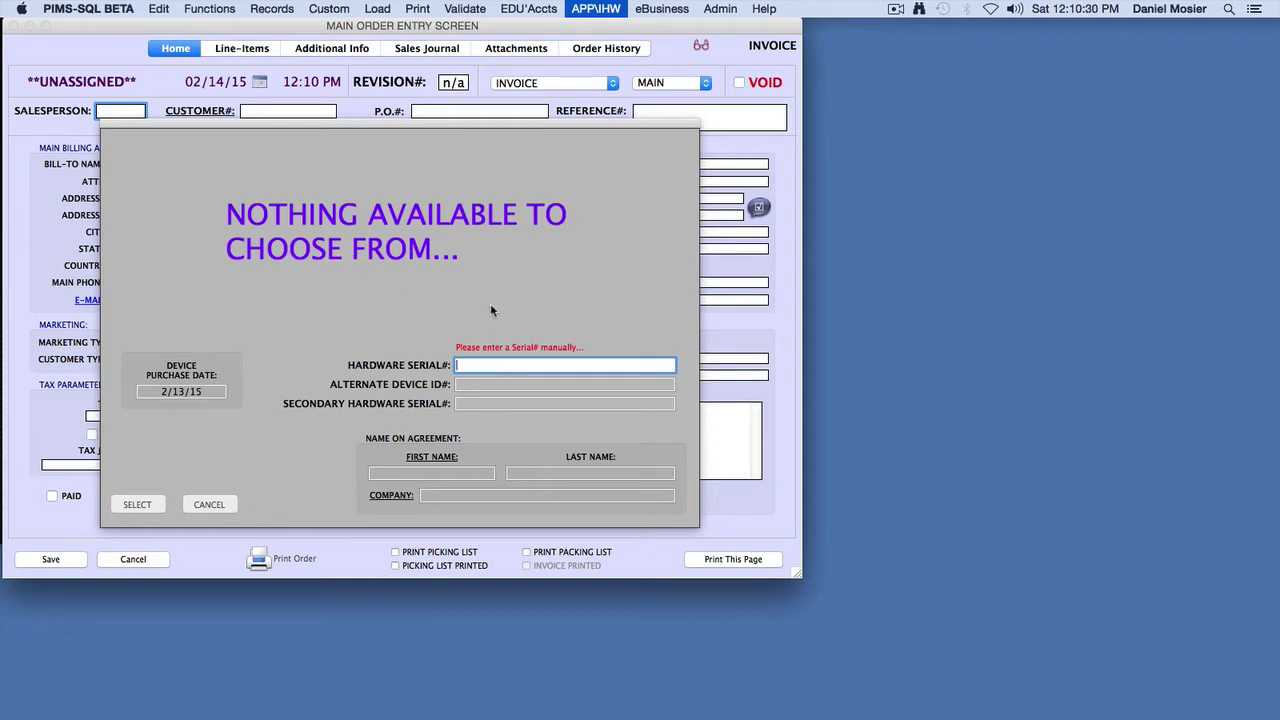
{"action": "type", "text": "DKWM1413F184"}
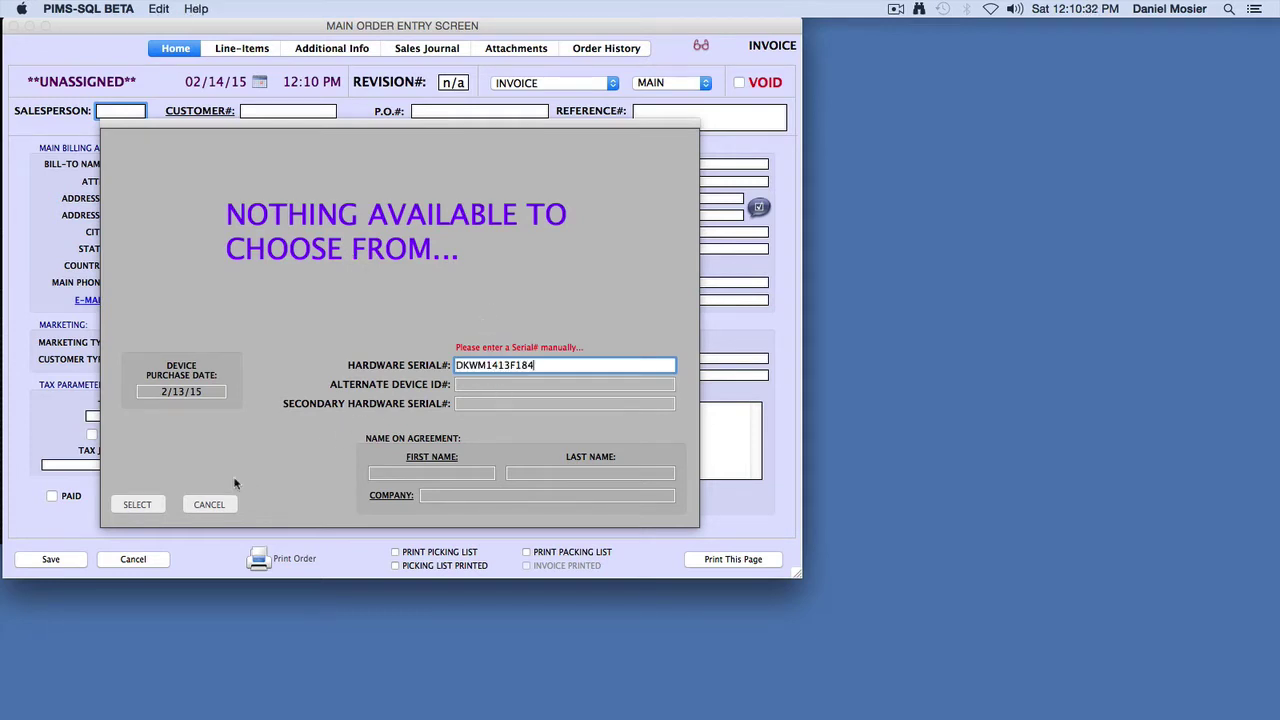
{"action": "left_click", "coordinate": [146, 505]}
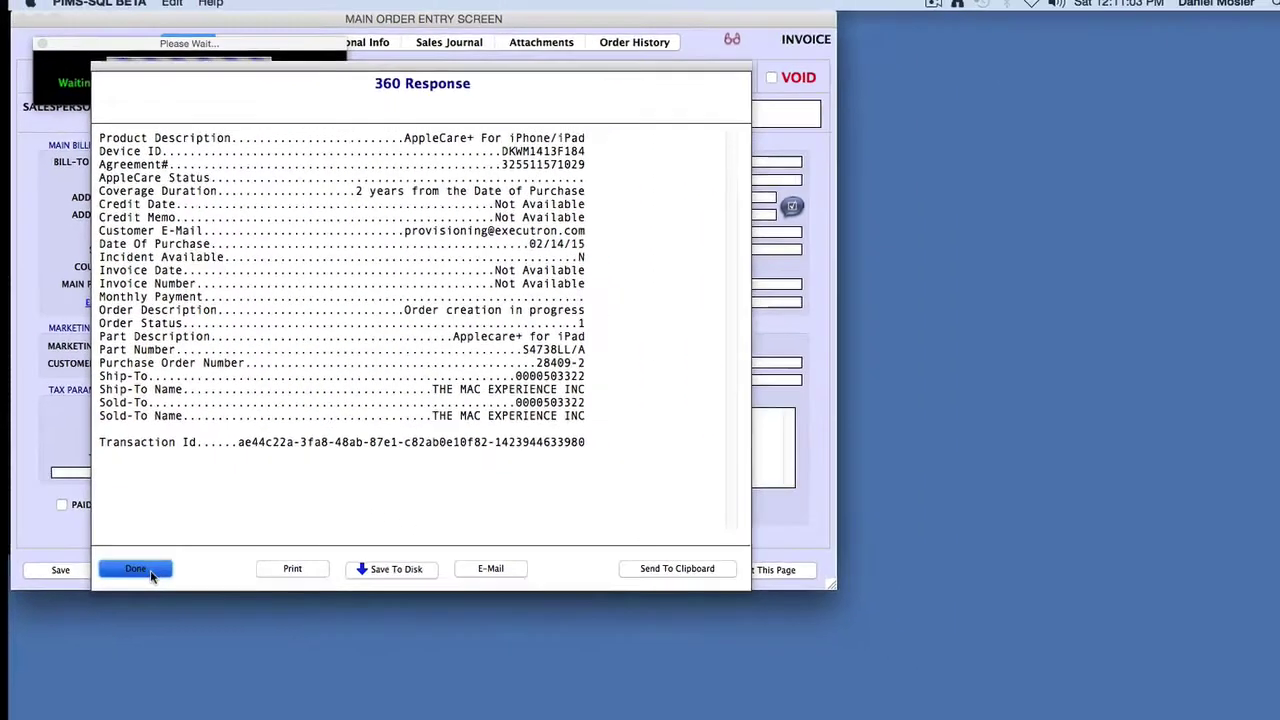
{"action": "left_click", "coordinate": [260, 683]}
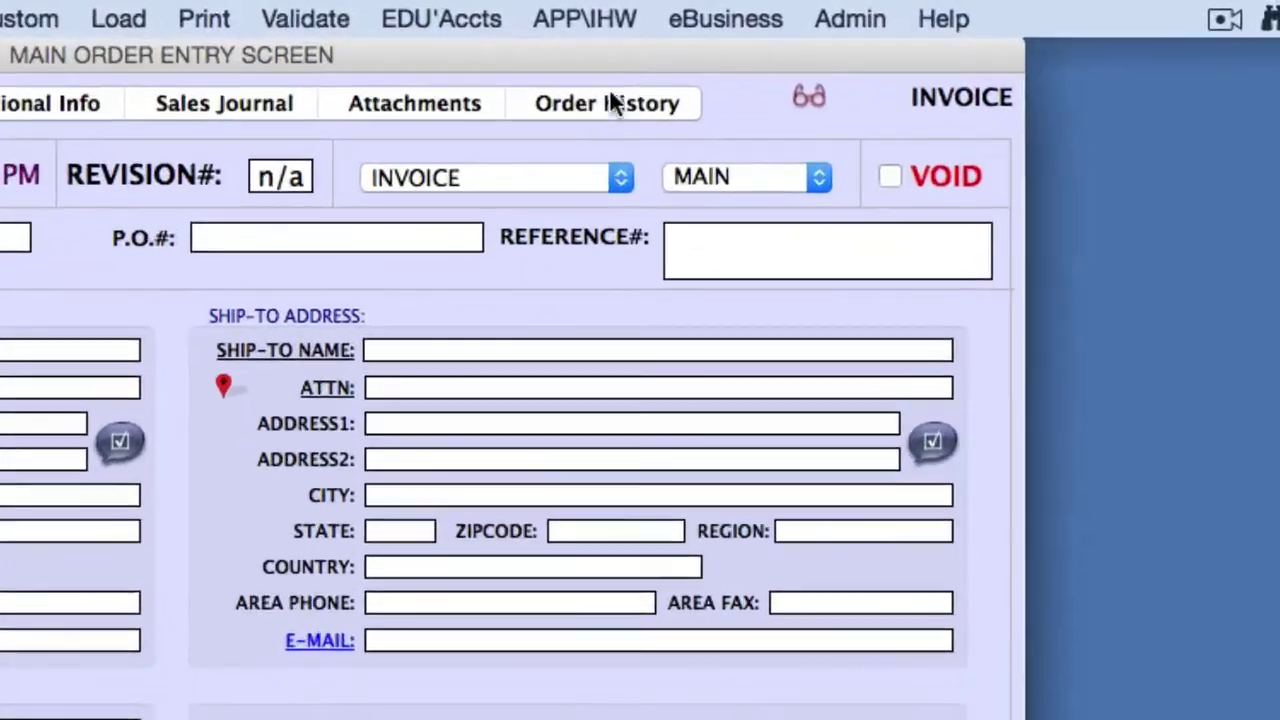
{"action": "left_click", "coordinate": [605, 16]}
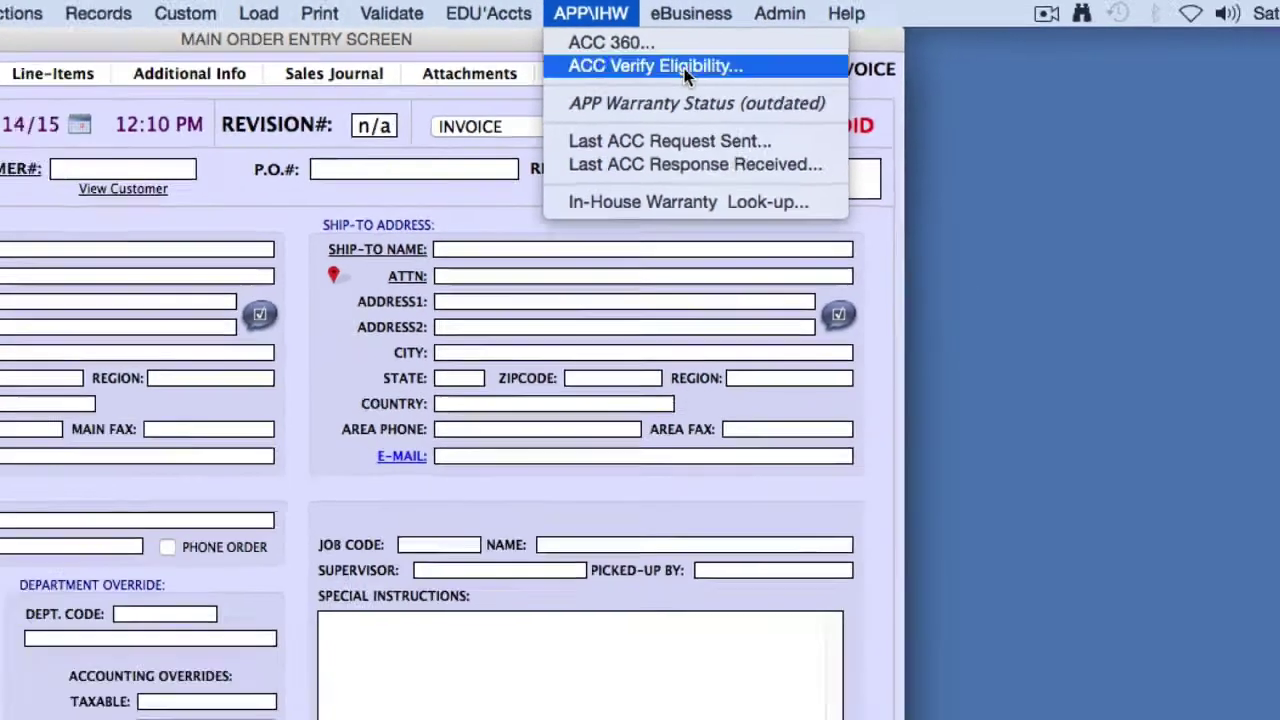
{"action": "left_click", "coordinate": [684, 68]}
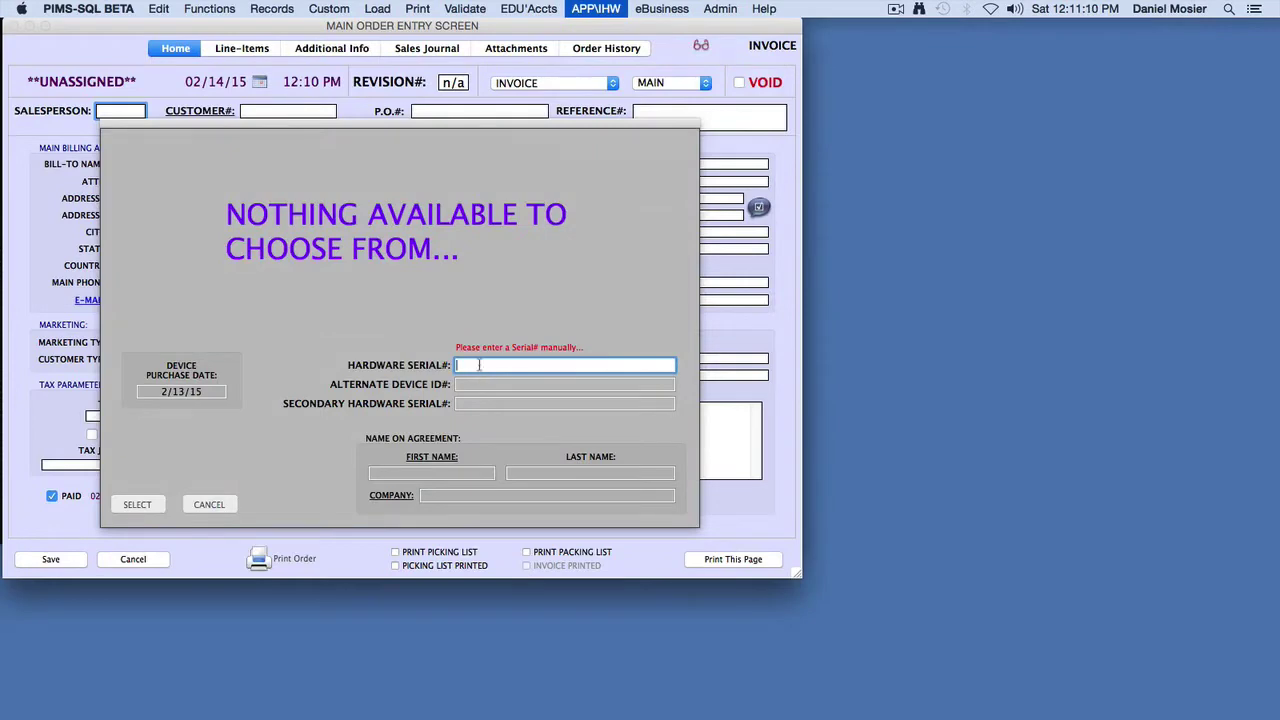
{"action": "key", "text": "super+v"}
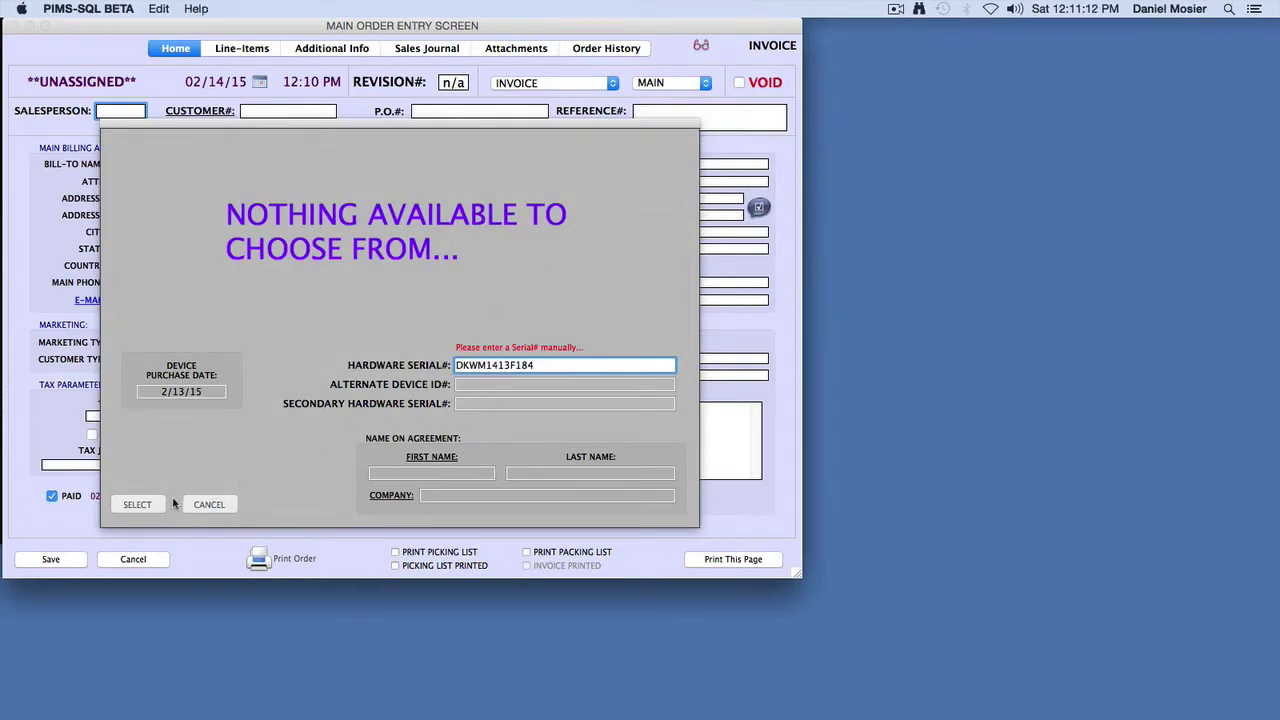
{"action": "left_click", "coordinate": [137, 504]}
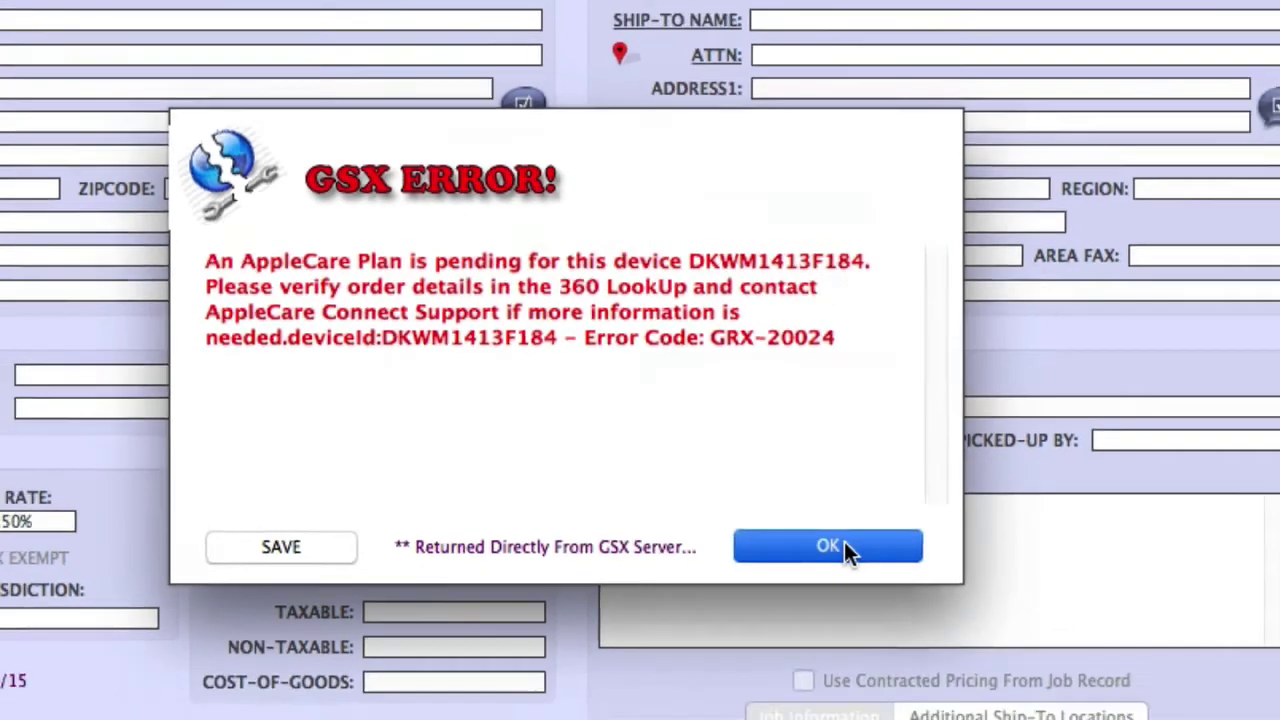
{"action": "left_click", "coordinate": [926, 582]}
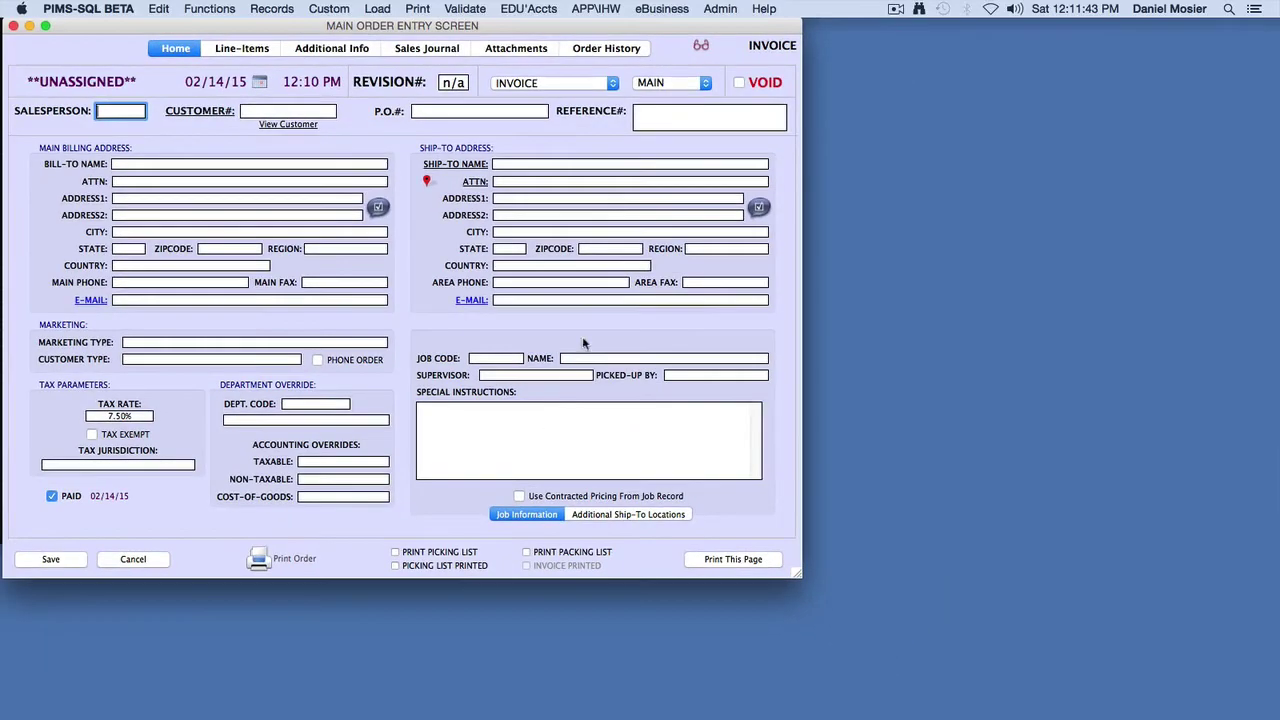
{"action": "left_click", "coordinate": [598, 10]}
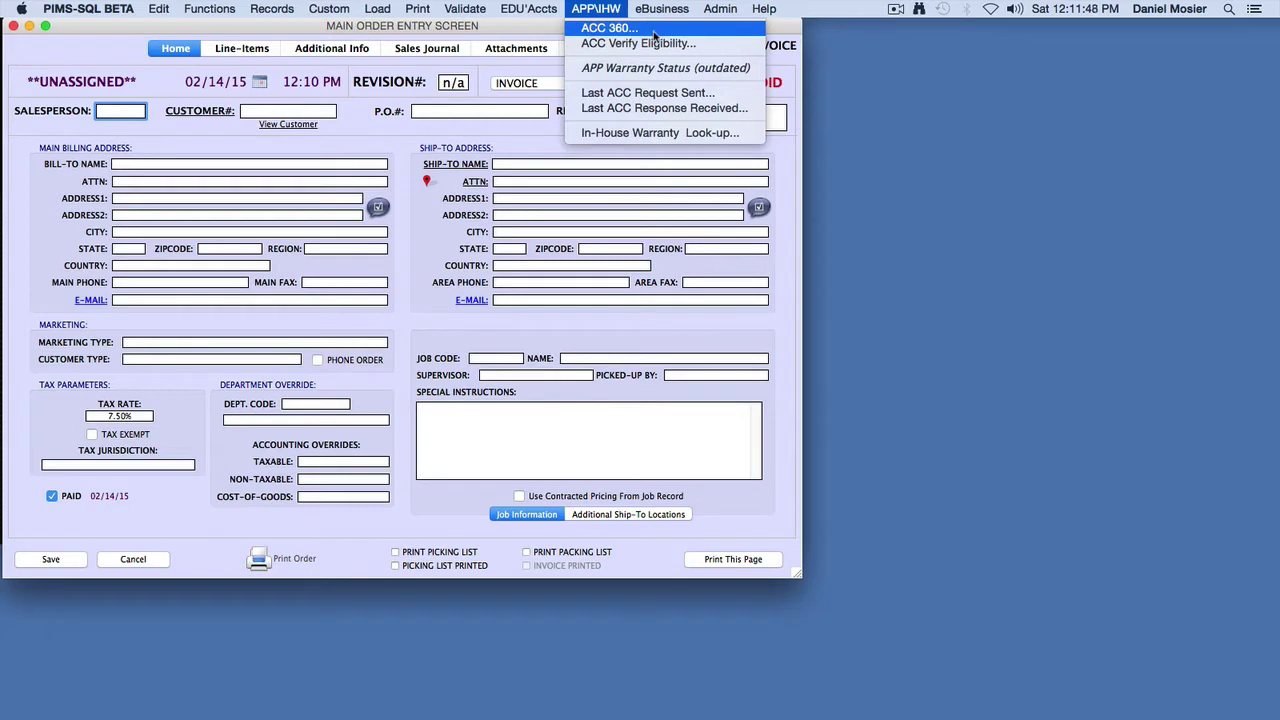
{"action": "left_click", "coordinate": [591, 7]}
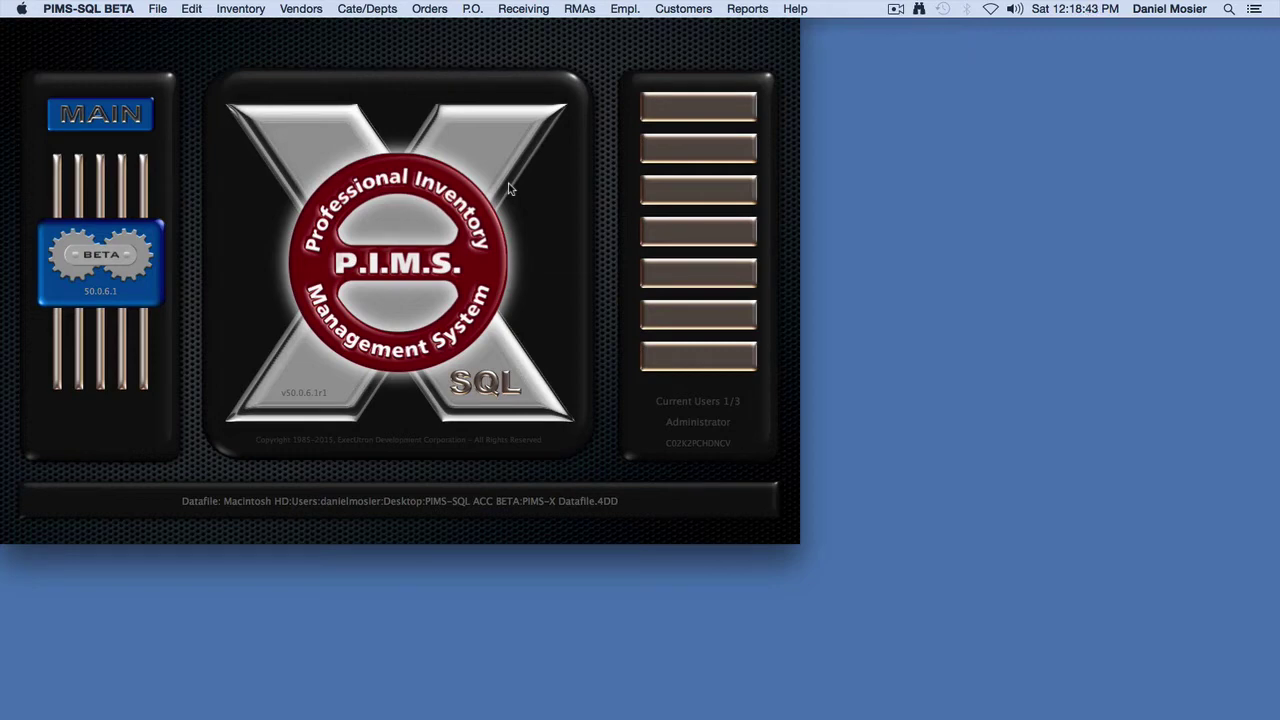
List the inventory records modified today and open the AppleCare+ For iPhone/iPad record
{"action": "left_click", "coordinate": [244, 10]}
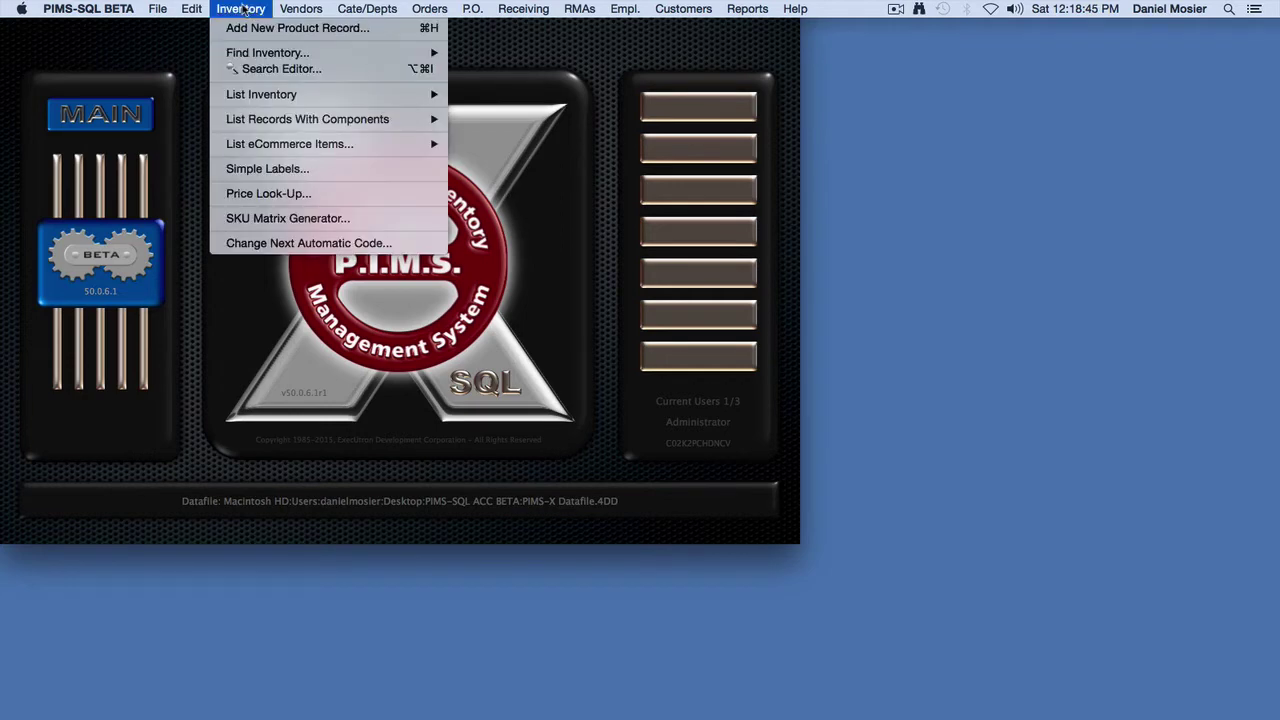
{"action": "mouse_move", "coordinate": [296, 97]}
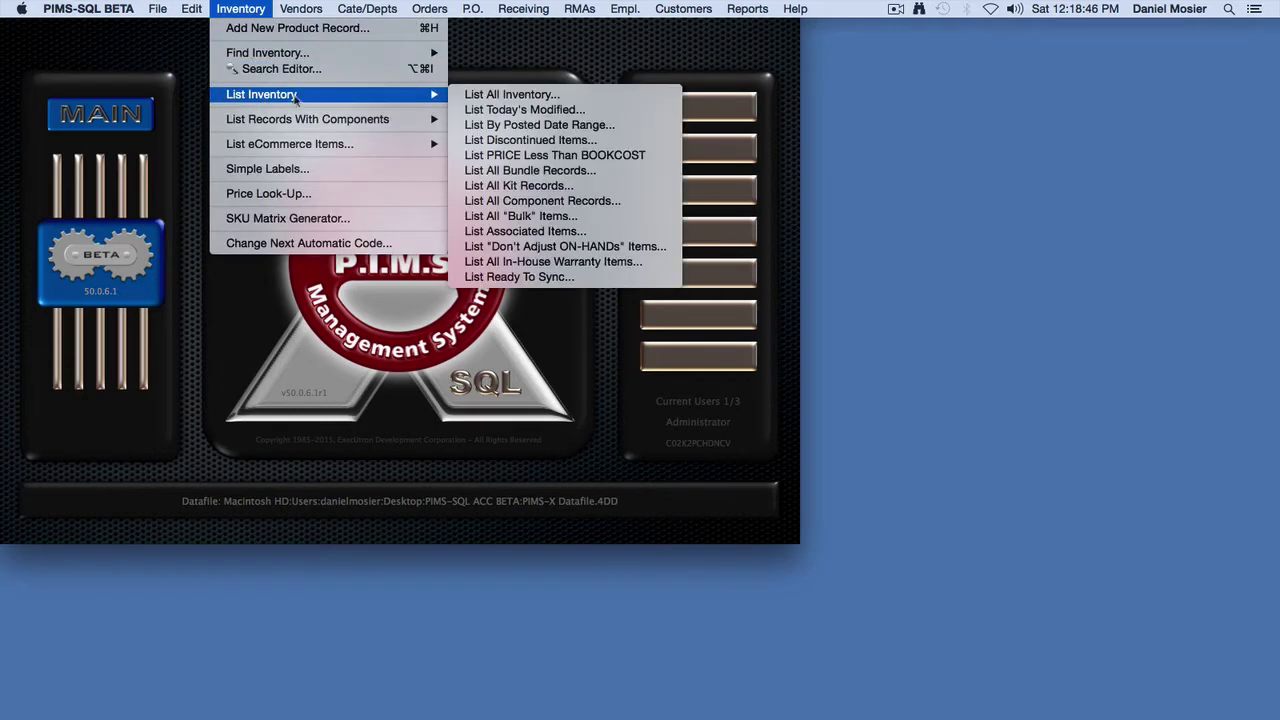
{"action": "left_click", "coordinate": [491, 109]}
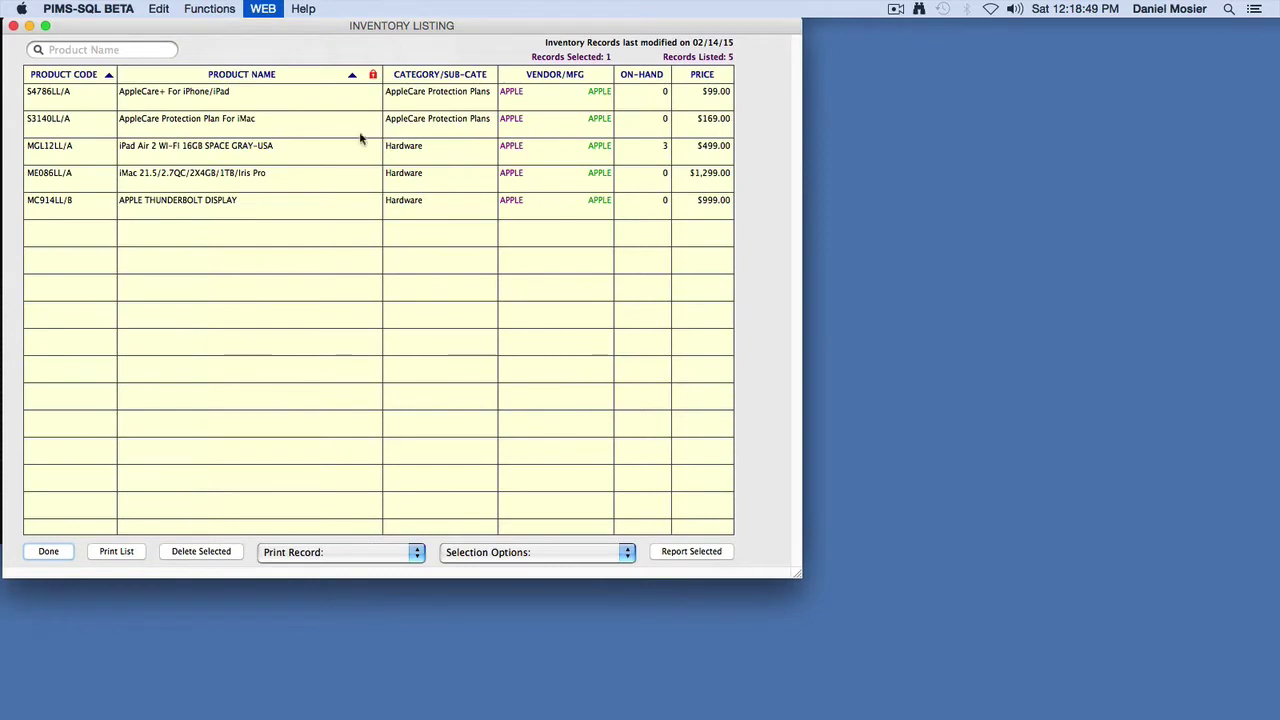
{"action": "double_click", "coordinate": [152, 96]}
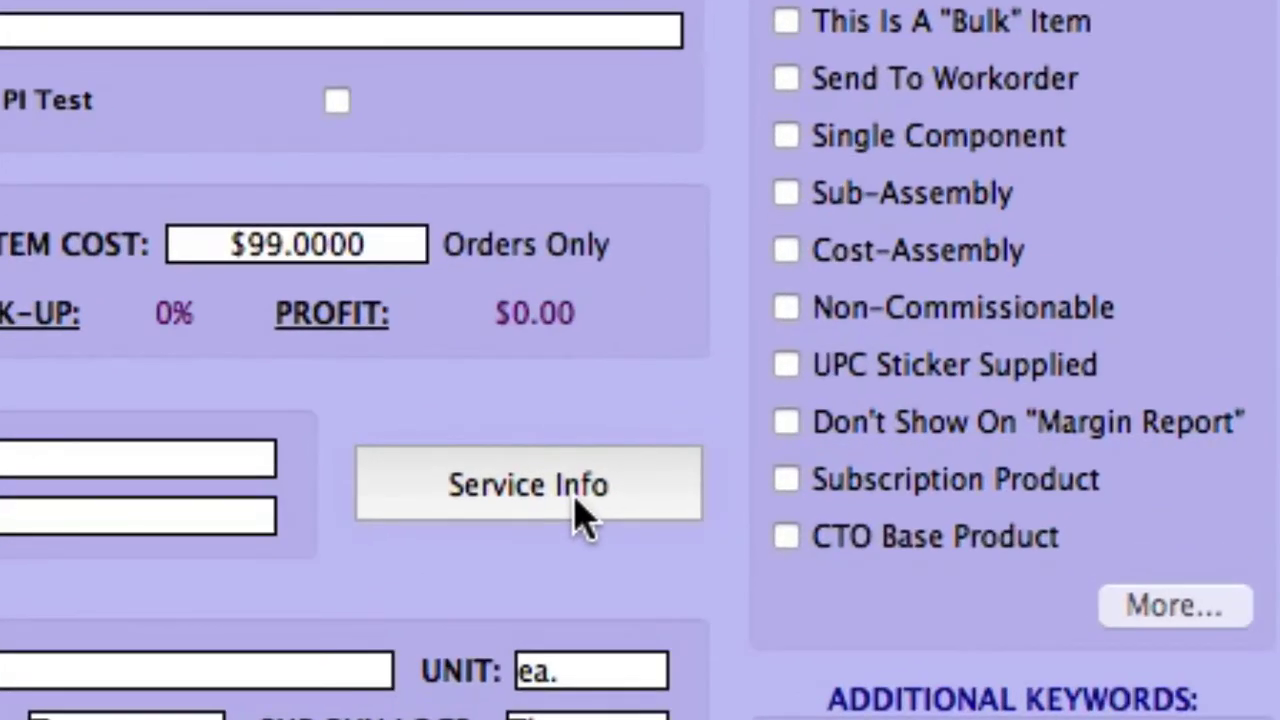
Review the Apple GSX service settings of the AppleCare+ product, including the ACC/APP/APP+ Product option, and save the record
{"action": "left_click", "coordinate": [583, 515]}
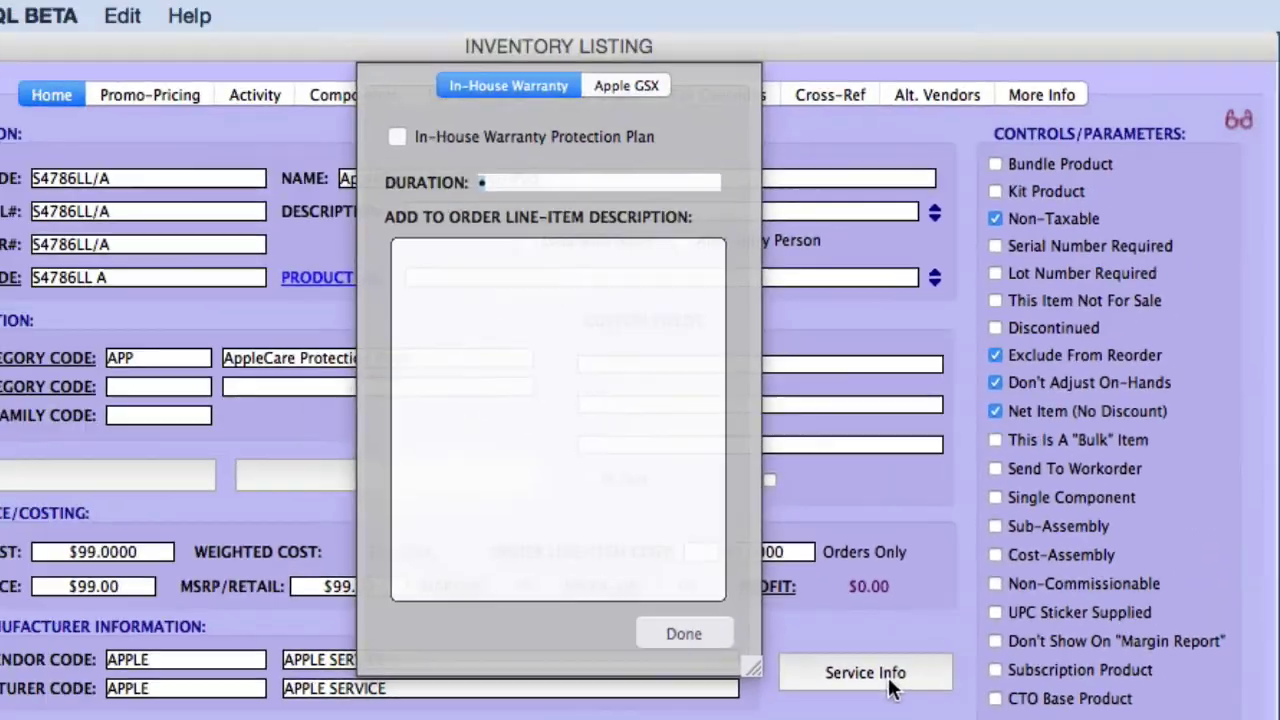
{"action": "left_click", "coordinate": [629, 87]}
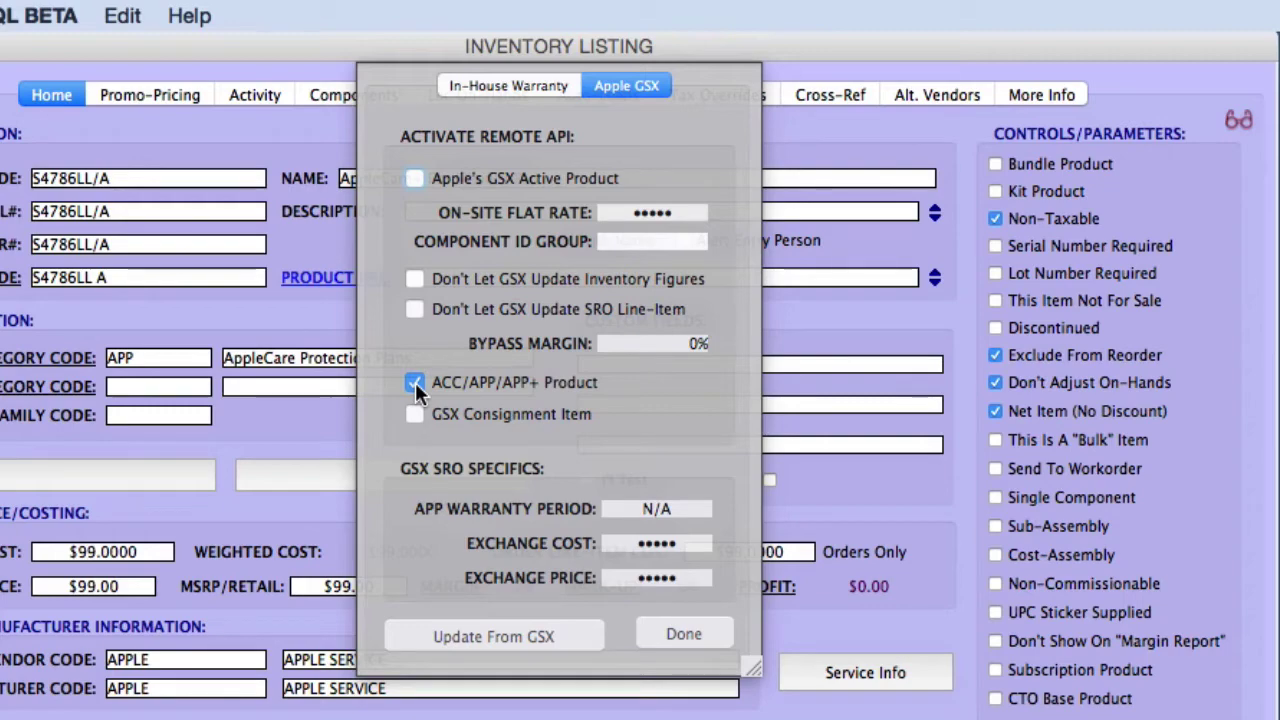
{"action": "left_click", "coordinate": [668, 629]}
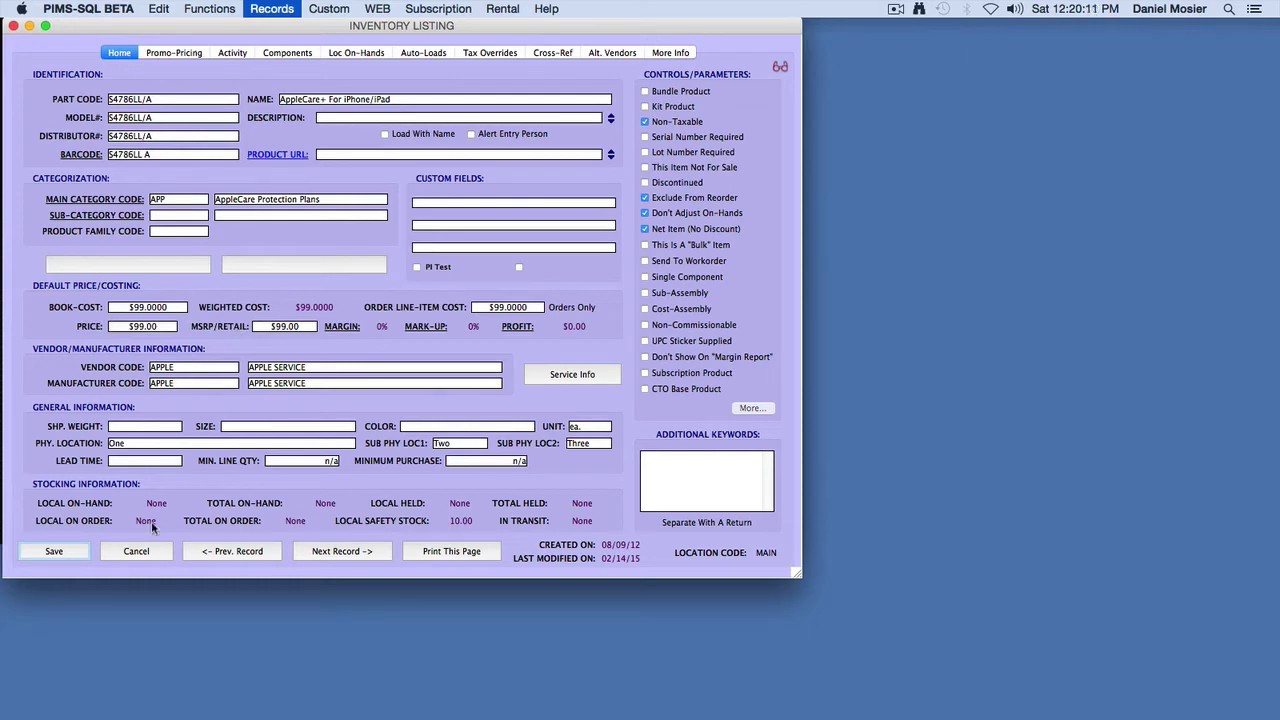
{"action": "left_click", "coordinate": [74, 554]}
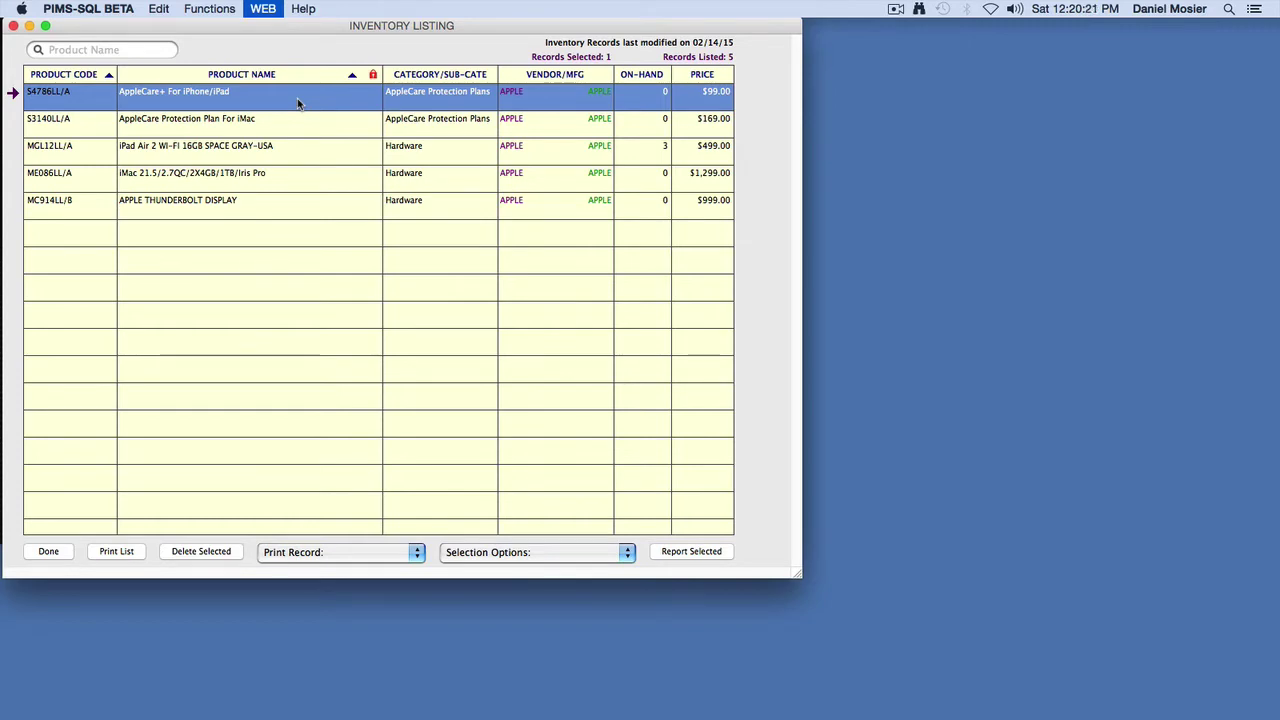
Open the iMac 21.5/2.7QC/2X4GB/1TB/Iris Pro record, review its auto-load items and save the record
{"action": "double_click", "coordinate": [199, 176]}
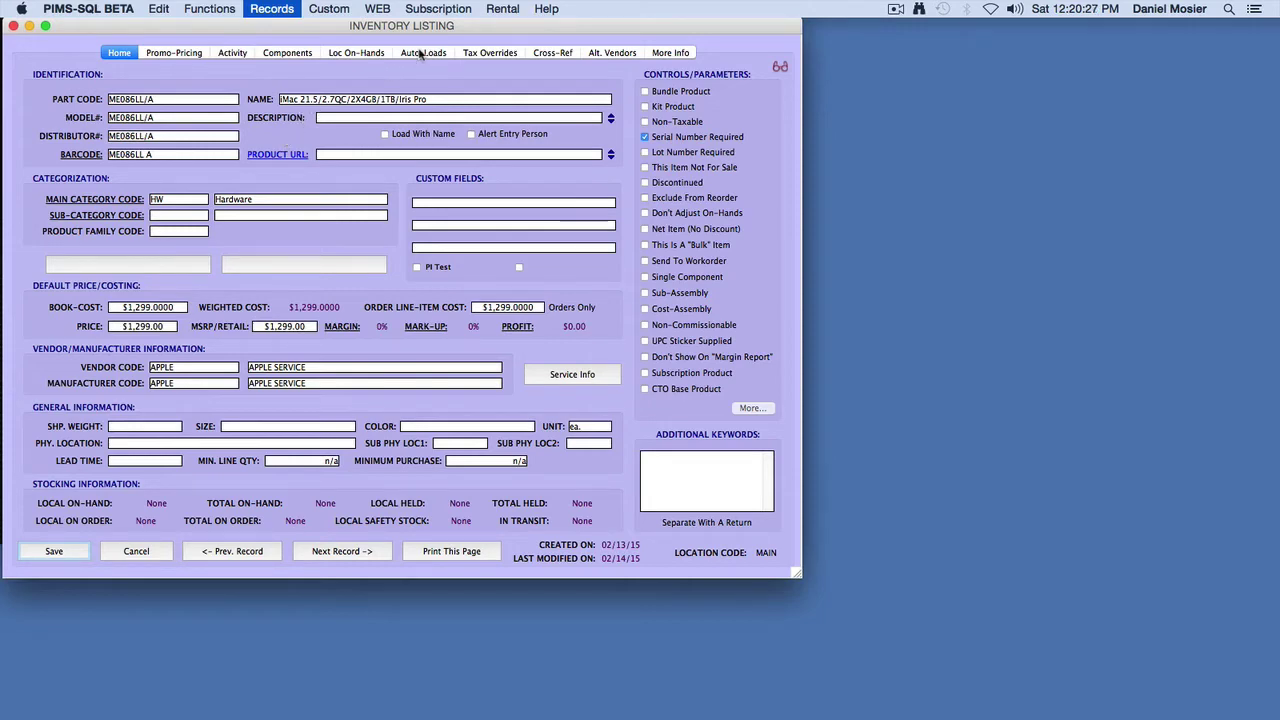
{"action": "left_click", "coordinate": [421, 54]}
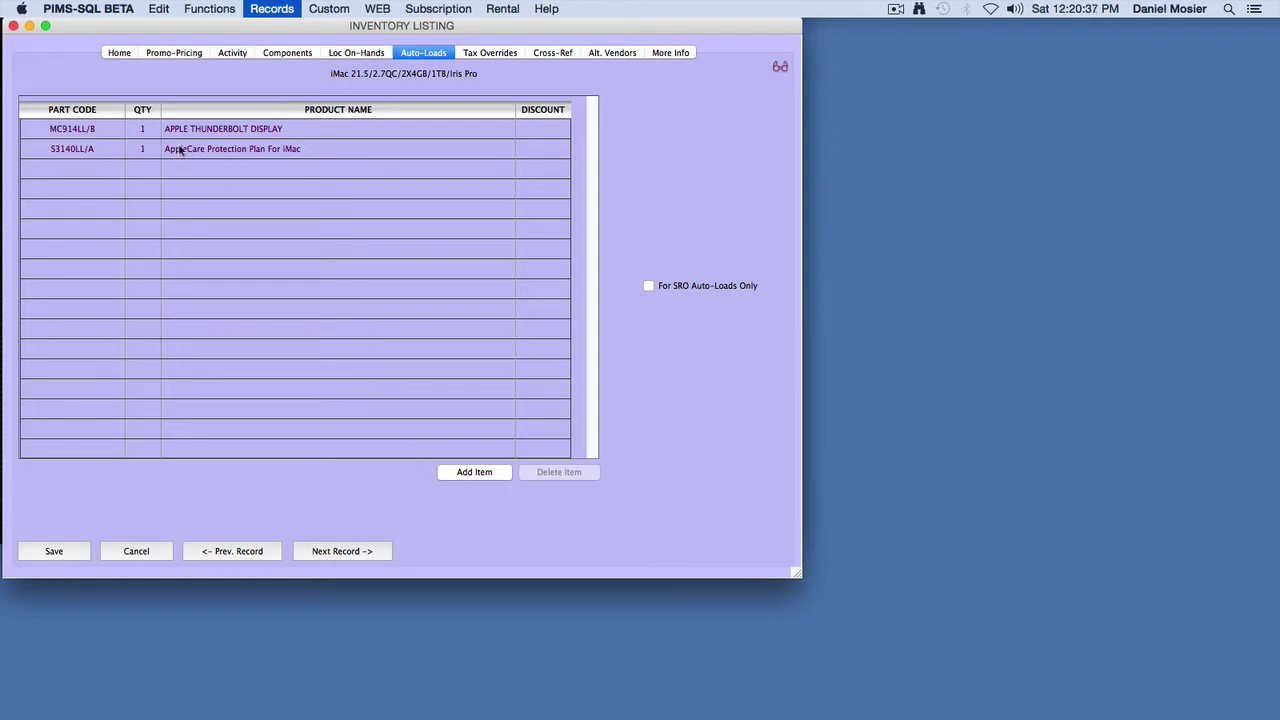
{"action": "left_click", "coordinate": [60, 553]}
{"action": "left_click", "coordinate": [52, 556]}
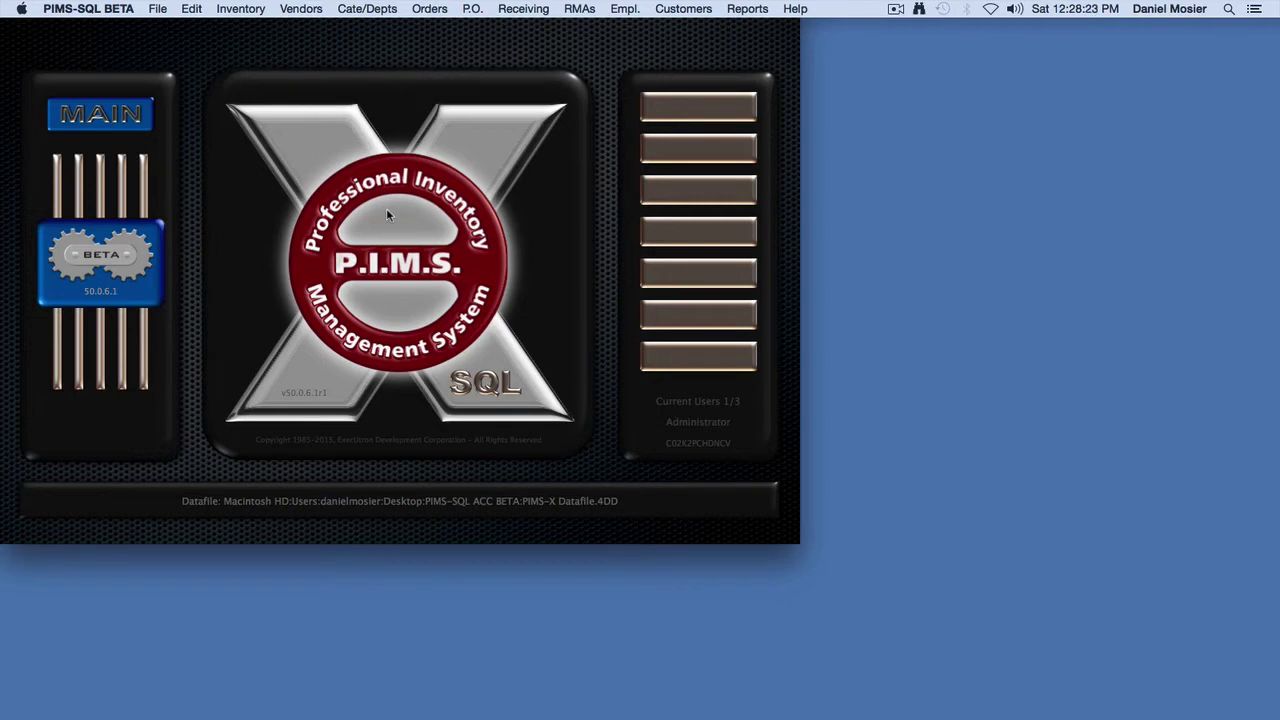
Open the GSX location defaults of the MAIN location from the Service & Repair Module and show its AppleCare Connect settings
{"action": "left_click", "coordinate": [158, 9]}
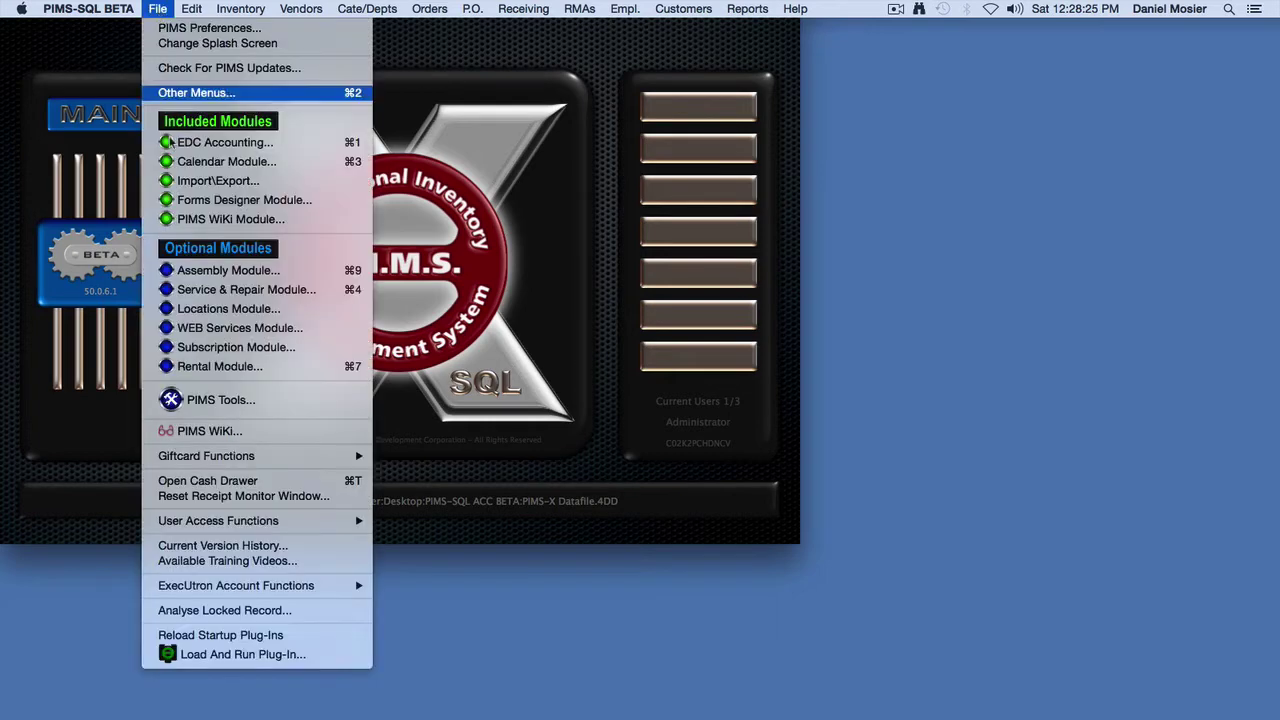
{"action": "left_click", "coordinate": [284, 292]}
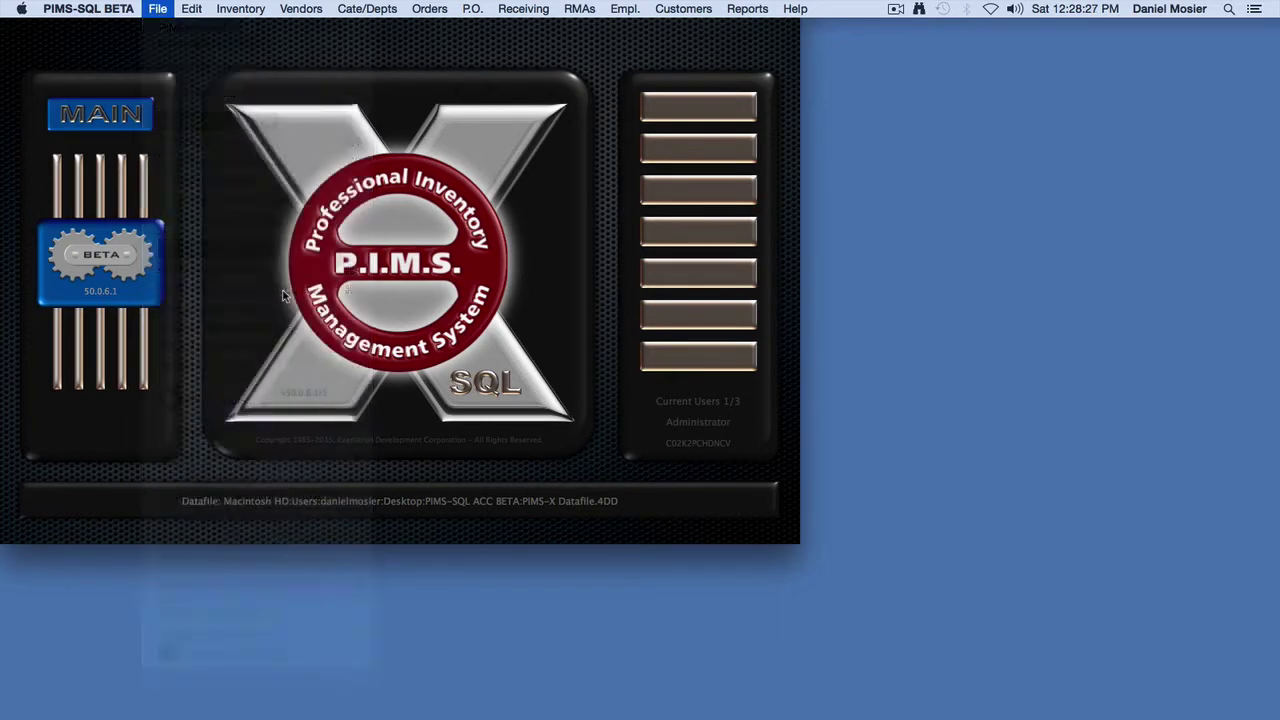
{"action": "left_click", "coordinate": [279, 9]}
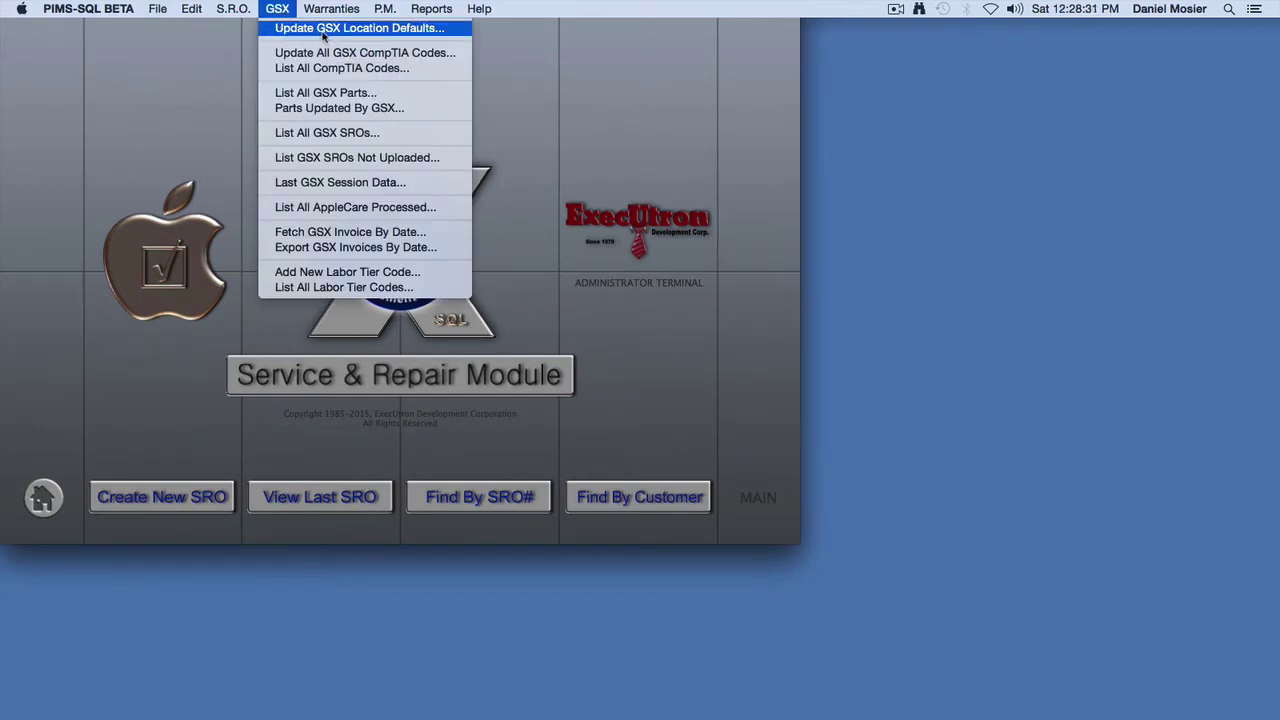
{"action": "left_click", "coordinate": [322, 30]}
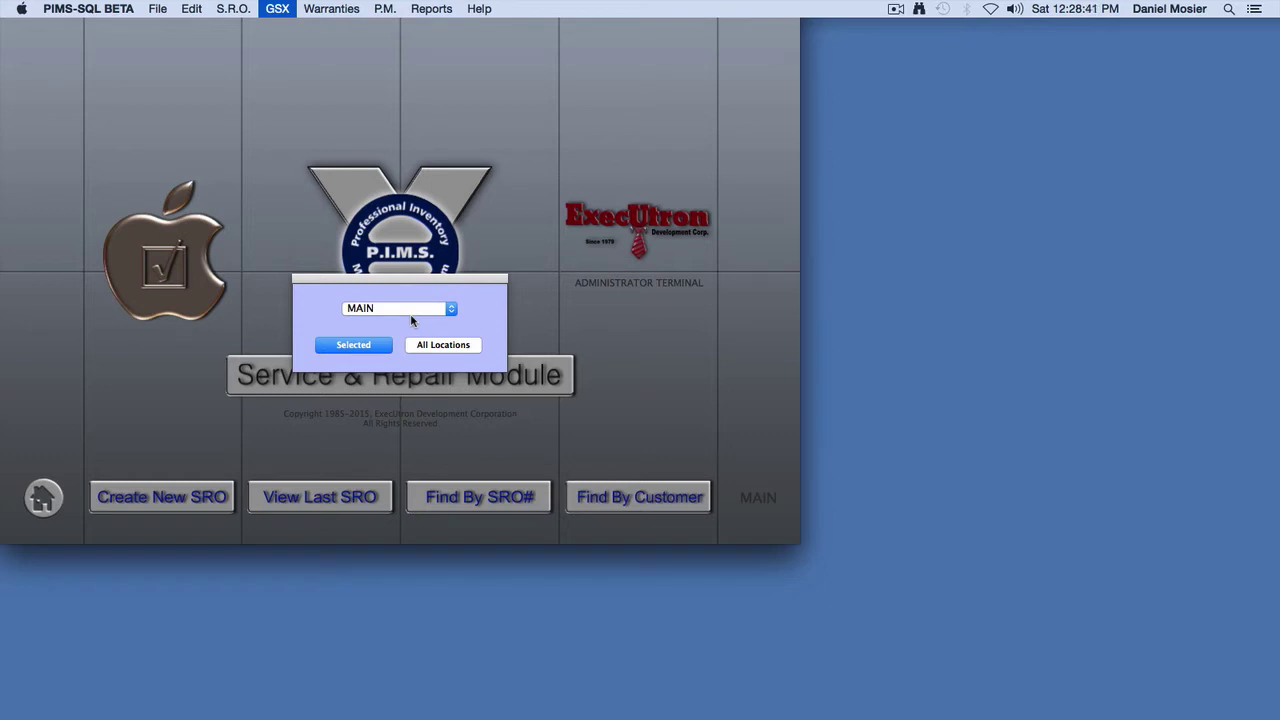
{"action": "left_click", "coordinate": [353, 345]}
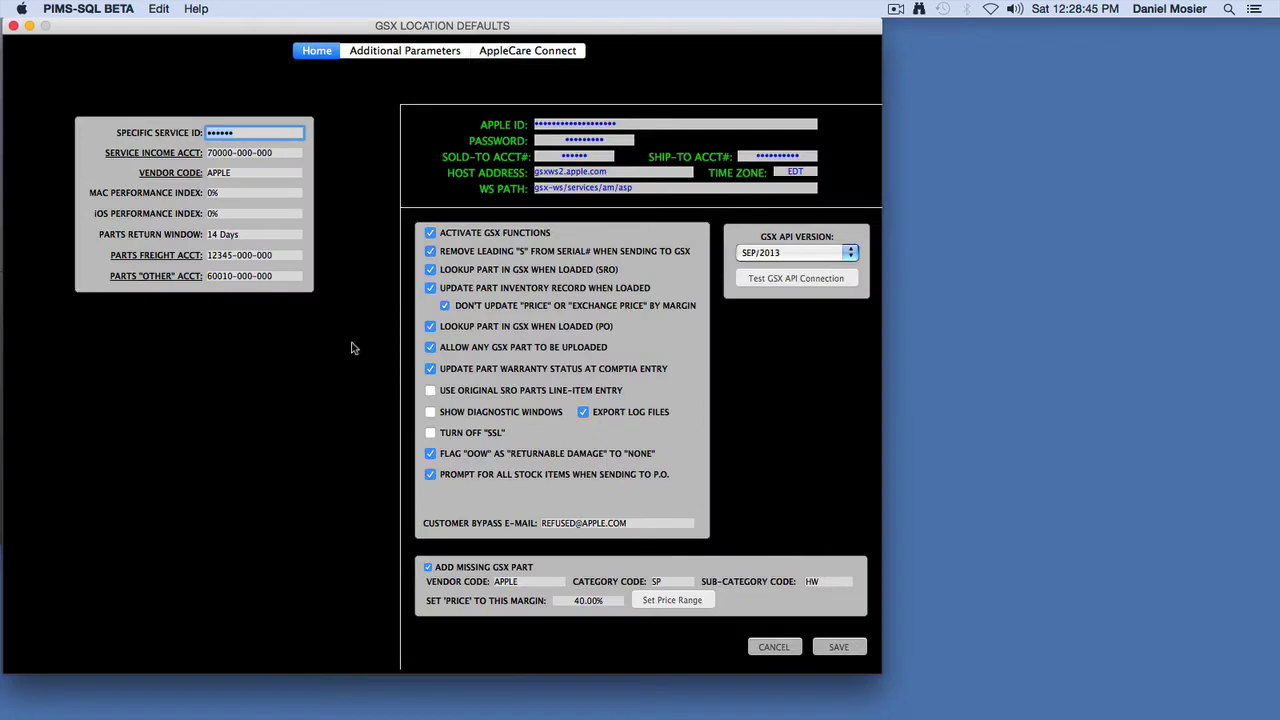
{"action": "left_click", "coordinate": [511, 52]}
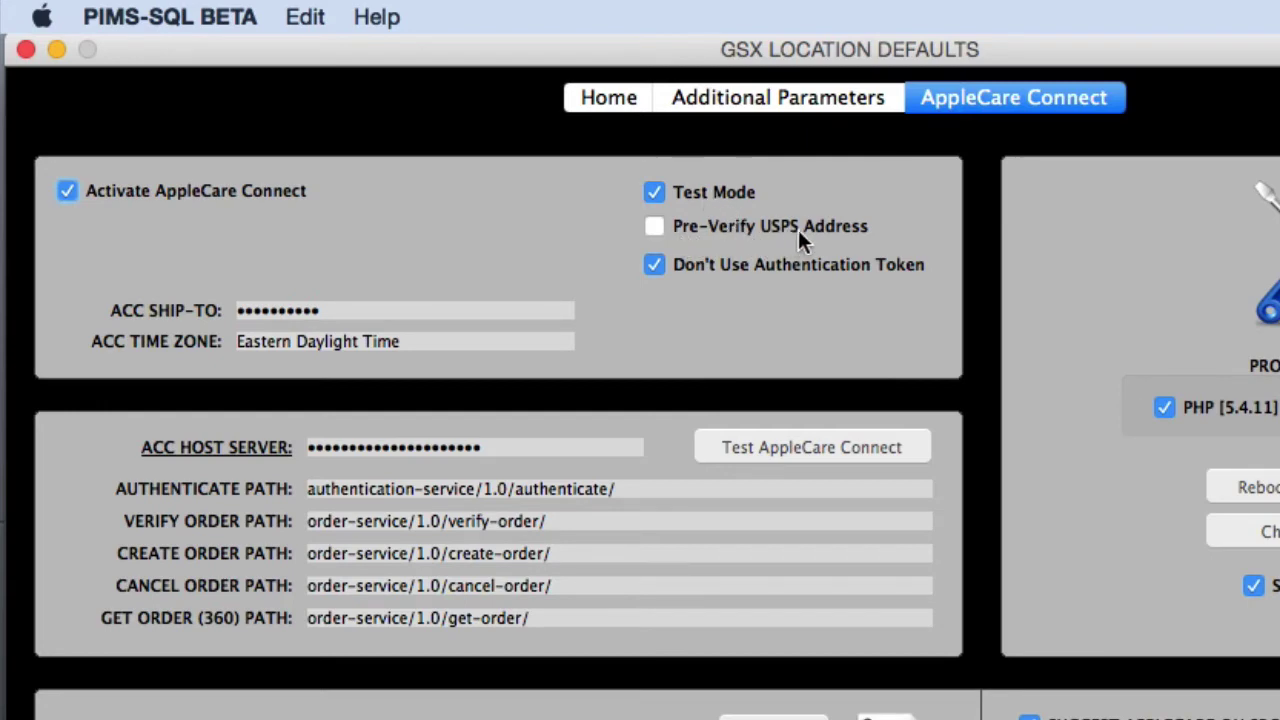
Examine the Pre-Verify USPS Address option and the available ACC time zones, keeping both settings as they are
{"action": "left_click", "coordinate": [655, 228]}
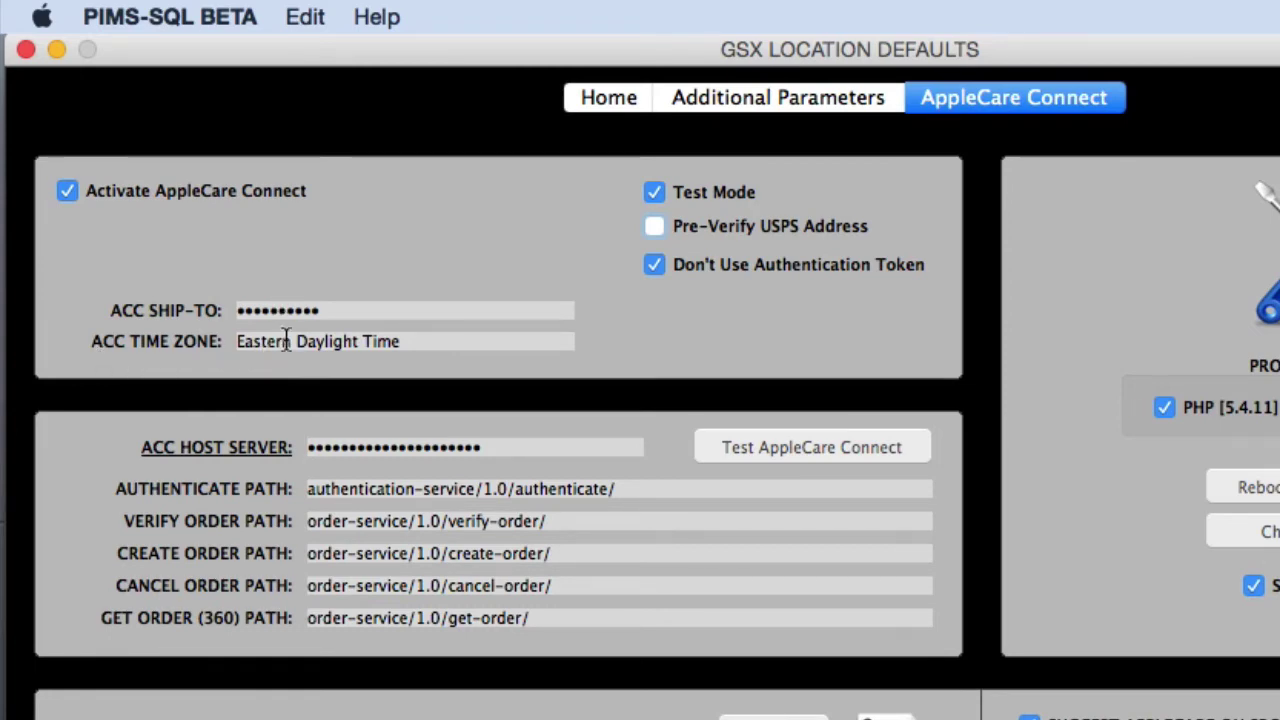
{"action": "left_click", "coordinate": [396, 341]}
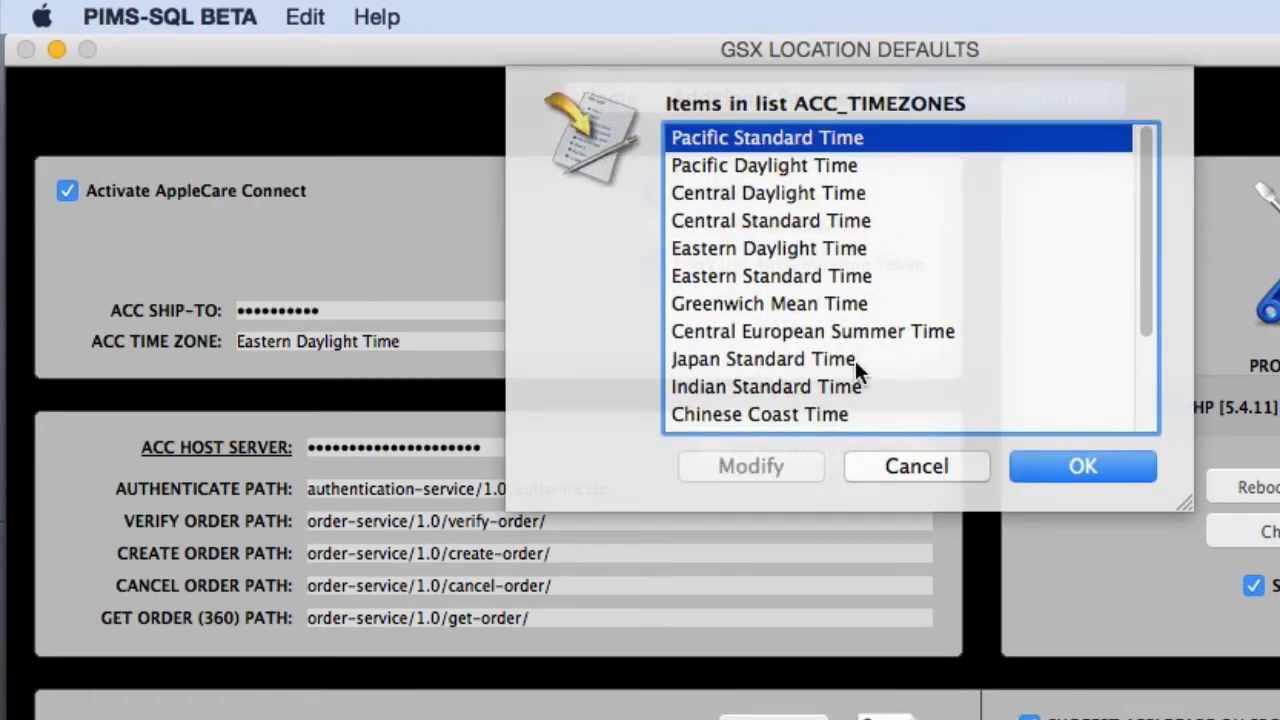
{"action": "left_click", "coordinate": [952, 466]}
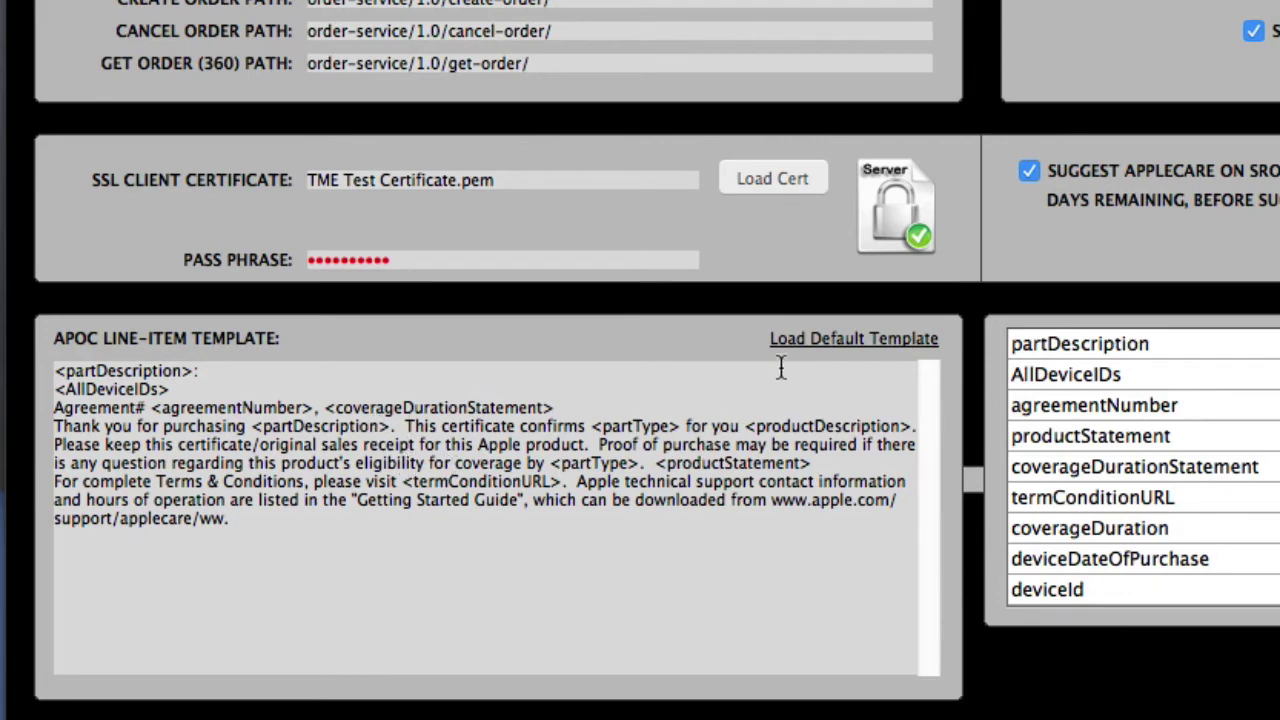
Load the default APOC line-item template, browse the available template fields and place the cursor in the template text
{"action": "left_click", "coordinate": [889, 339]}
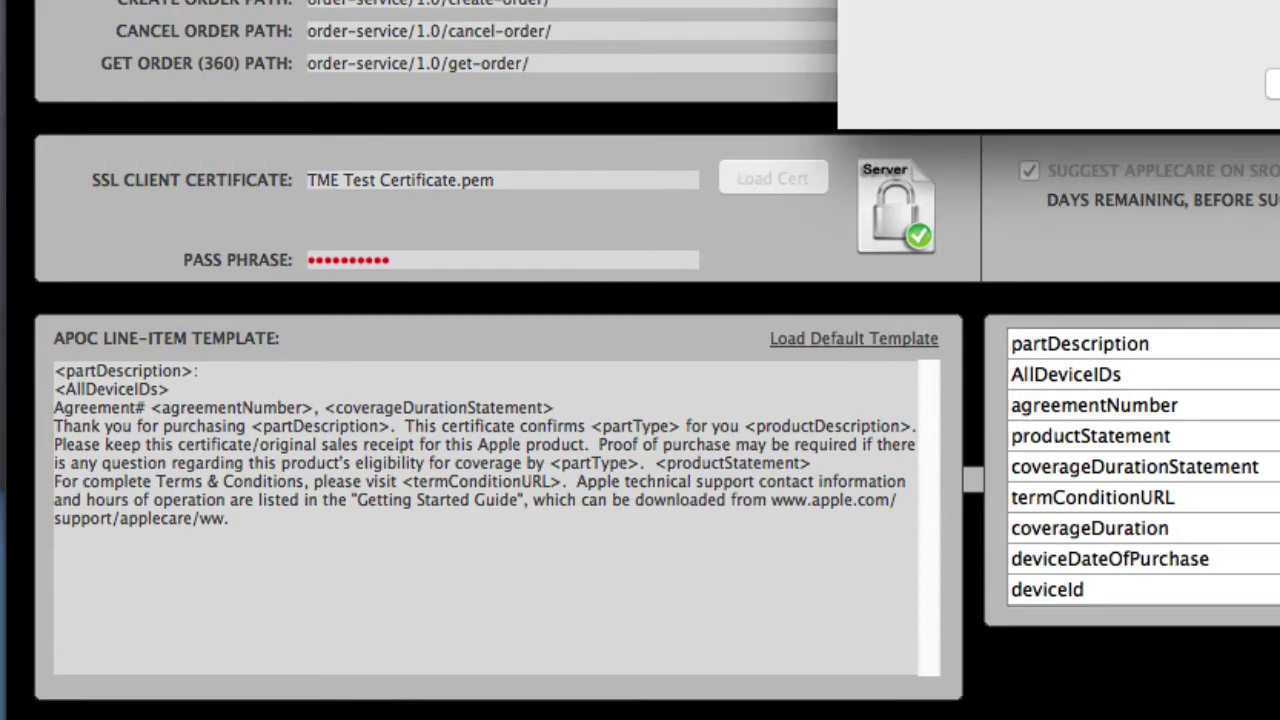
{"action": "key", "text": "Return"}
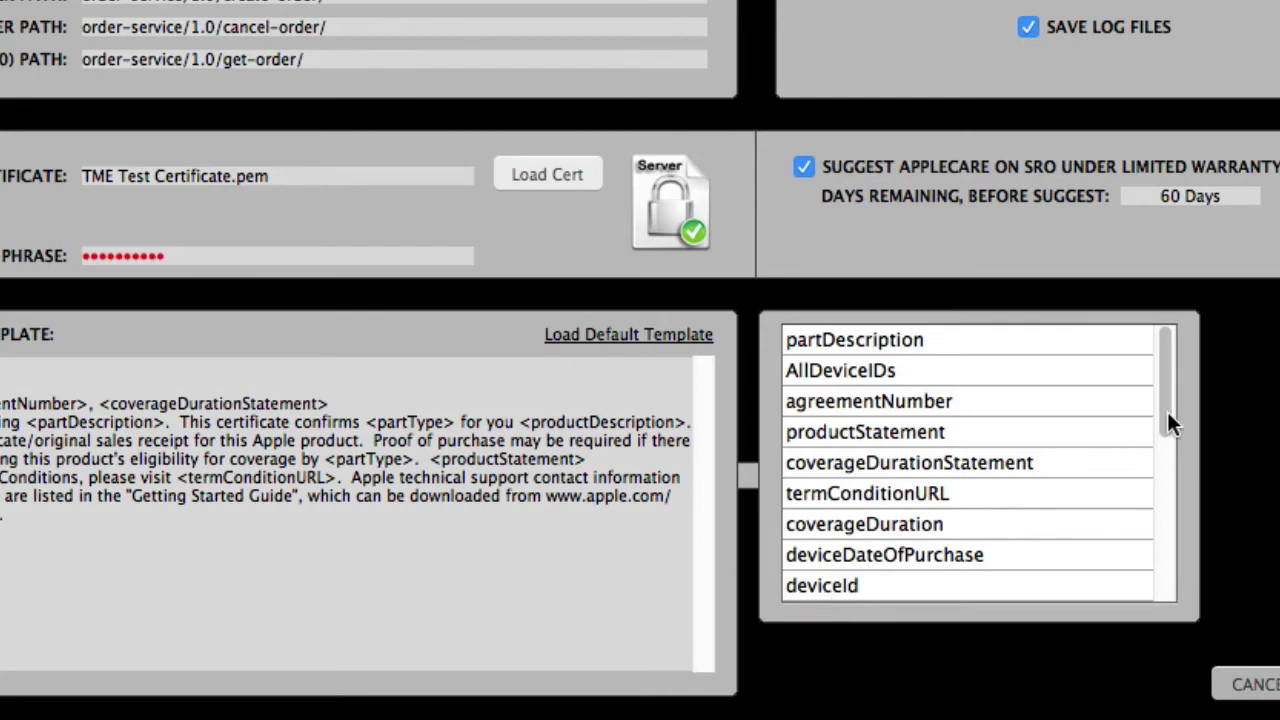
{"action": "left_click_drag", "start_coordinate": [1163, 408], "coordinate": [1167, 449]}
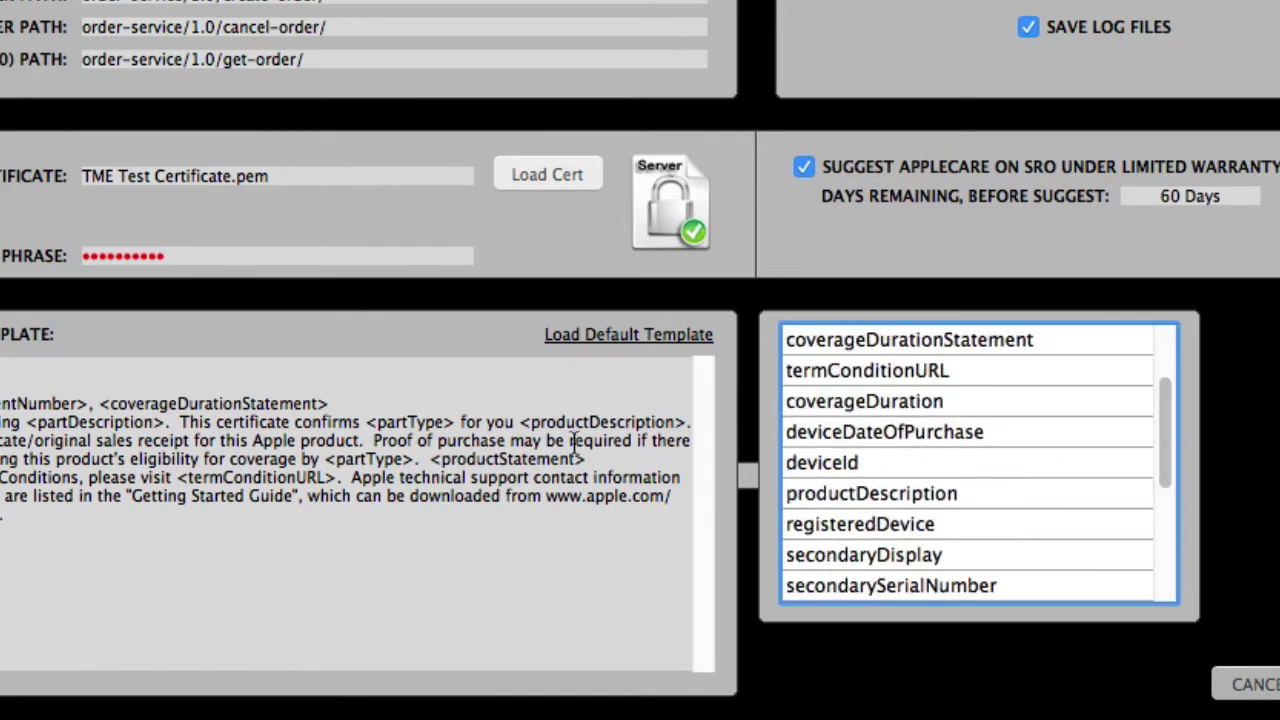
{"action": "left_click", "coordinate": [185, 445]}
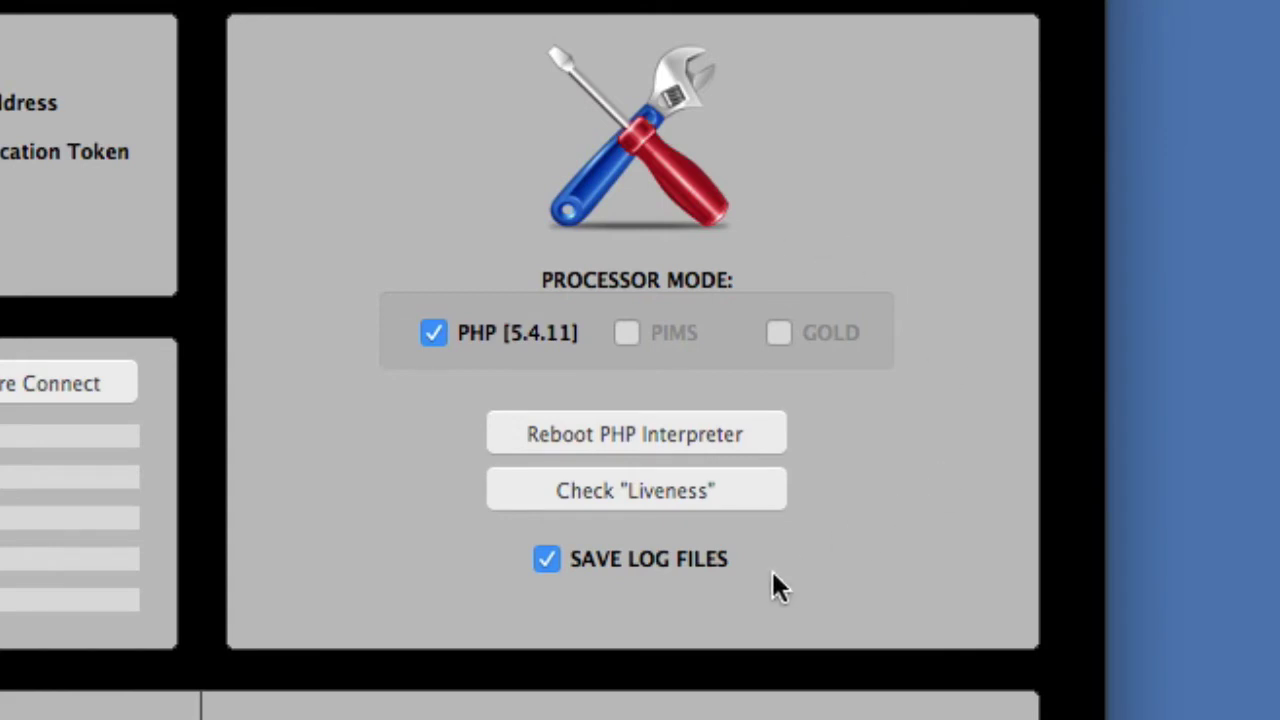
Check the AppleCare Connect server's liveness, run the AppleCare Connect test and close both responses
{"action": "left_click", "coordinate": [648, 492]}
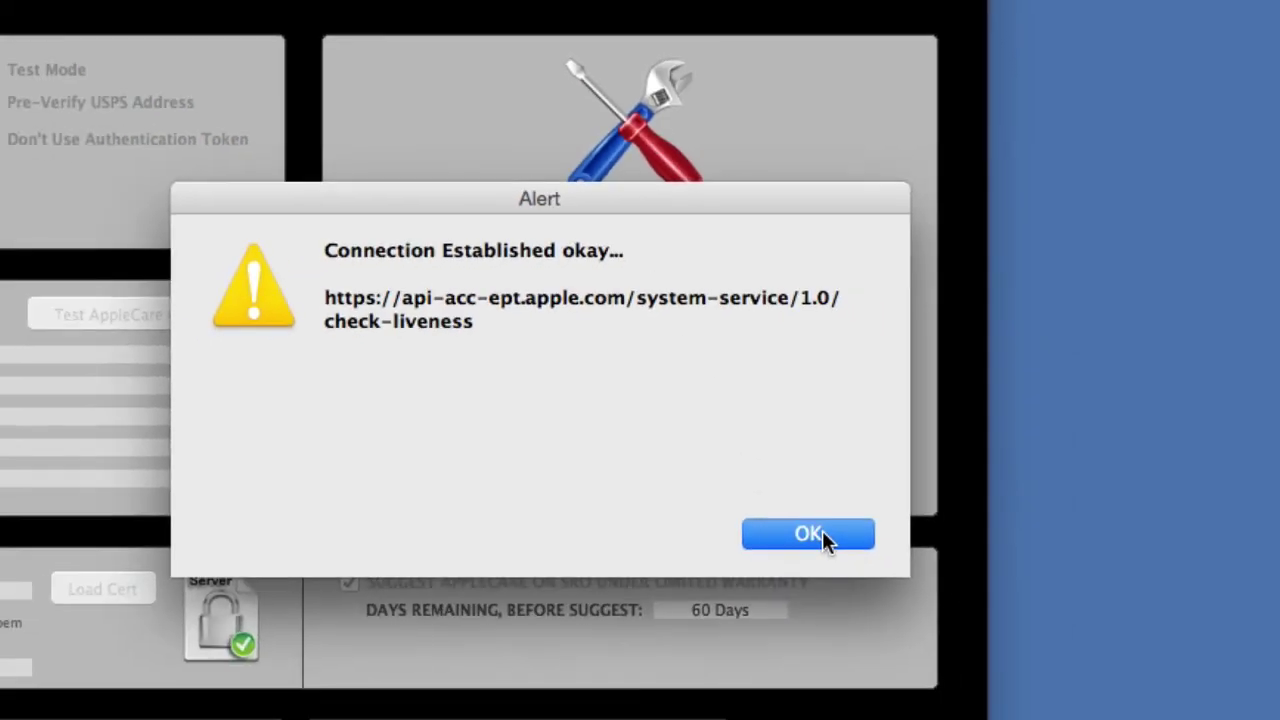
{"action": "left_click", "coordinate": [889, 640]}
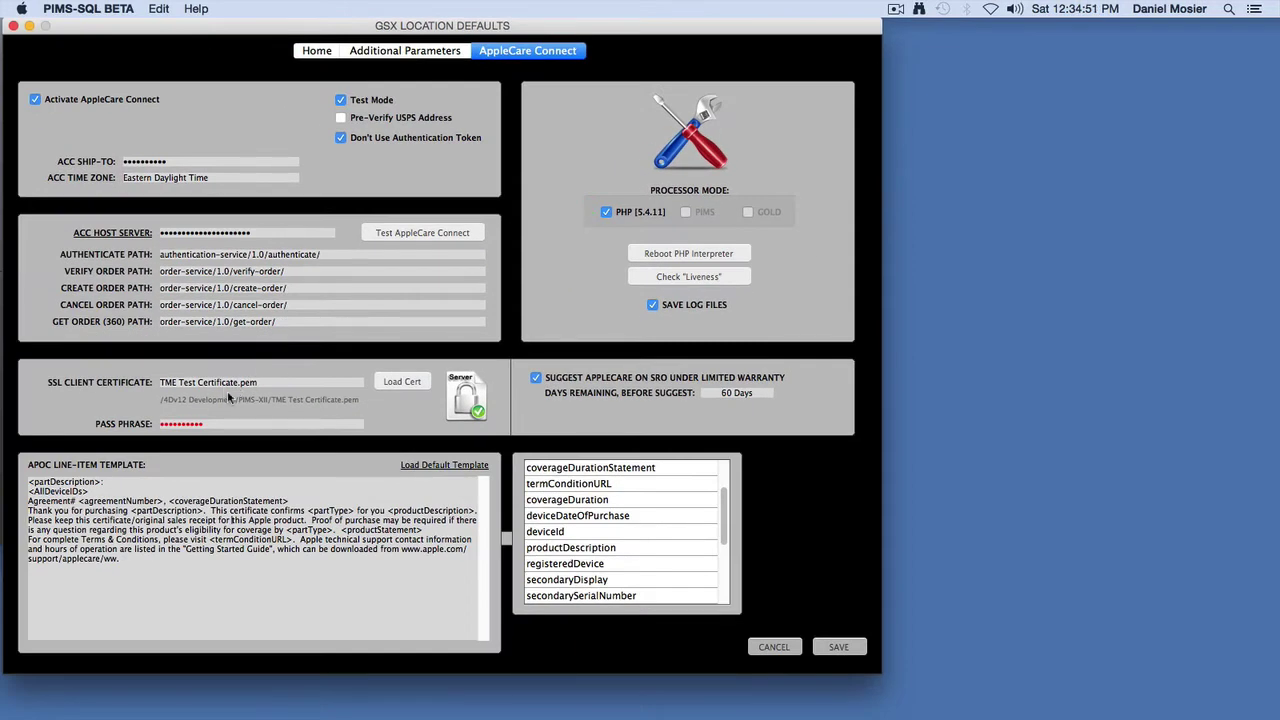
{"action": "left_click", "coordinate": [414, 236]}
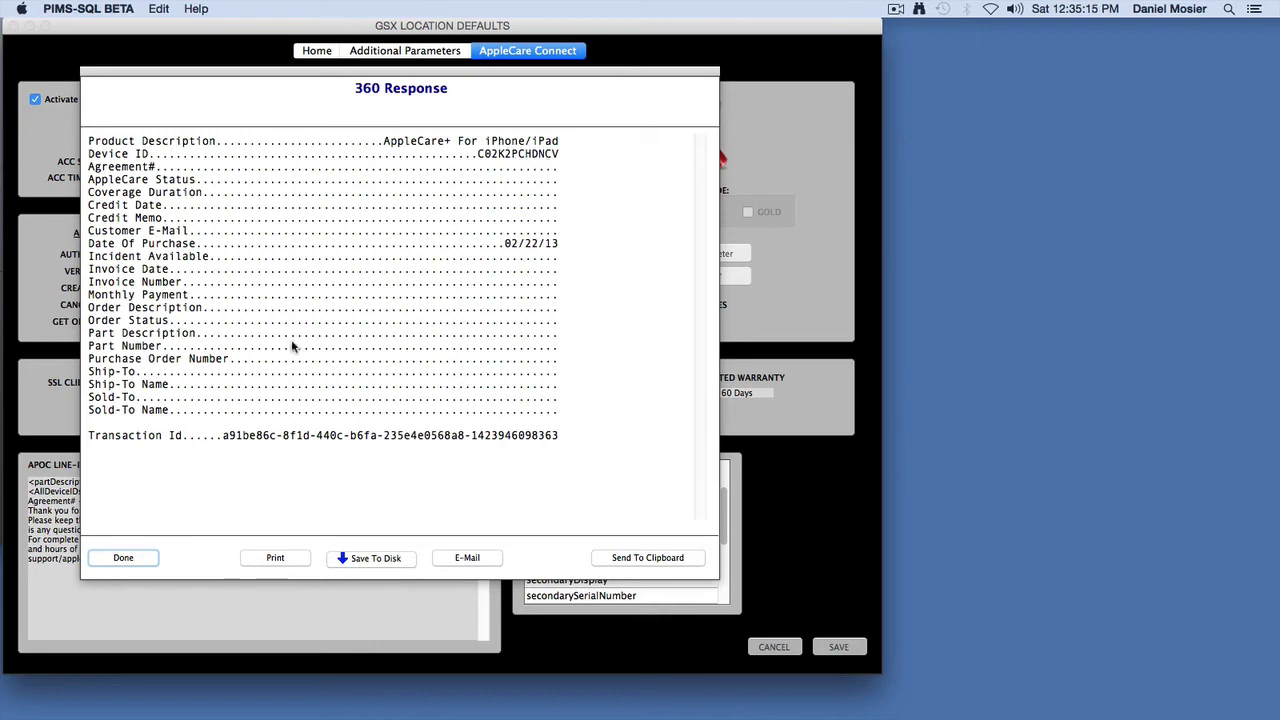
{"action": "left_click", "coordinate": [148, 561]}
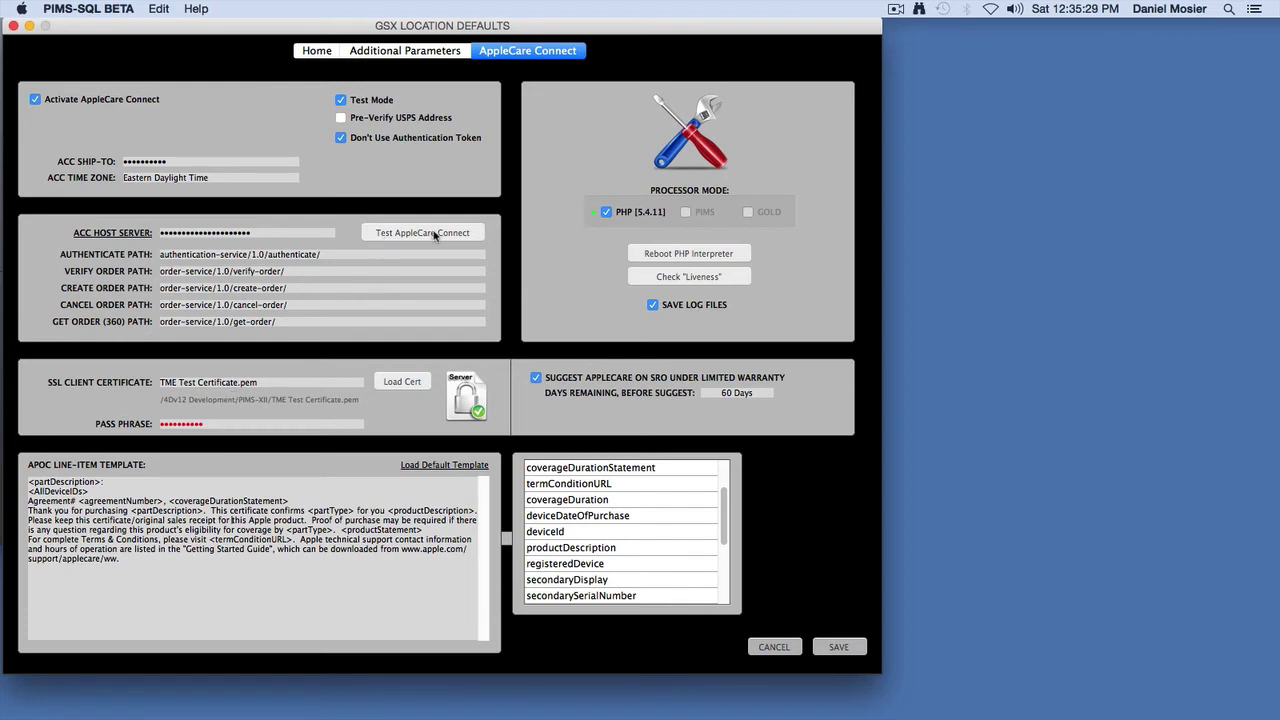
View the loaded SSL client certificate in full, check its certificate details and close them
{"action": "left_click", "coordinate": [465, 399]}
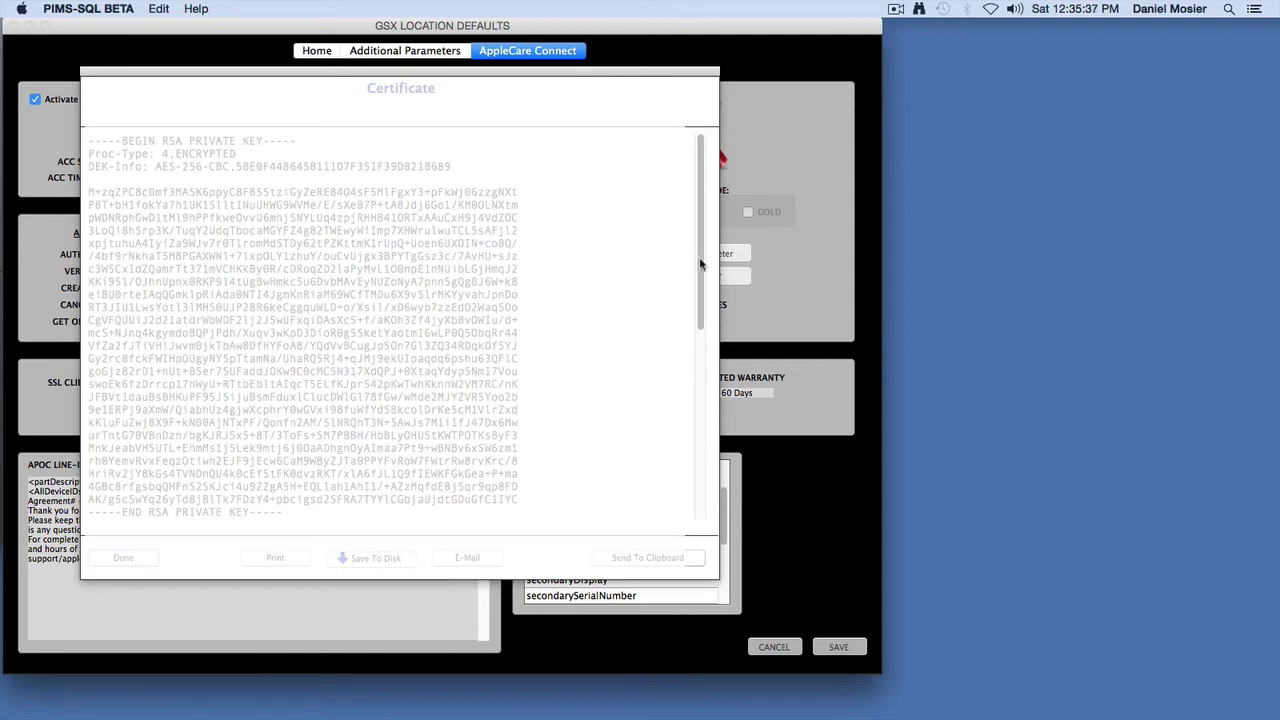
{"action": "left_click_drag", "start_coordinate": [703, 264], "coordinate": [709, 470]}
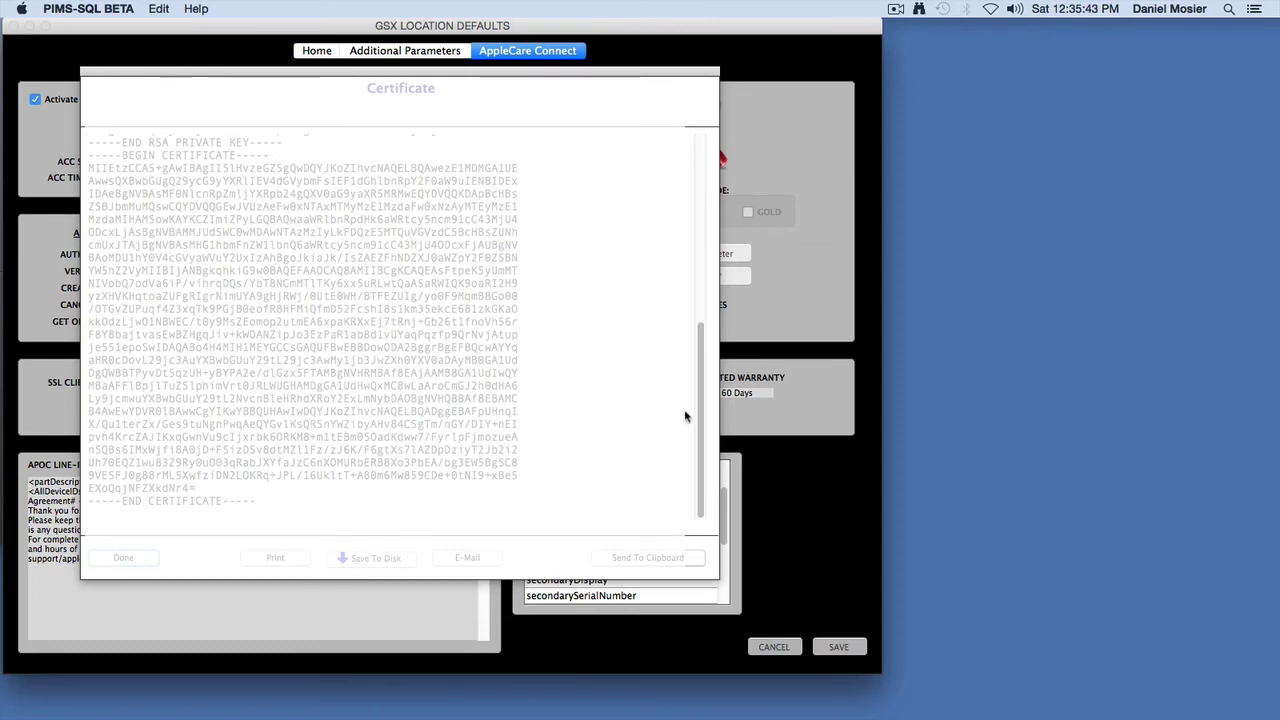
{"action": "left_click_drag", "start_coordinate": [700, 423], "coordinate": [705, 225]}
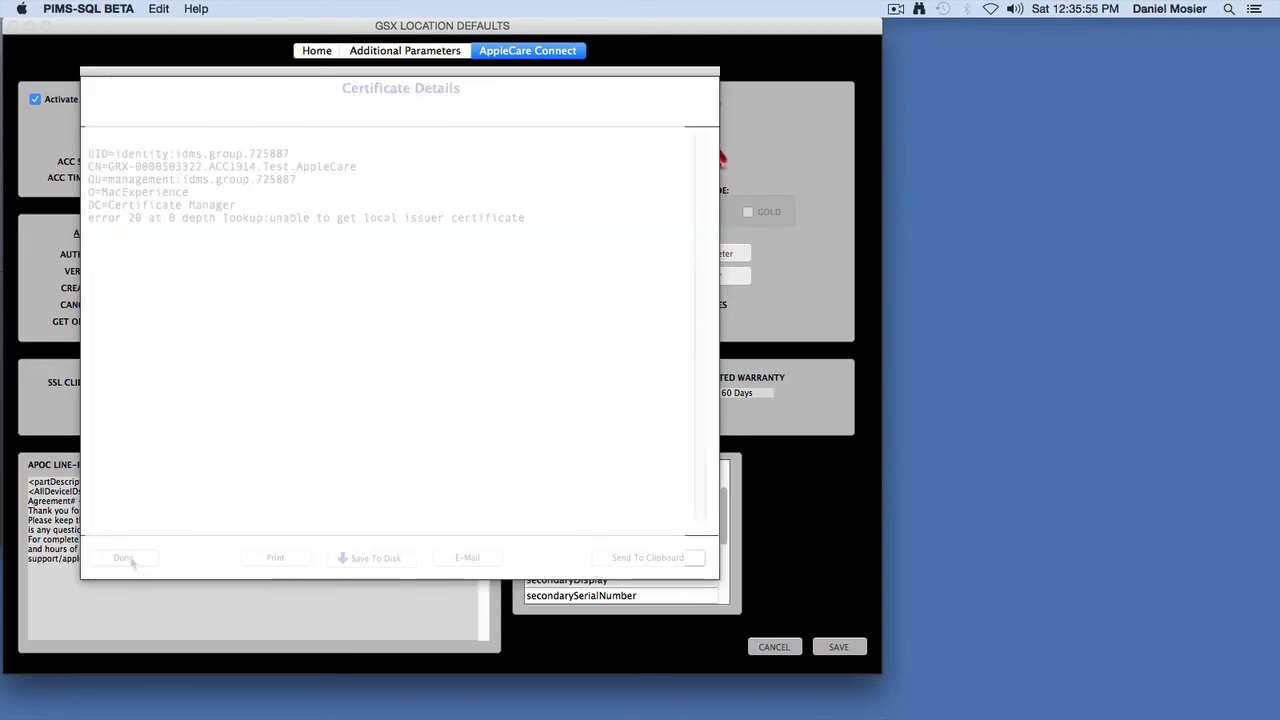
{"action": "left_click", "coordinate": [123, 558]}
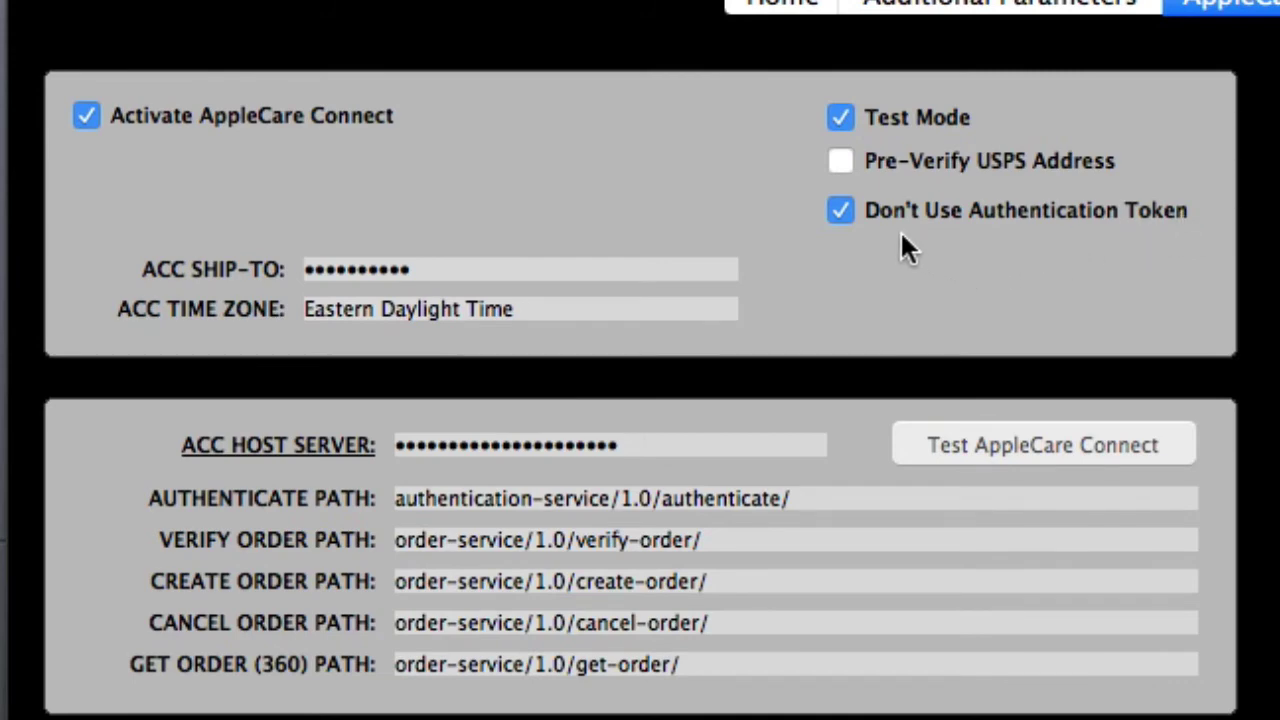
Turn Don't Use Authentication Token off to view the ACC login fields, turn it back on and save the GSX location defaults
{"action": "left_click", "coordinate": [839, 210]}
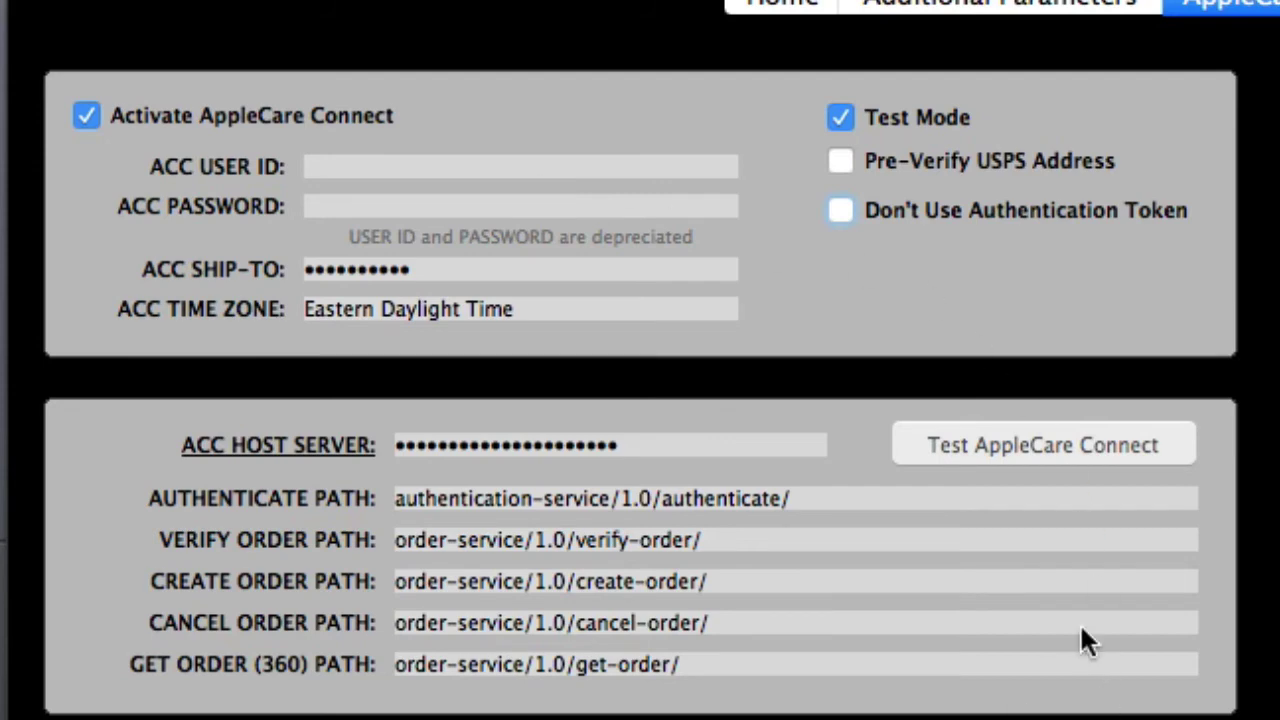
{"action": "left_click", "coordinate": [840, 211]}
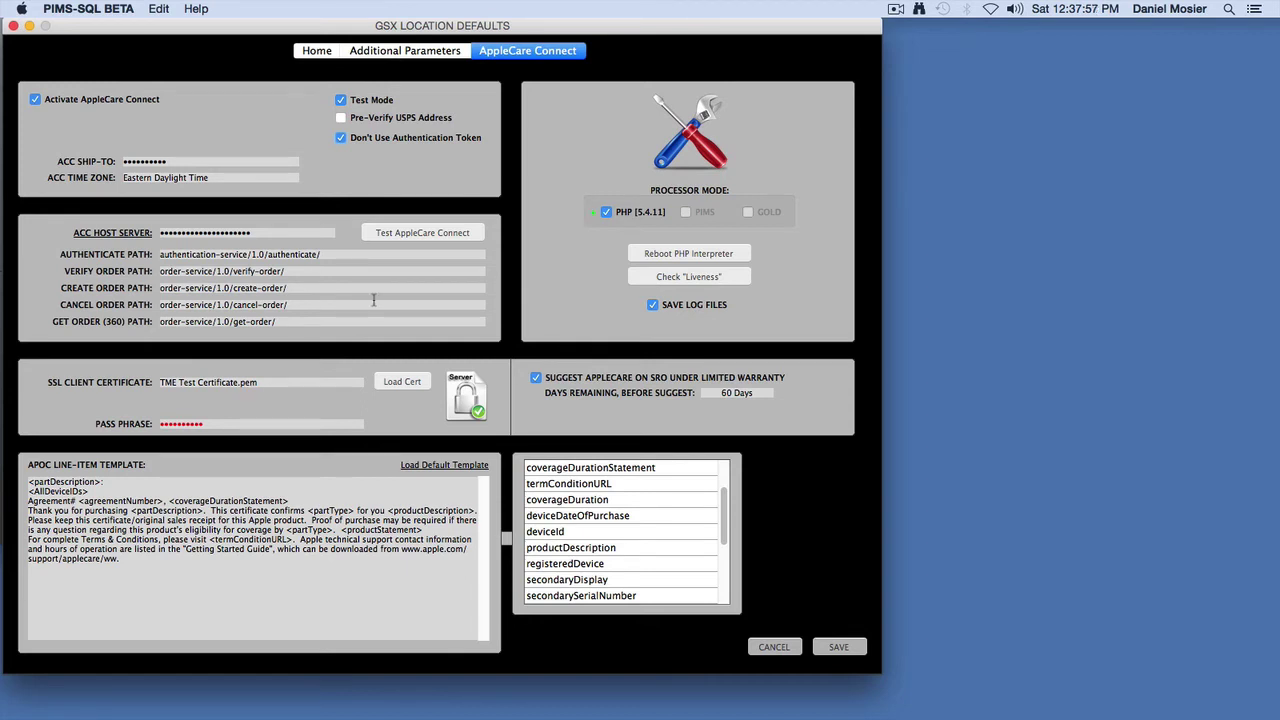
{"action": "left_click", "coordinate": [840, 648]}
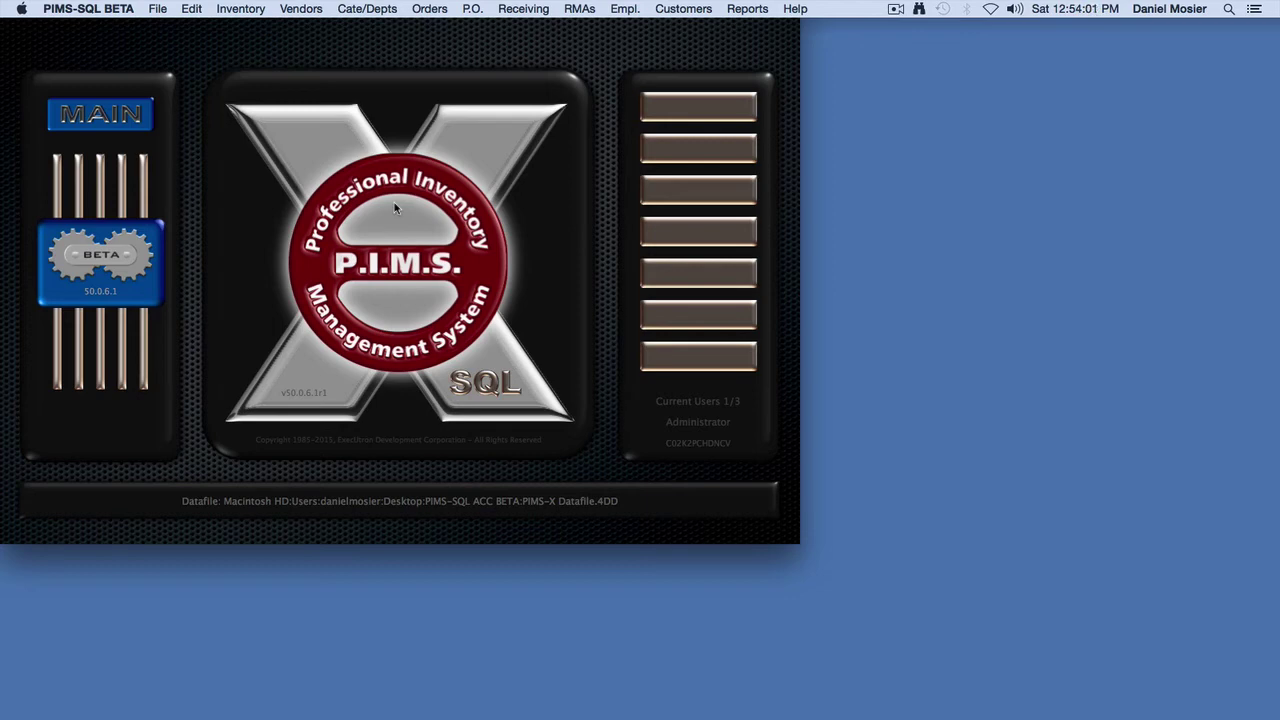
List all processed AppleCare records from the Service & Repair Module, review the AppleCare log and close it
{"action": "left_click", "coordinate": [158, 10]}
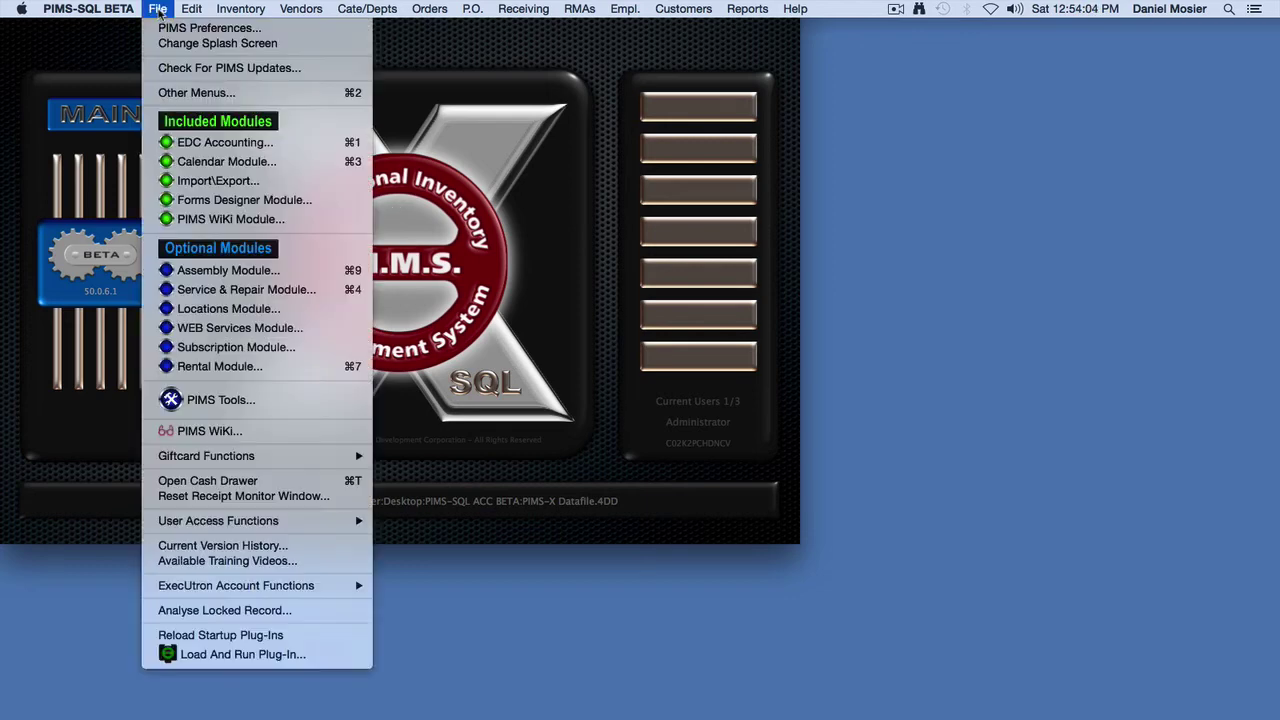
{"action": "left_click", "coordinate": [187, 290]}
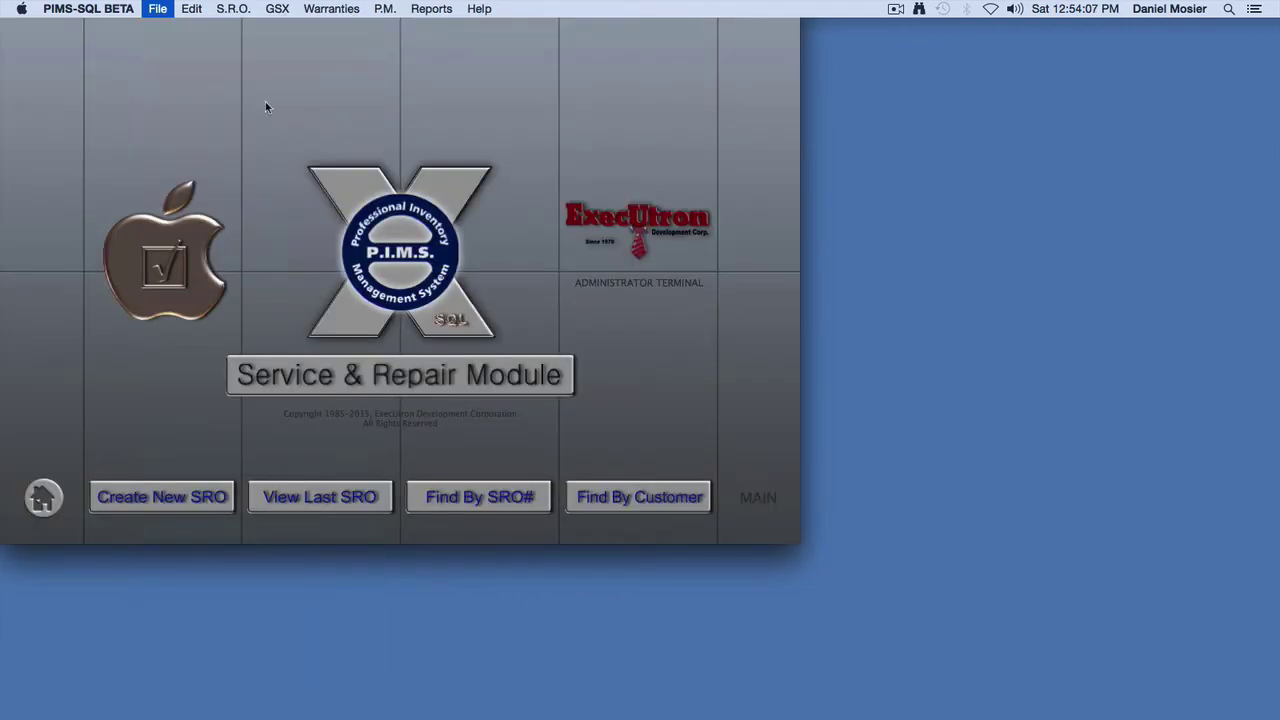
{"action": "left_click", "coordinate": [278, 9]}
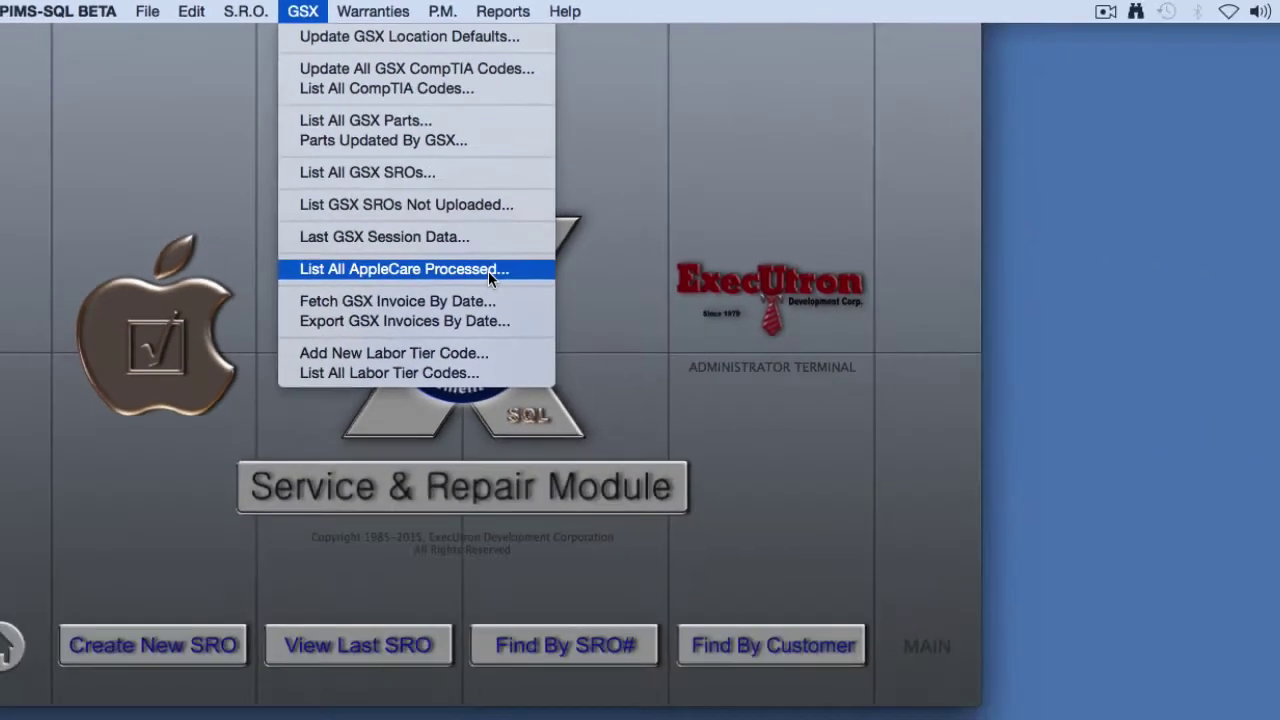
{"action": "left_click", "coordinate": [648, 422]}
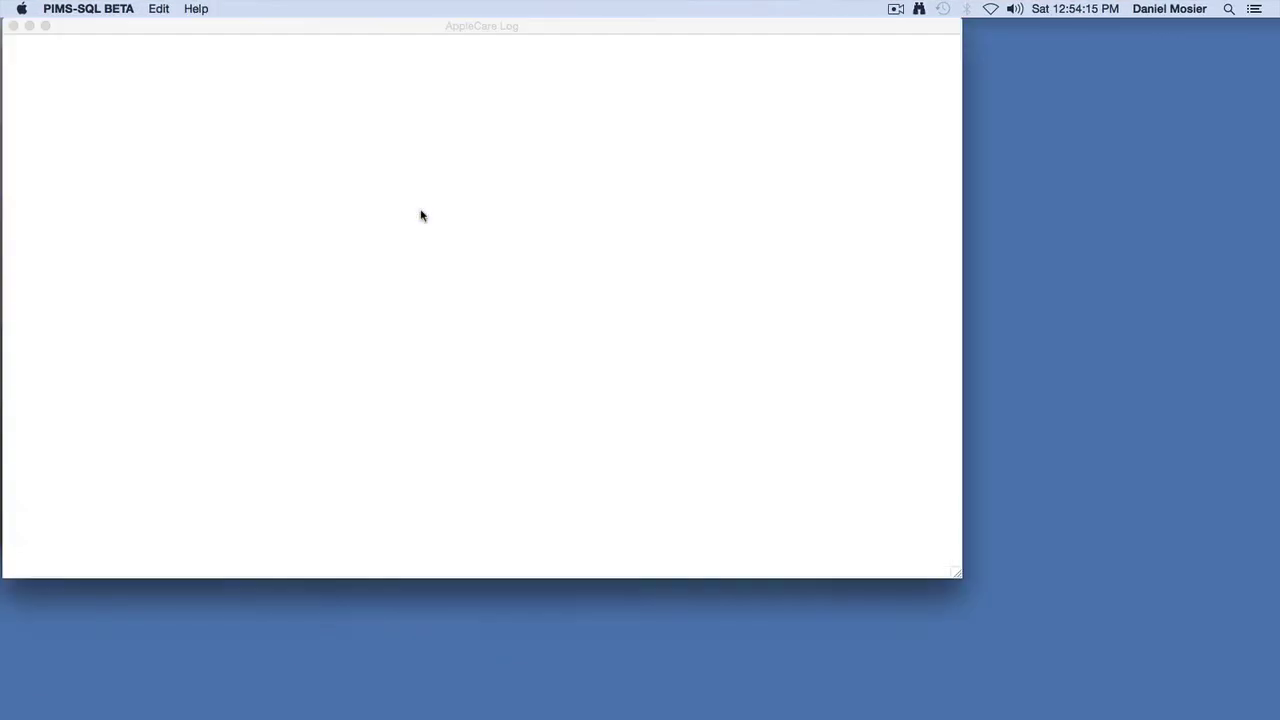
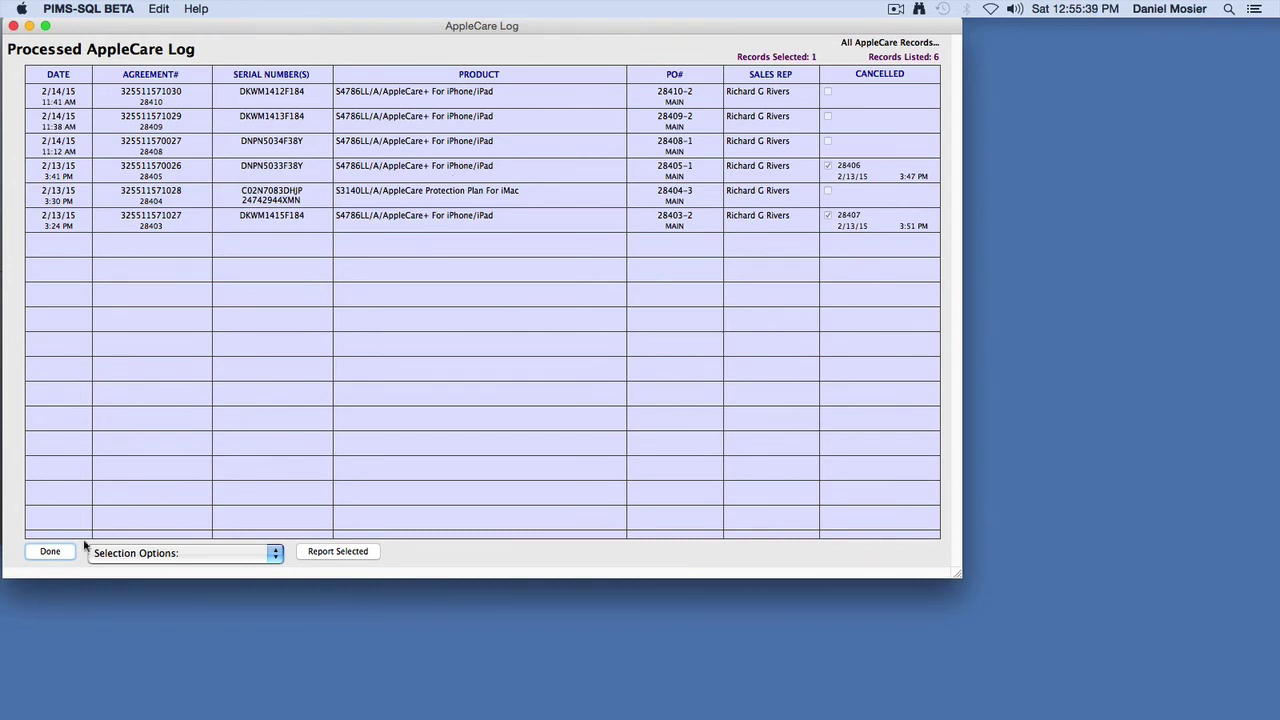
{"action": "left_click", "coordinate": [42, 552]}
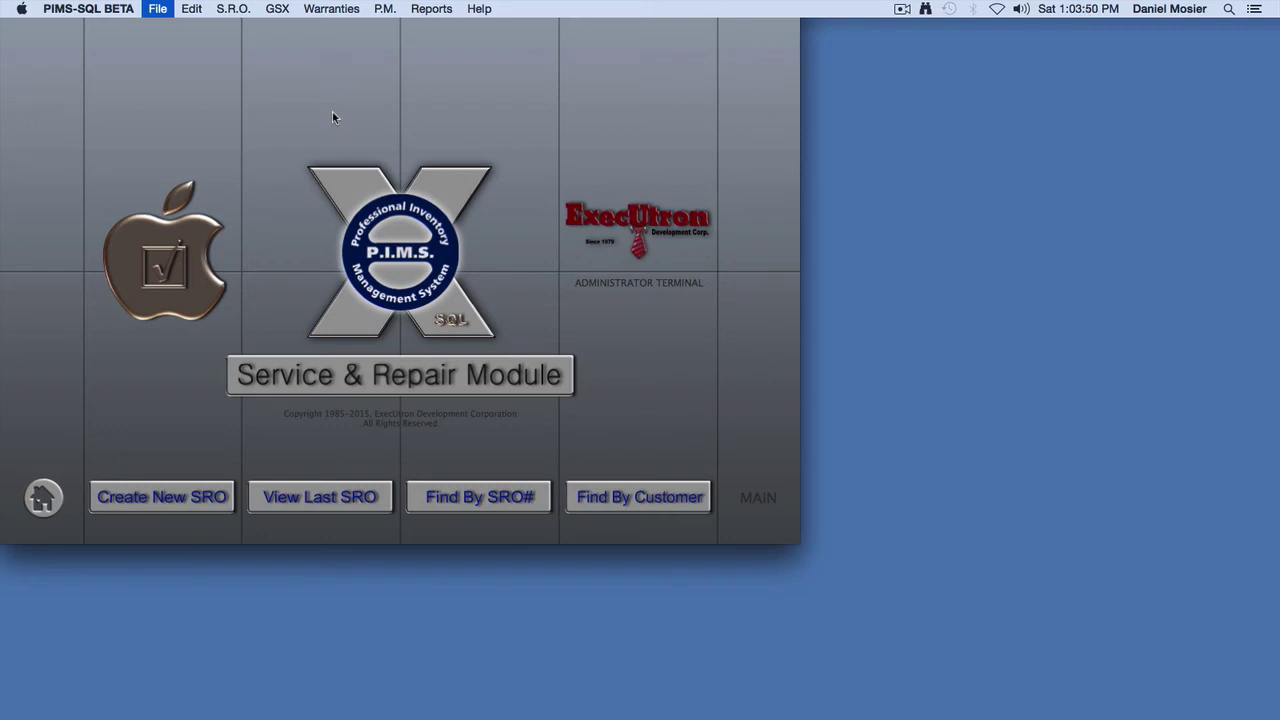
Create a new service repair order, add an equipment line with serial number F5KMH1RQF9VN and decline the history scan
{"action": "left_click", "coordinate": [236, 9]}
{"action": "left_click", "coordinate": [238, 30]}
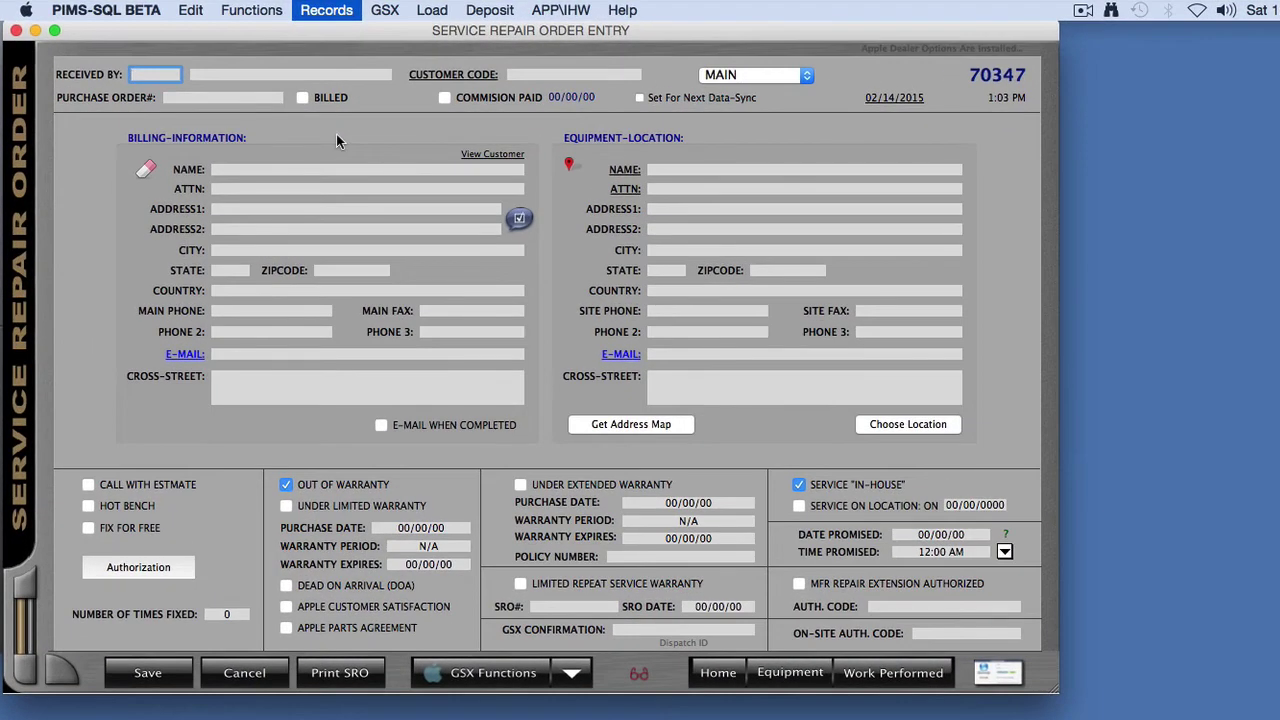
{"action": "key", "text": "Page_Down"}
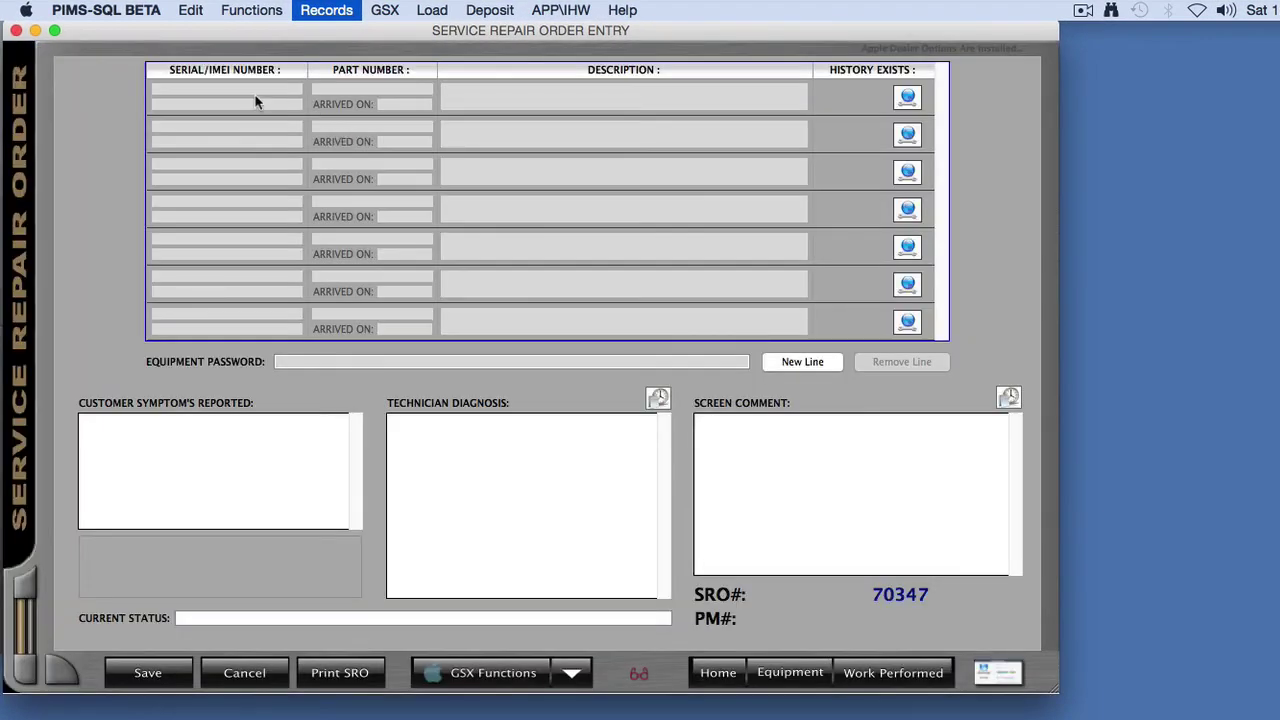
{"action": "left_click", "coordinate": [790, 366]}
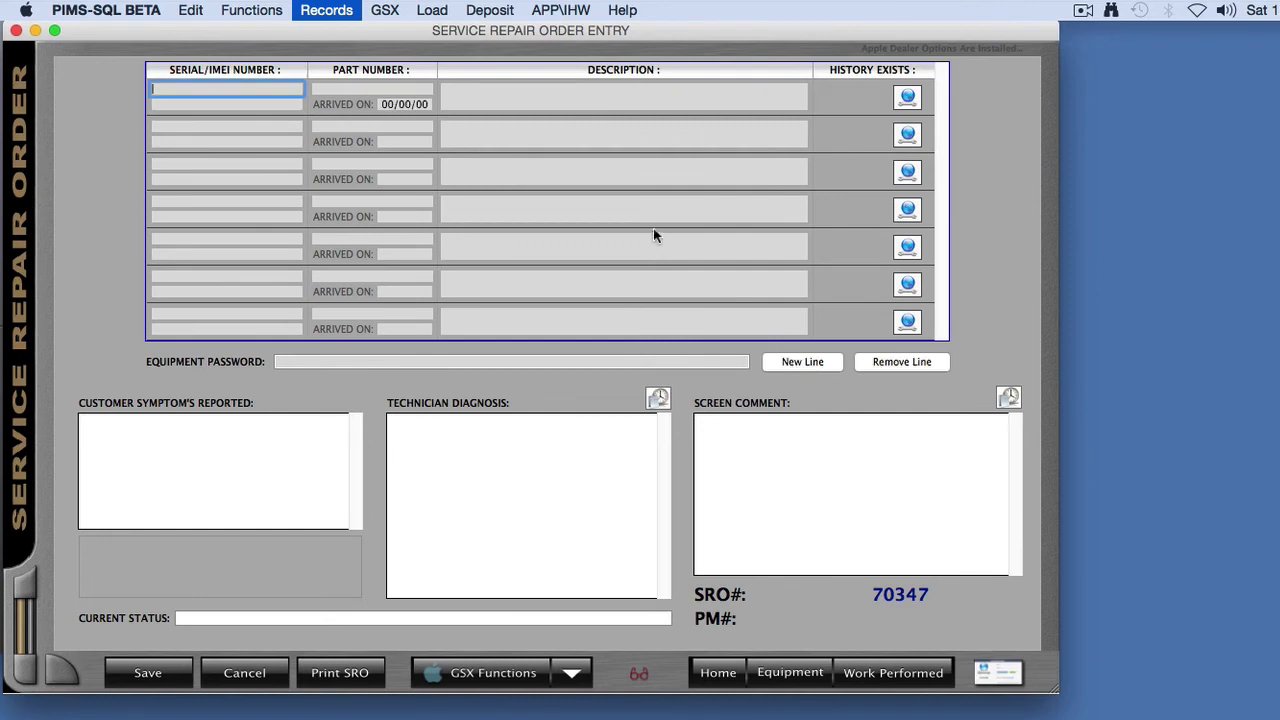
{"action": "type", "text": "F5KMH1RQF9VN"}
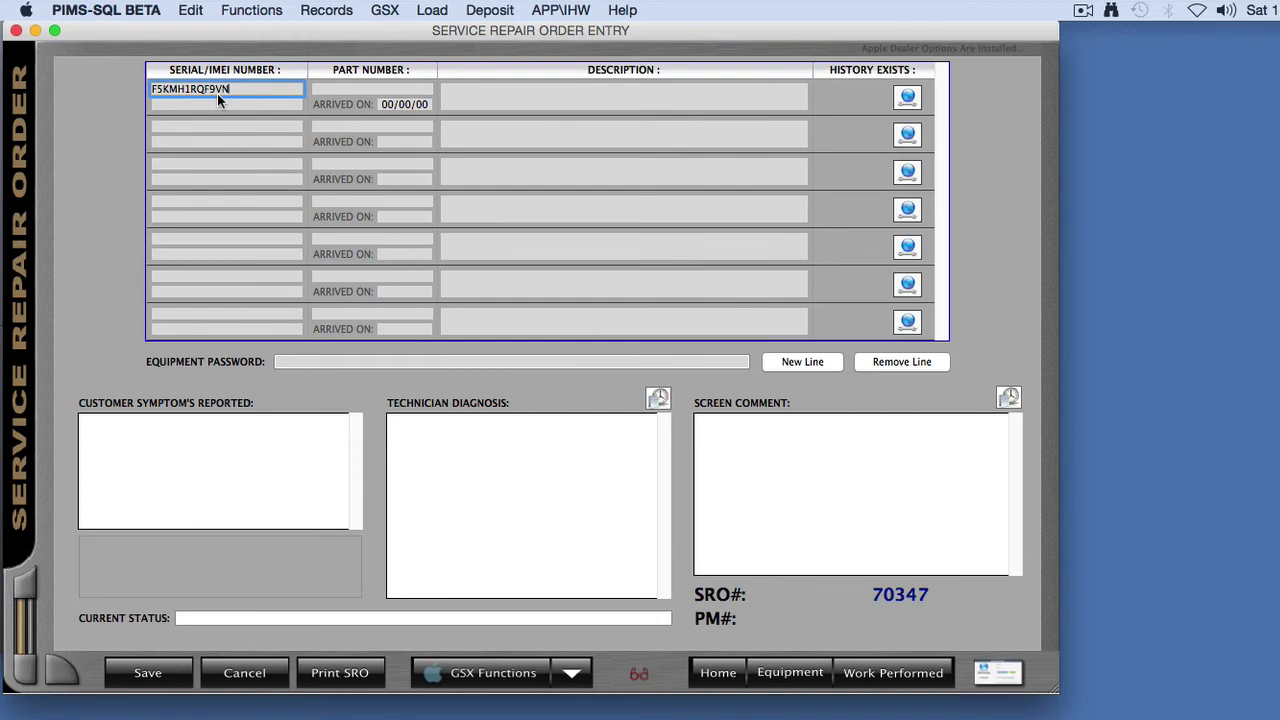
{"action": "key", "text": "Tab"}
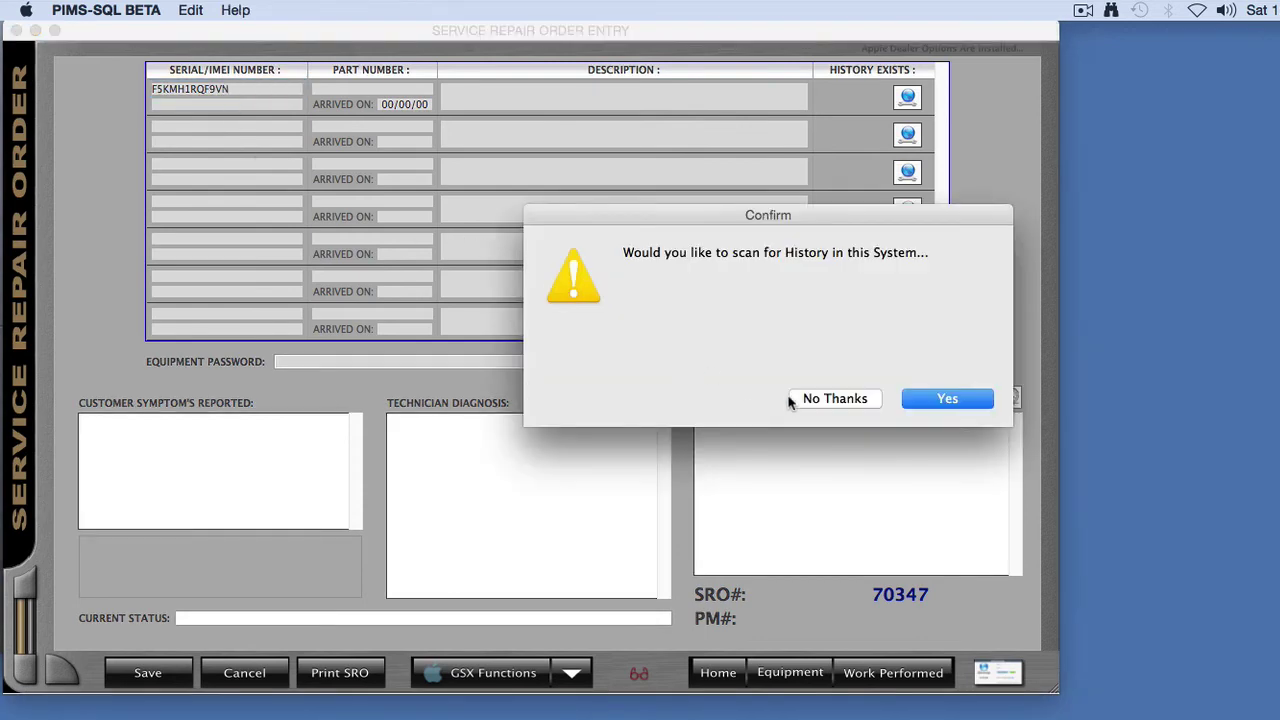
{"action": "left_click", "coordinate": [818, 400]}
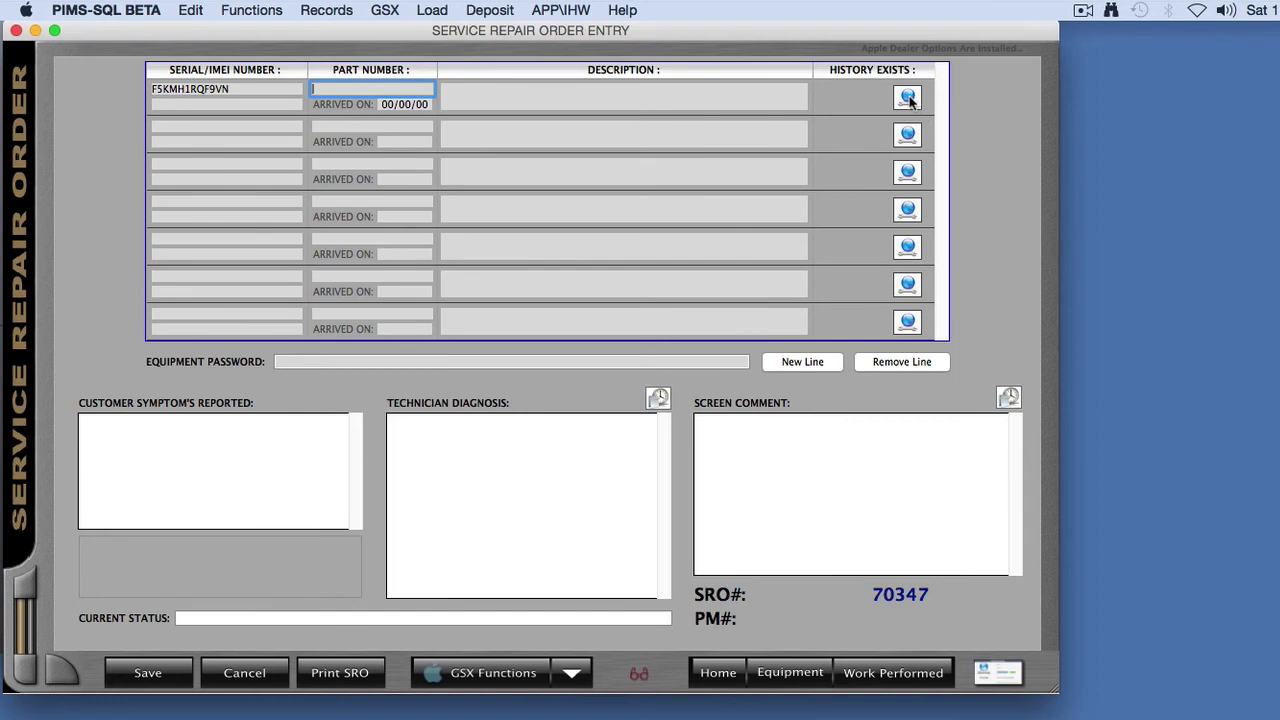
Look up the GSX warranty status of the equipment line's device, review its coverage details and dismiss the AppleCare alert
{"action": "left_click", "coordinate": [908, 97]}
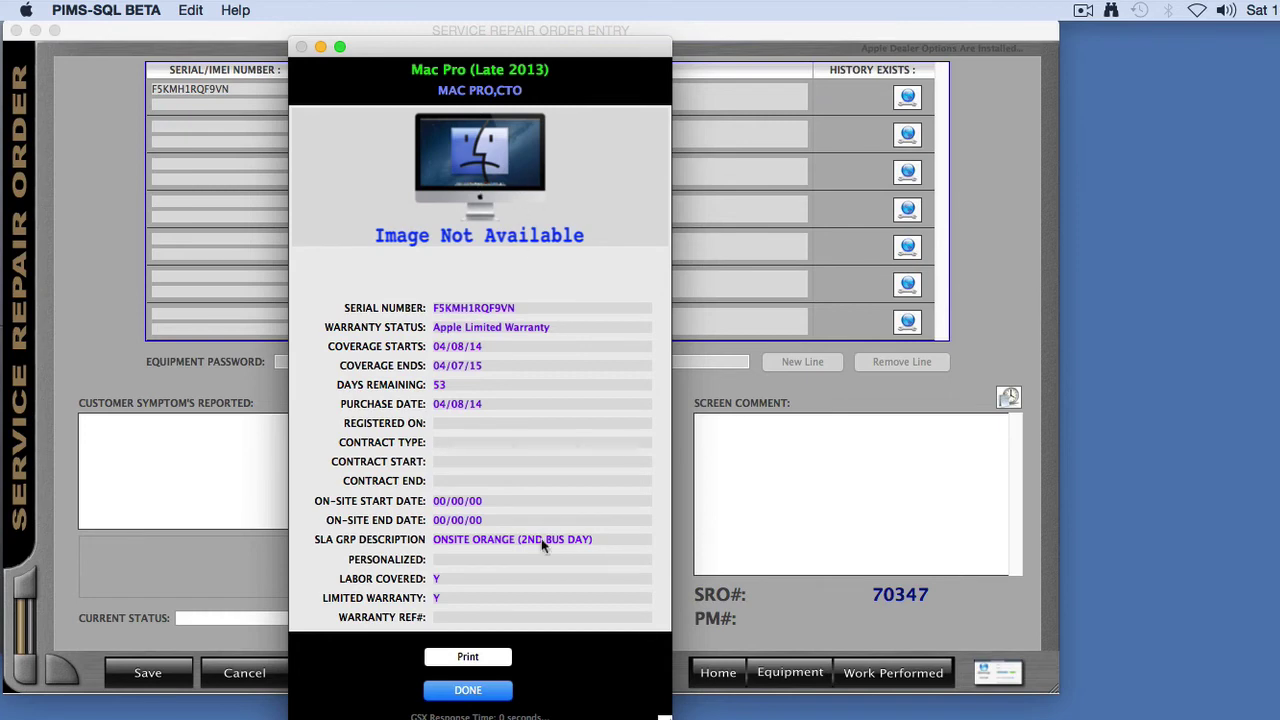
{"action": "left_click", "coordinate": [474, 691]}
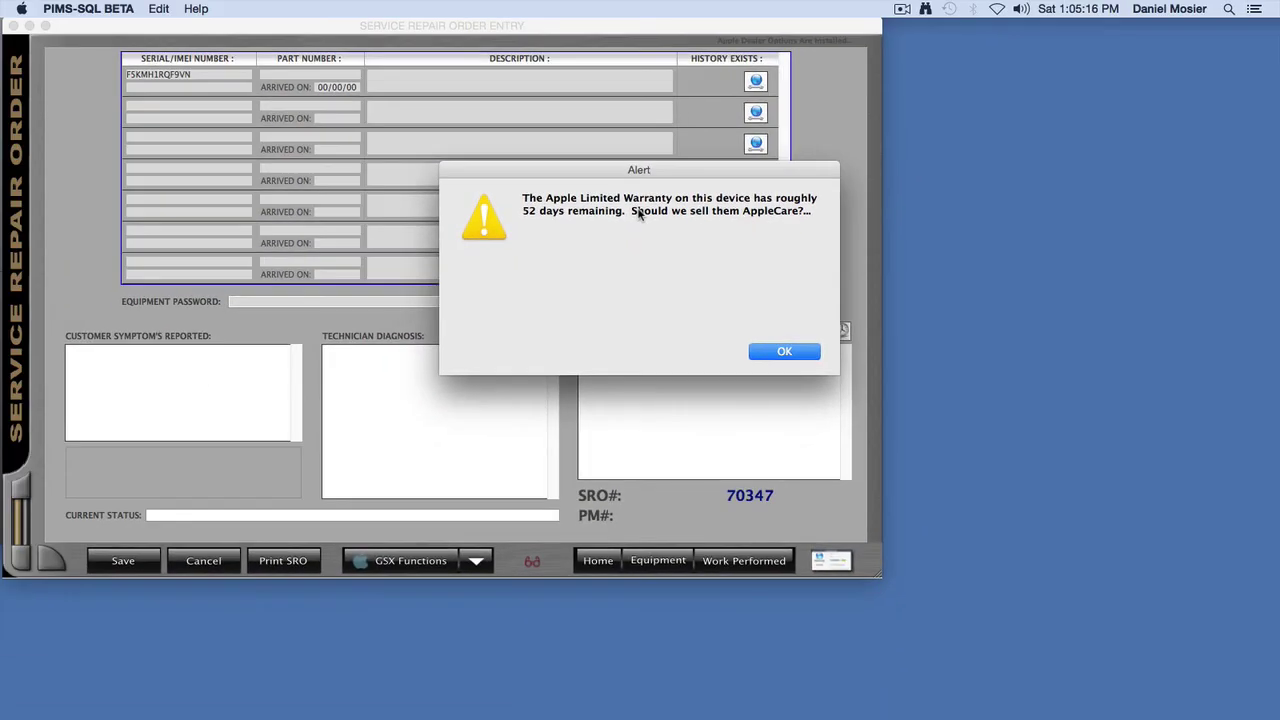
{"action": "left_click", "coordinate": [787, 351]}
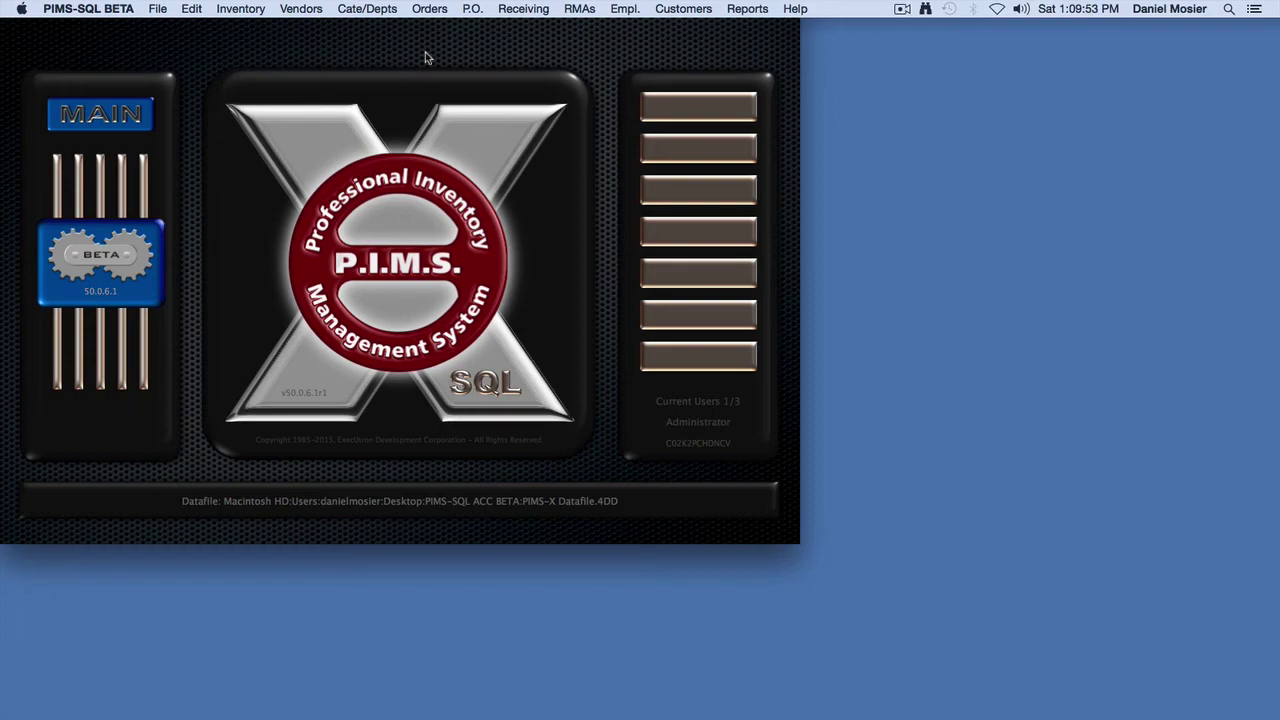
Start a new invoice order and load the customer by entering the customer code
{"action": "left_click", "coordinate": [427, 10]}
{"action": "left_click", "coordinate": [470, 28]}
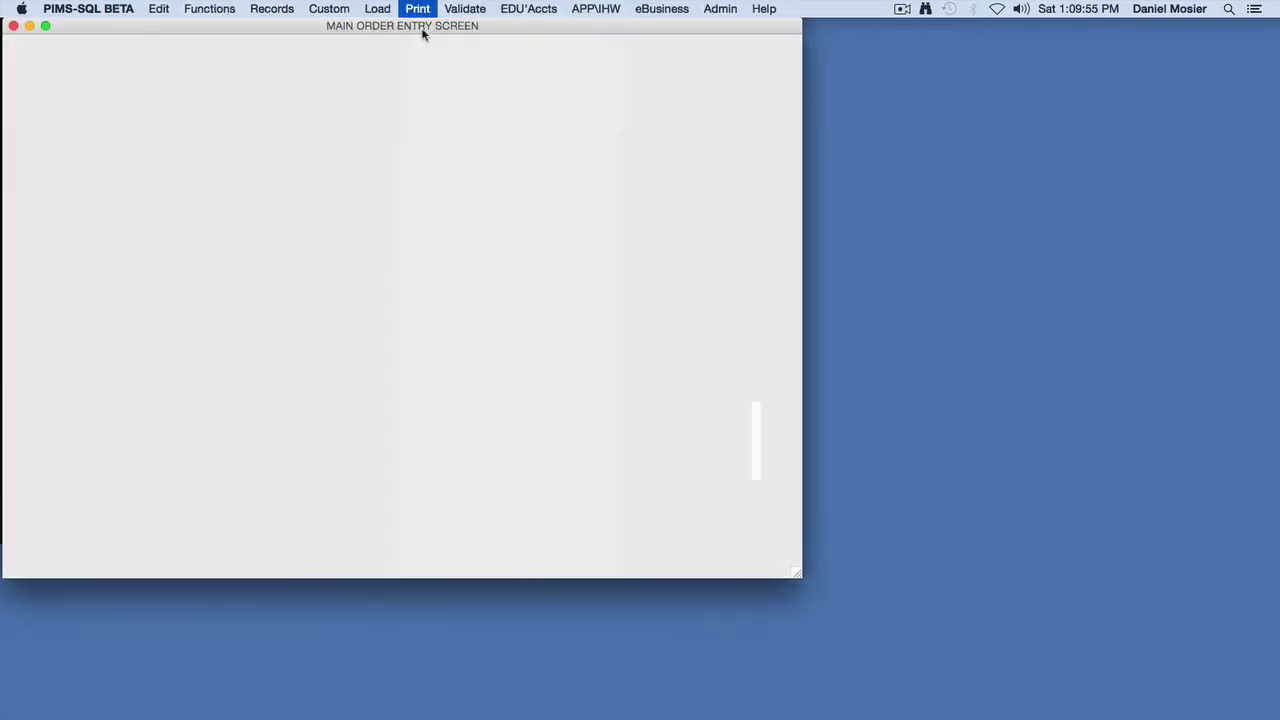
{"action": "type", "text": "EXEC"}
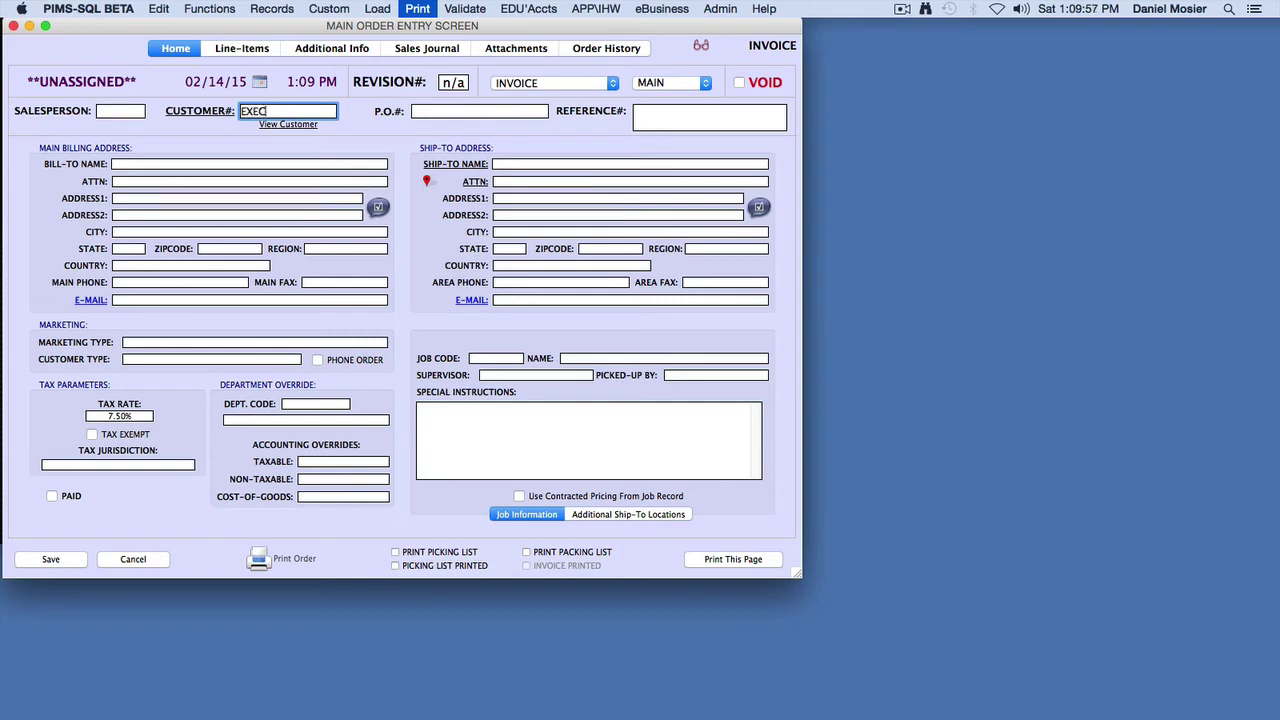
{"action": "key", "text": "Tab"}
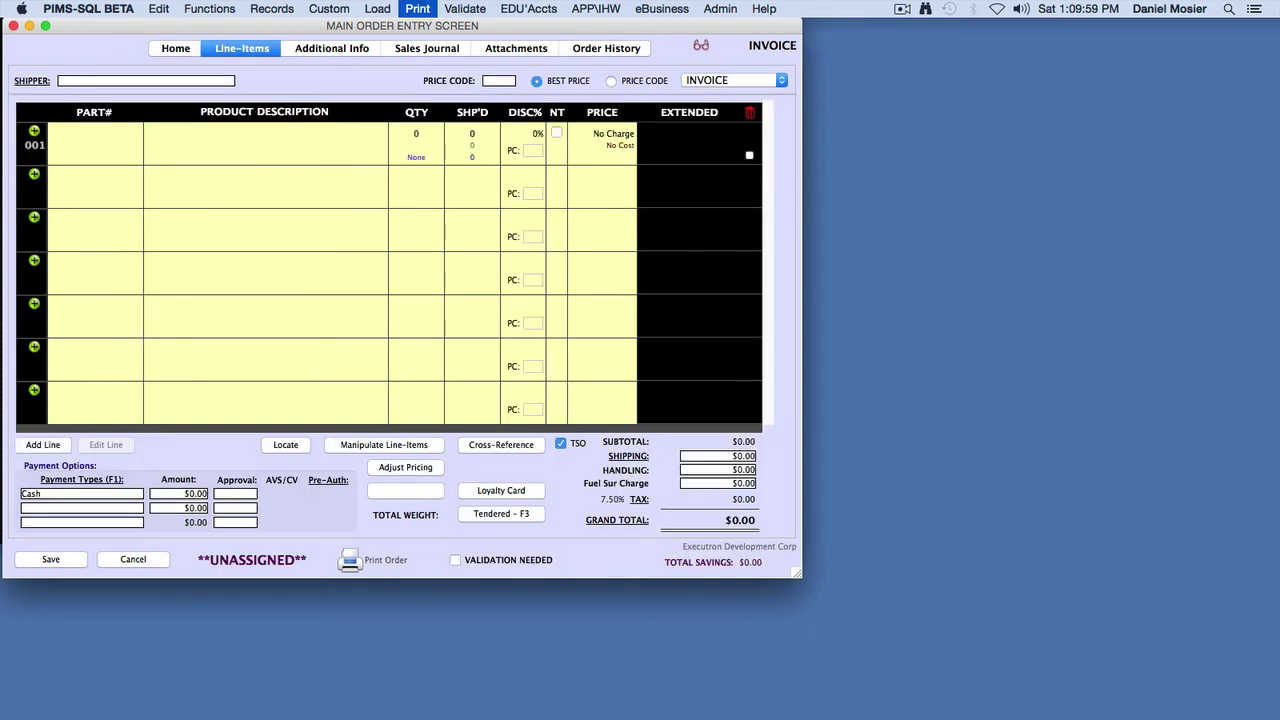
{"action": "type", "text": "IPAD"}
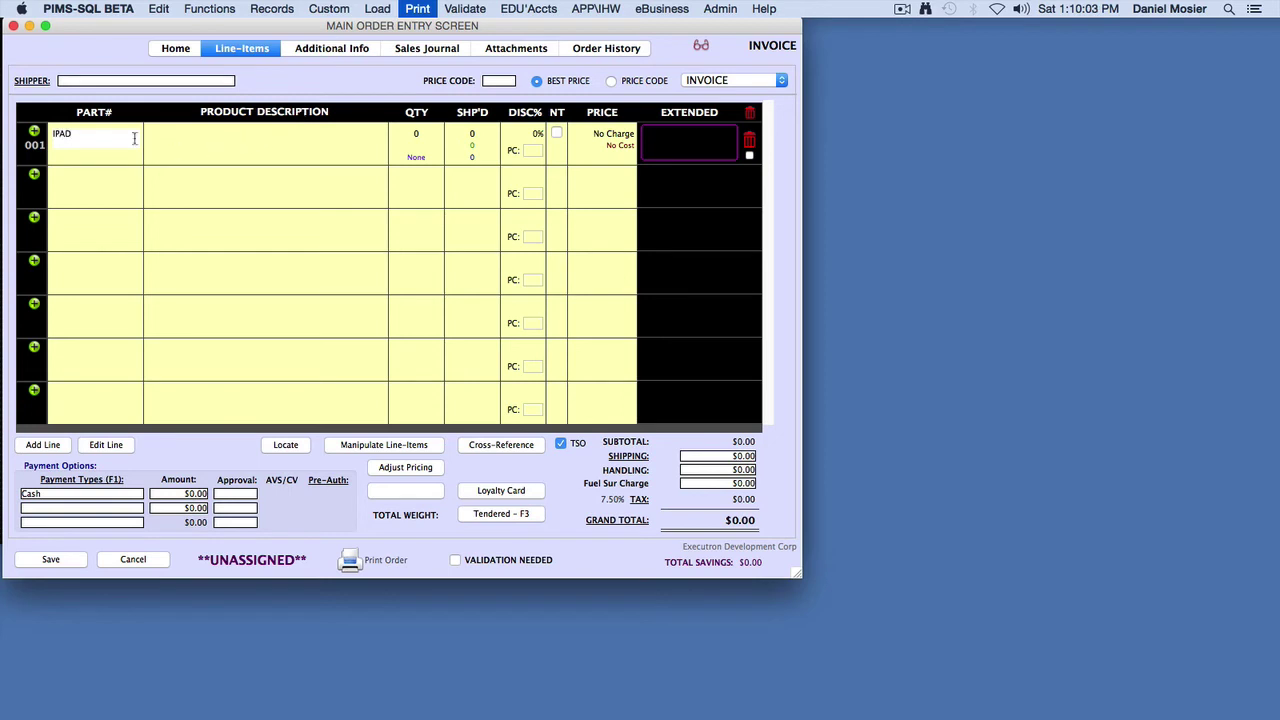
{"action": "key", "text": "BackSpace"}
{"action": "key", "text": "BackSpace"}
{"action": "key", "text": "BackSpace"}
{"action": "key", "text": "BackSpace"}
Search products by the description IPAD and add the iPad Air 2 WI-FI 16GB Space Gray with serial number DKWM1411F184 to line 001
{"action": "key", "text": "Tab"}
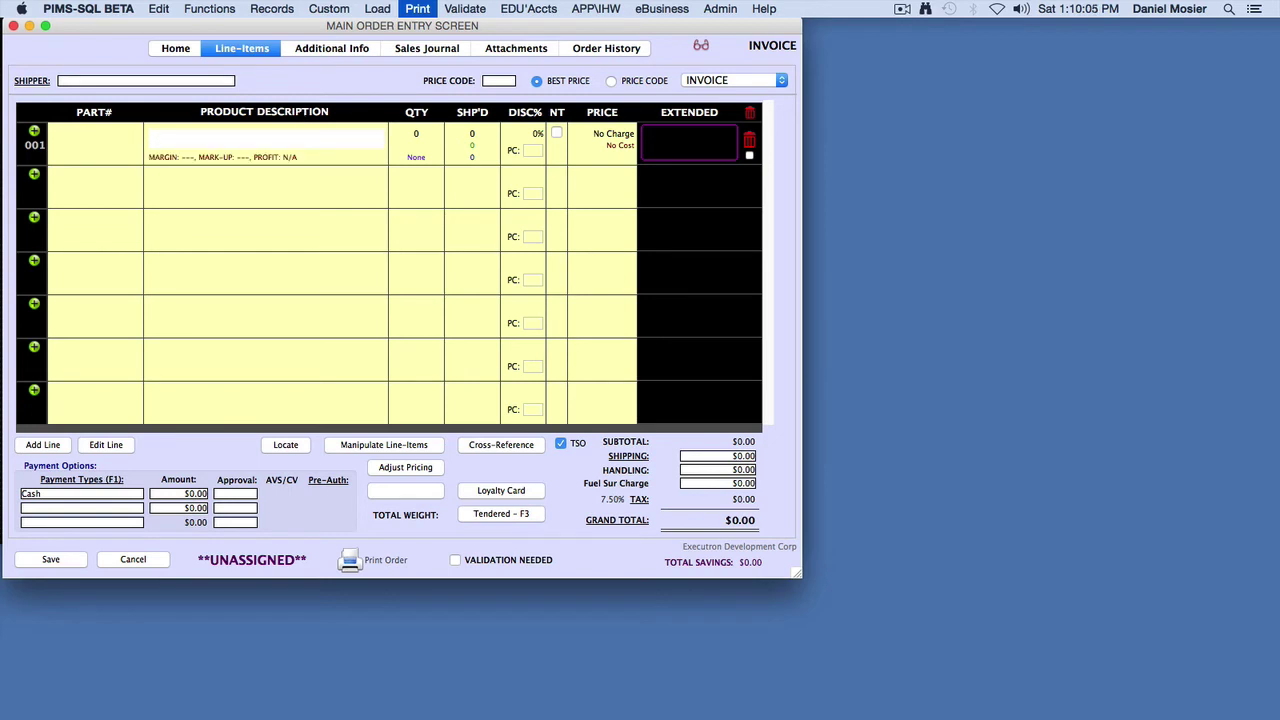
{"action": "type", "text": "IPAD"}
{"action": "key", "text": "Tab"}
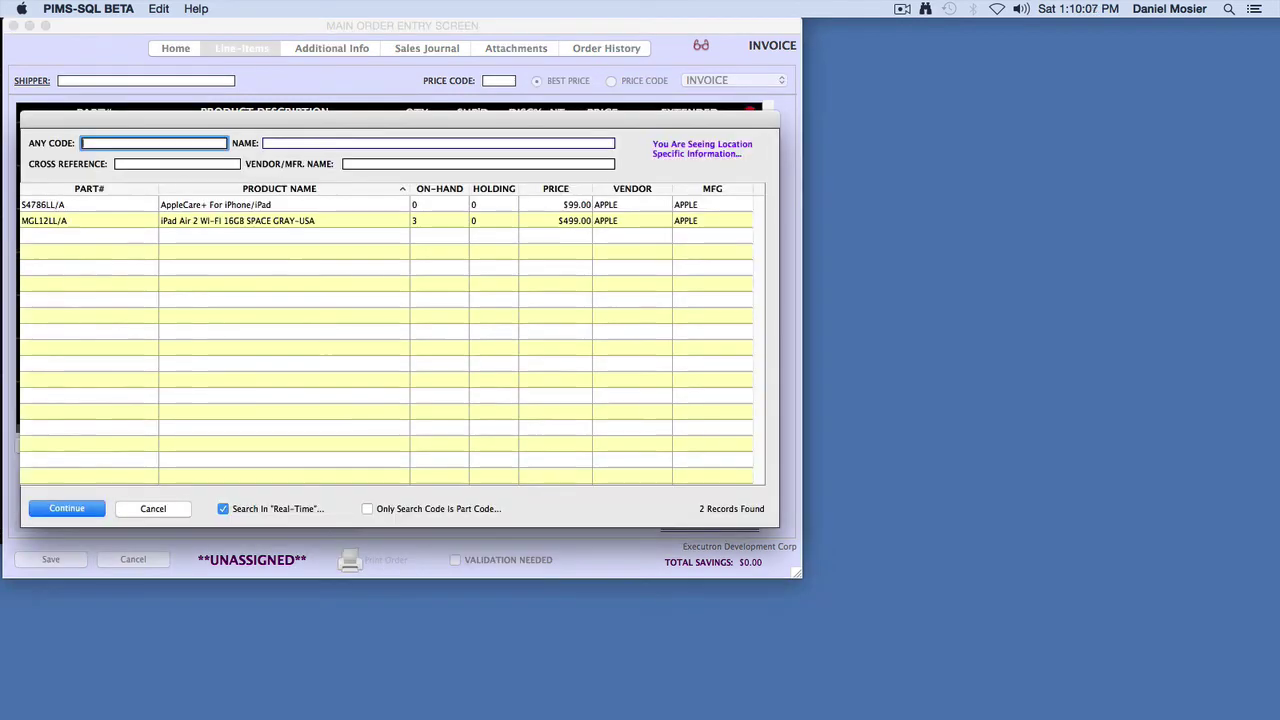
{"action": "double_click", "coordinate": [245, 220]}
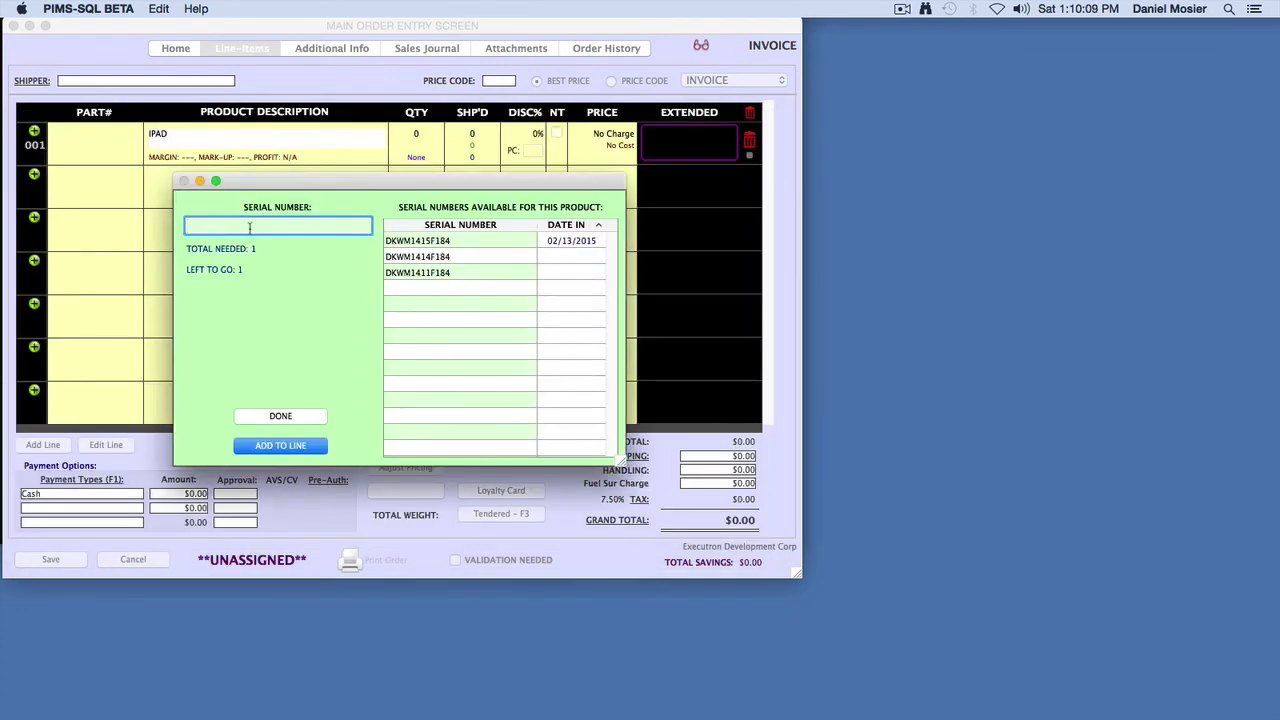
{"action": "double_click", "coordinate": [418, 275]}
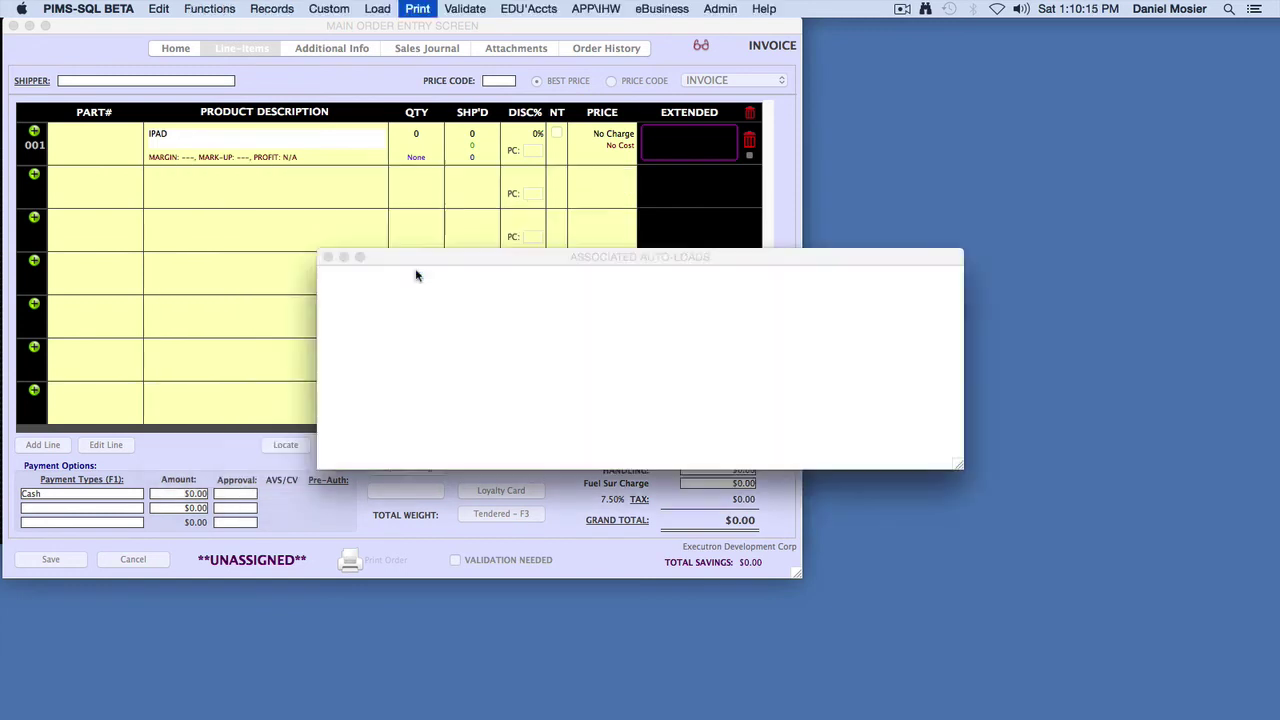
Add the associated AppleCare+ For iPhone/iPad product to the order and link it to hardware serial DKWM1411F184
{"action": "left_click", "coordinate": [467, 300]}
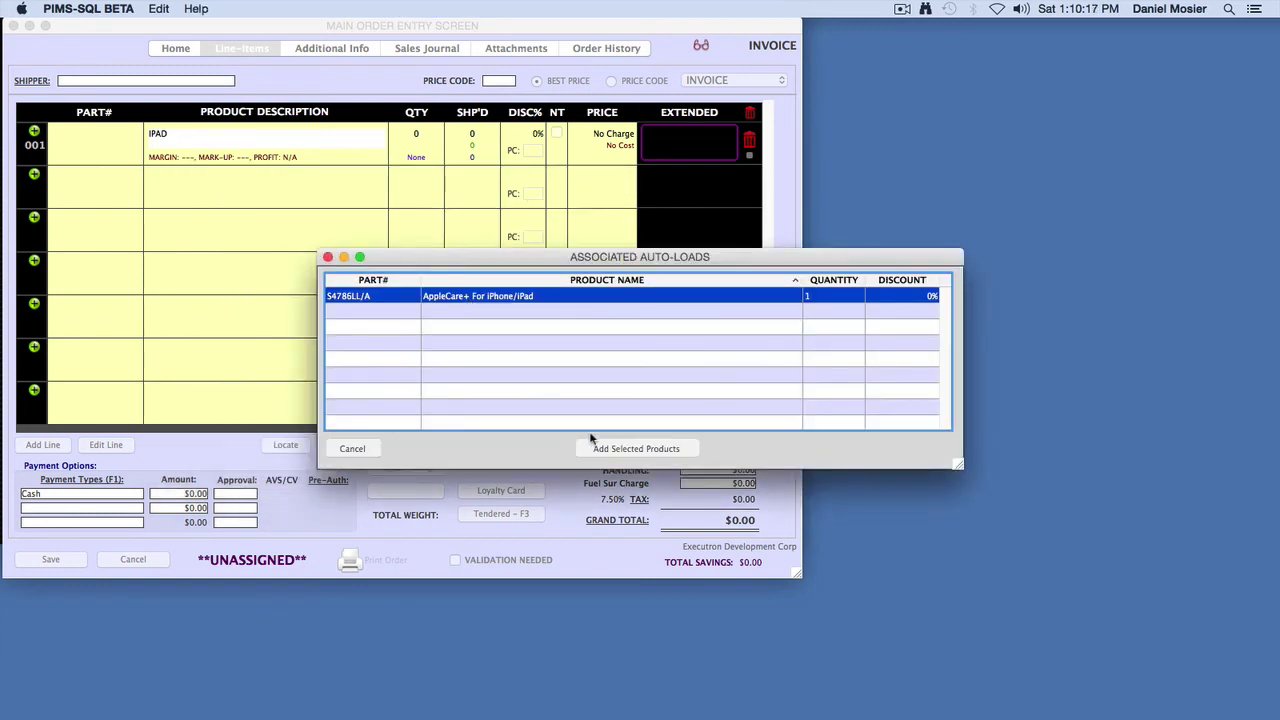
{"action": "left_click", "coordinate": [643, 451]}
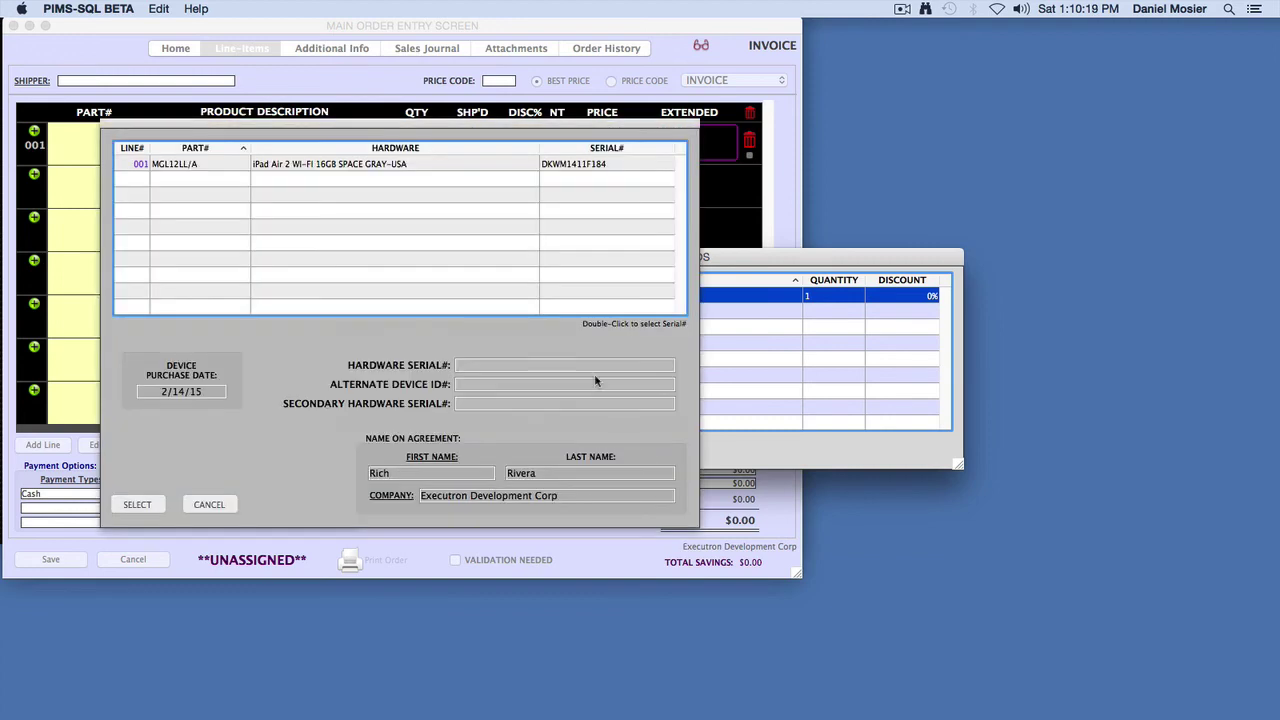
{"action": "left_click", "coordinate": [580, 166]}
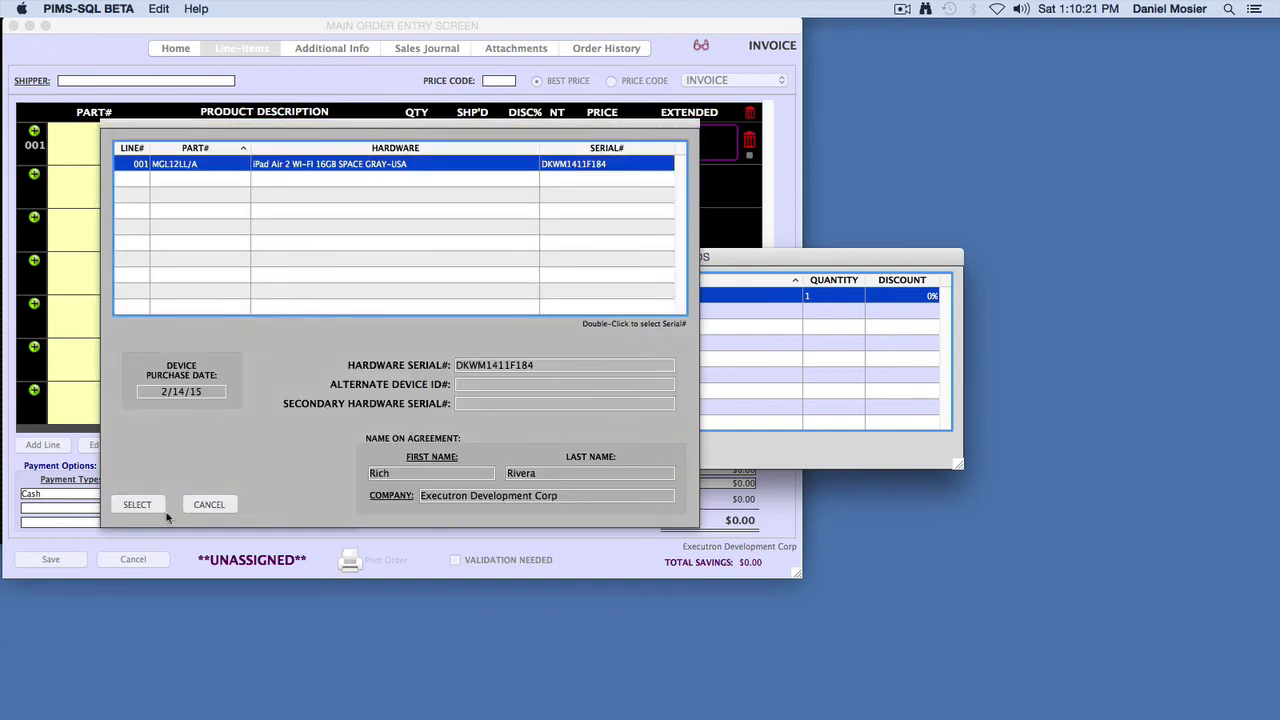
{"action": "left_click", "coordinate": [128, 508]}
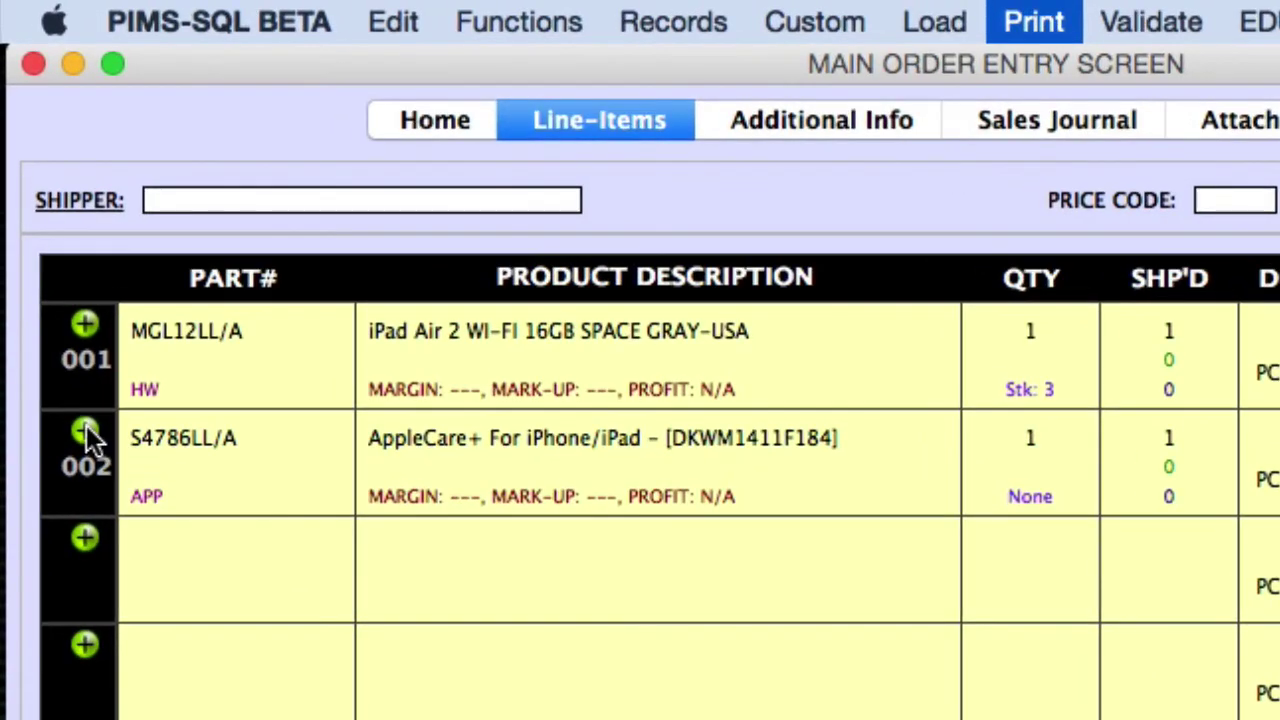
Open the expanded details of the AppleCare+ line 002 and bring up its APP/IHW information
{"action": "left_click", "coordinate": [34, 175]}
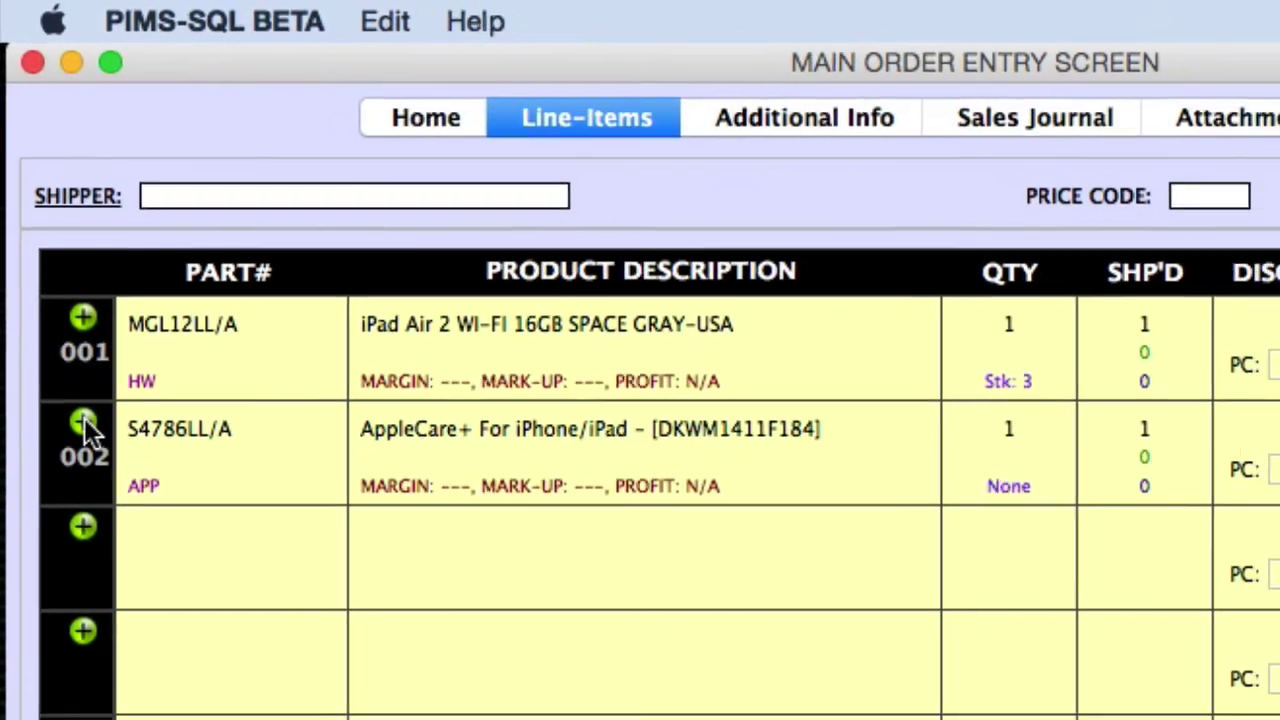
{"action": "left_click", "coordinate": [84, 426]}
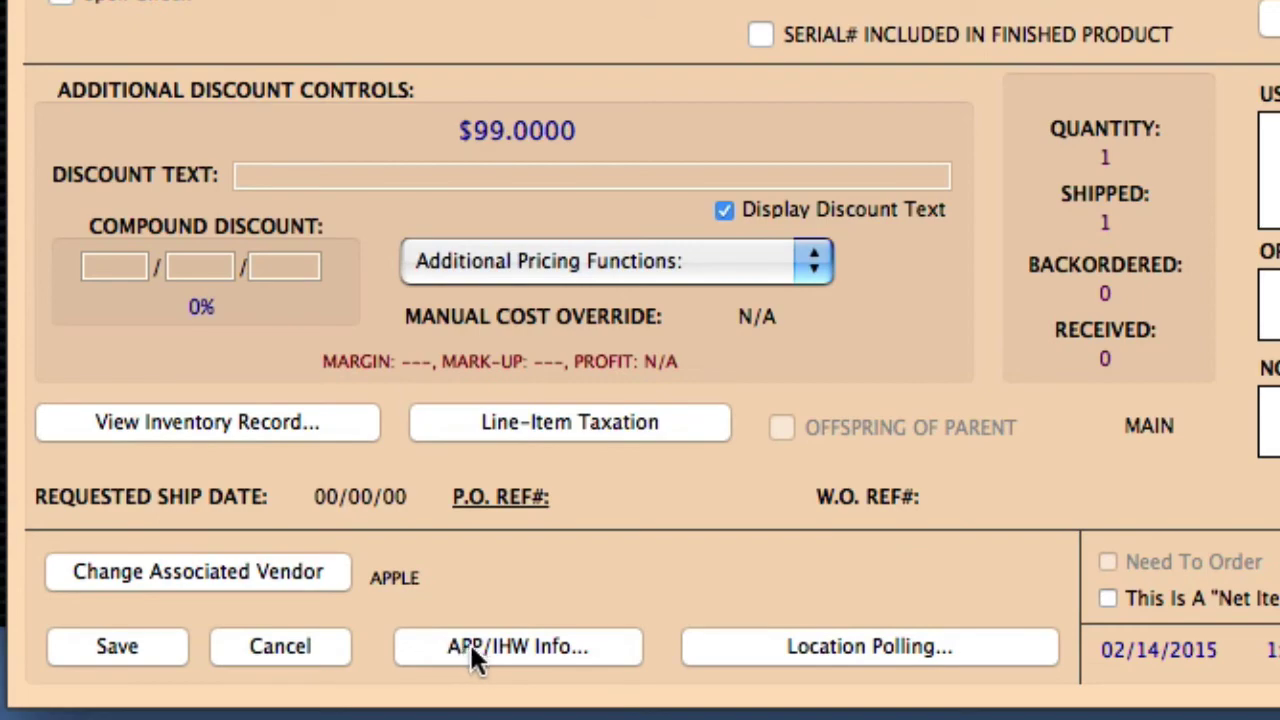
{"action": "left_click", "coordinate": [471, 646]}
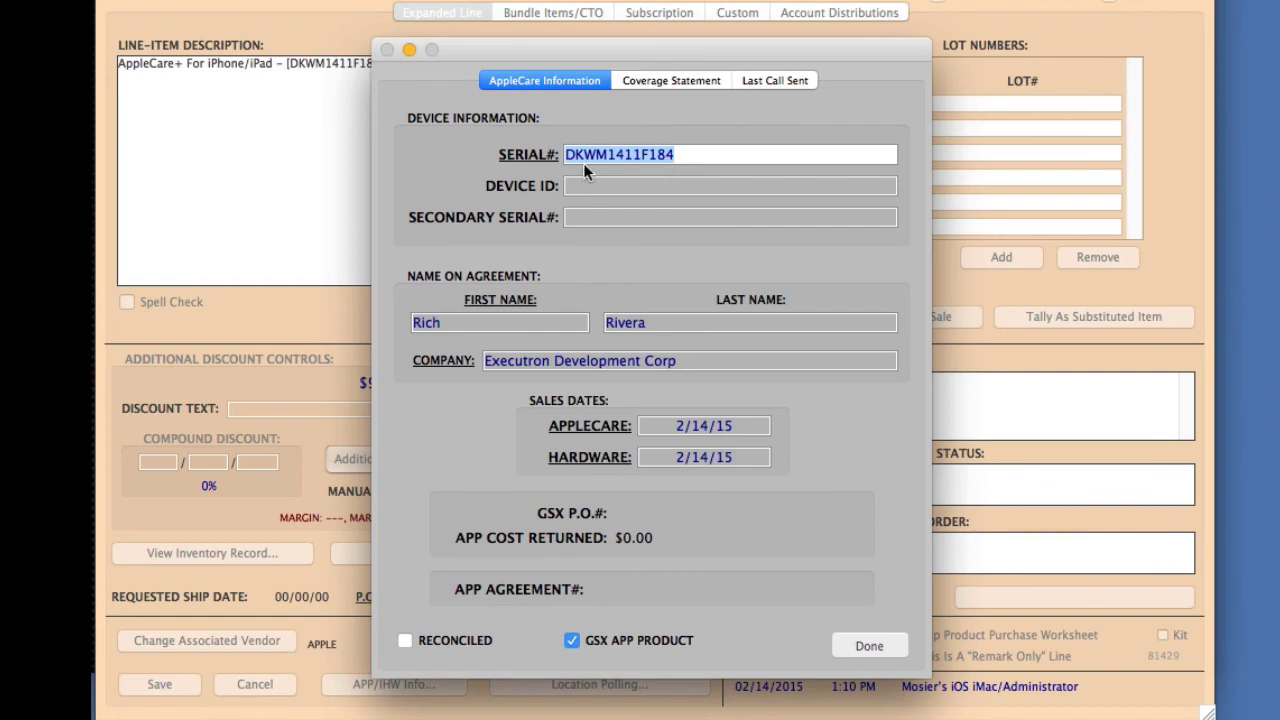
View the hardware serial selection for the AppleCare agreement, cancel it, and look over the device ID and secondary serial fields
{"action": "left_click", "coordinate": [521, 155]}
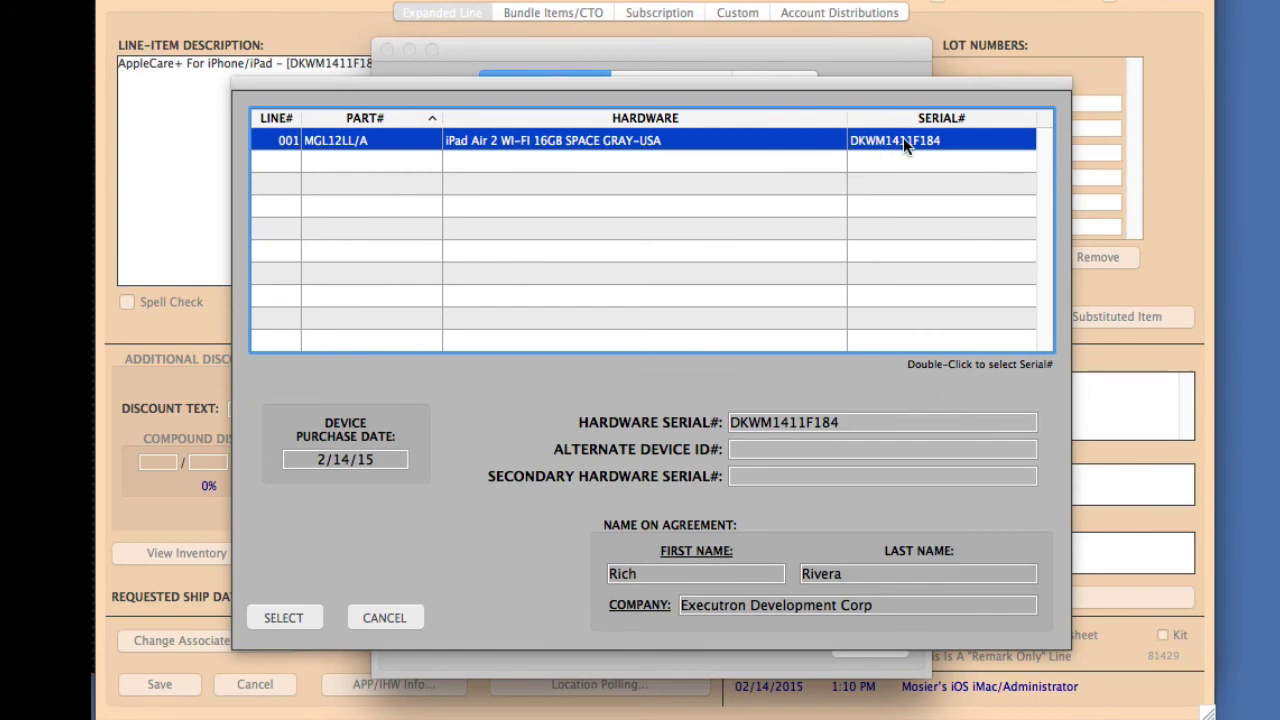
{"action": "left_click", "coordinate": [856, 423]}
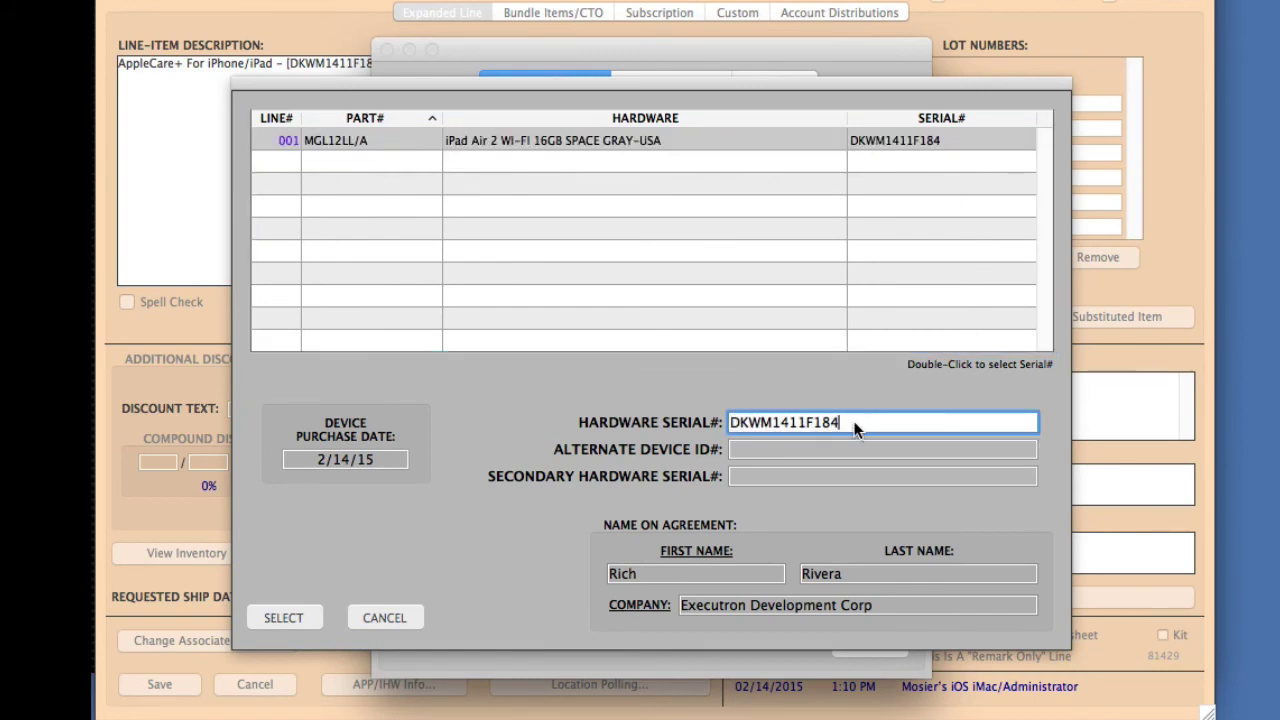
{"action": "left_click_drag", "start_coordinate": [857, 422], "coordinate": [716, 421]}
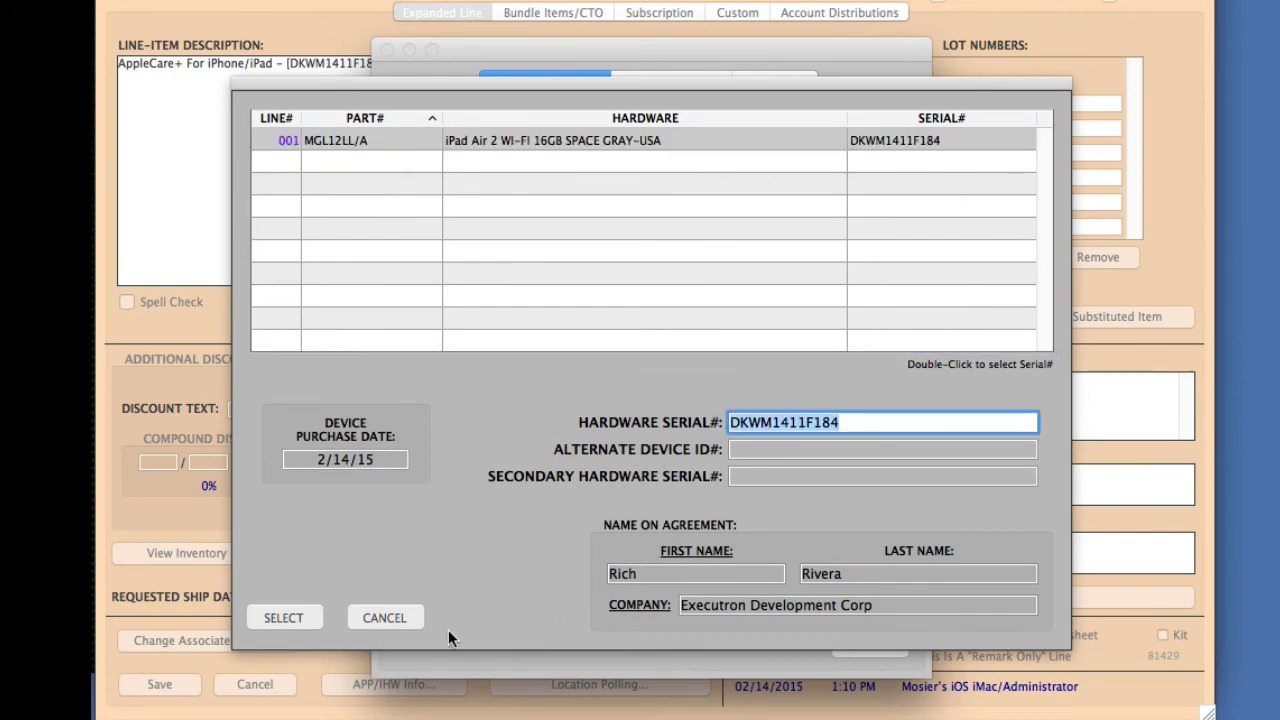
{"action": "left_click", "coordinate": [392, 616]}
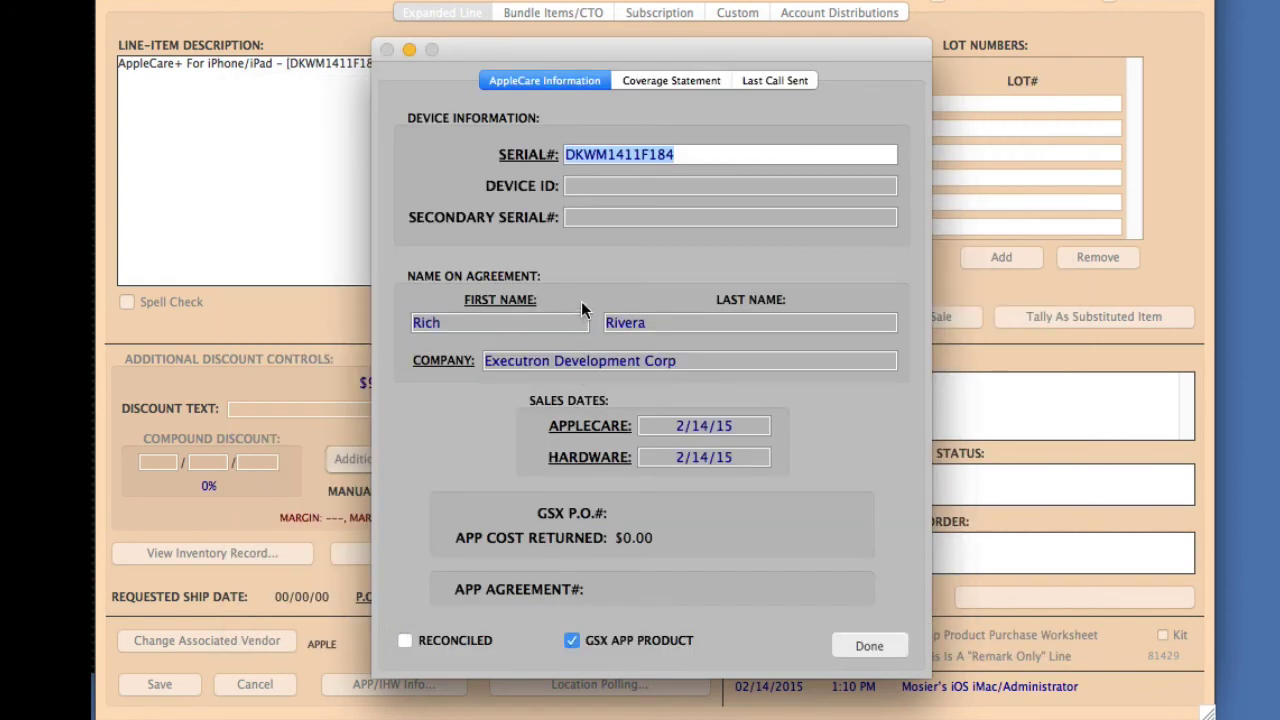
{"action": "left_click", "coordinate": [597, 189]}
{"action": "left_click", "coordinate": [597, 219]}
{"action": "left_click", "coordinate": [597, 186]}
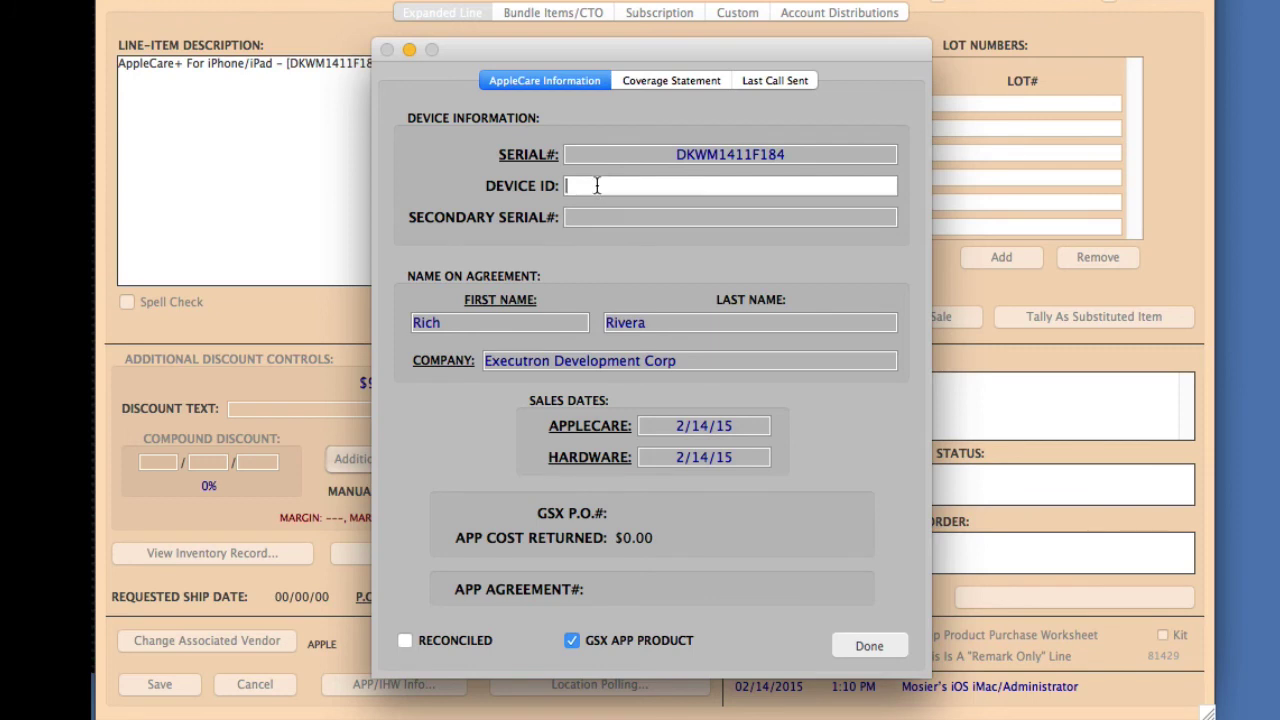
{"action": "left_click", "coordinate": [604, 154]}
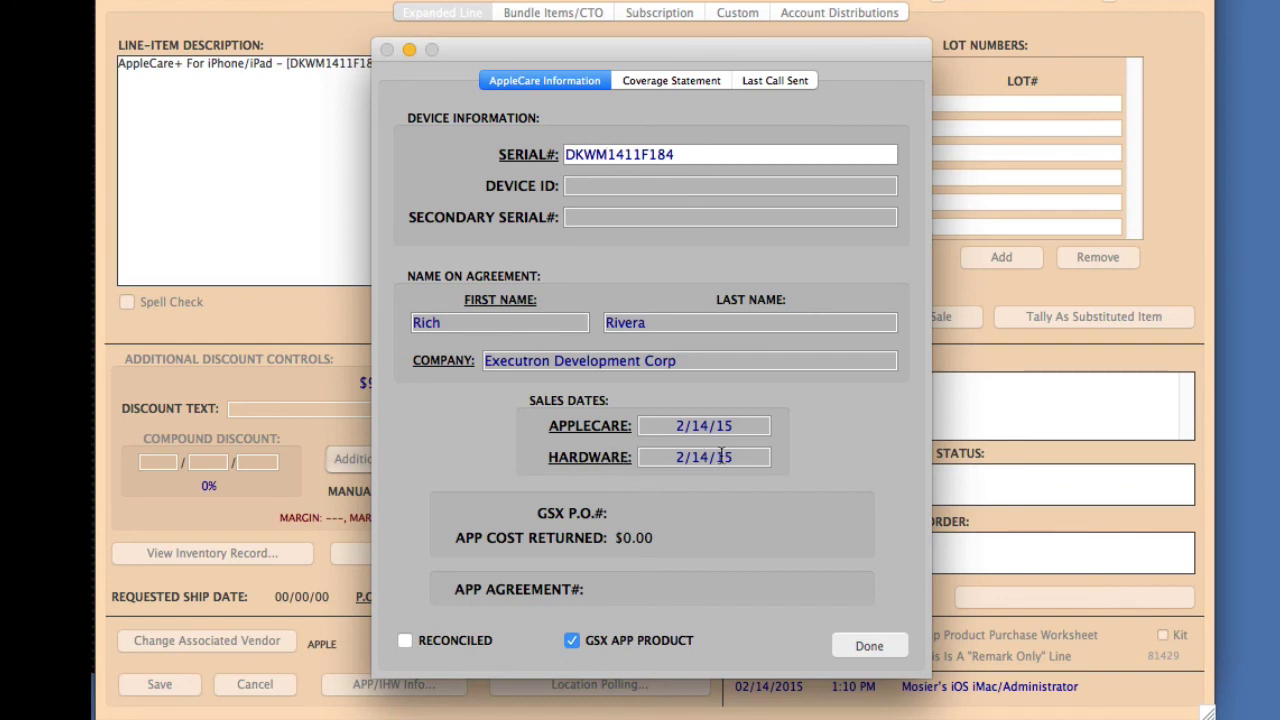
View the date selection for the AppleCare sales date and cancel it
{"action": "left_click", "coordinate": [587, 428]}
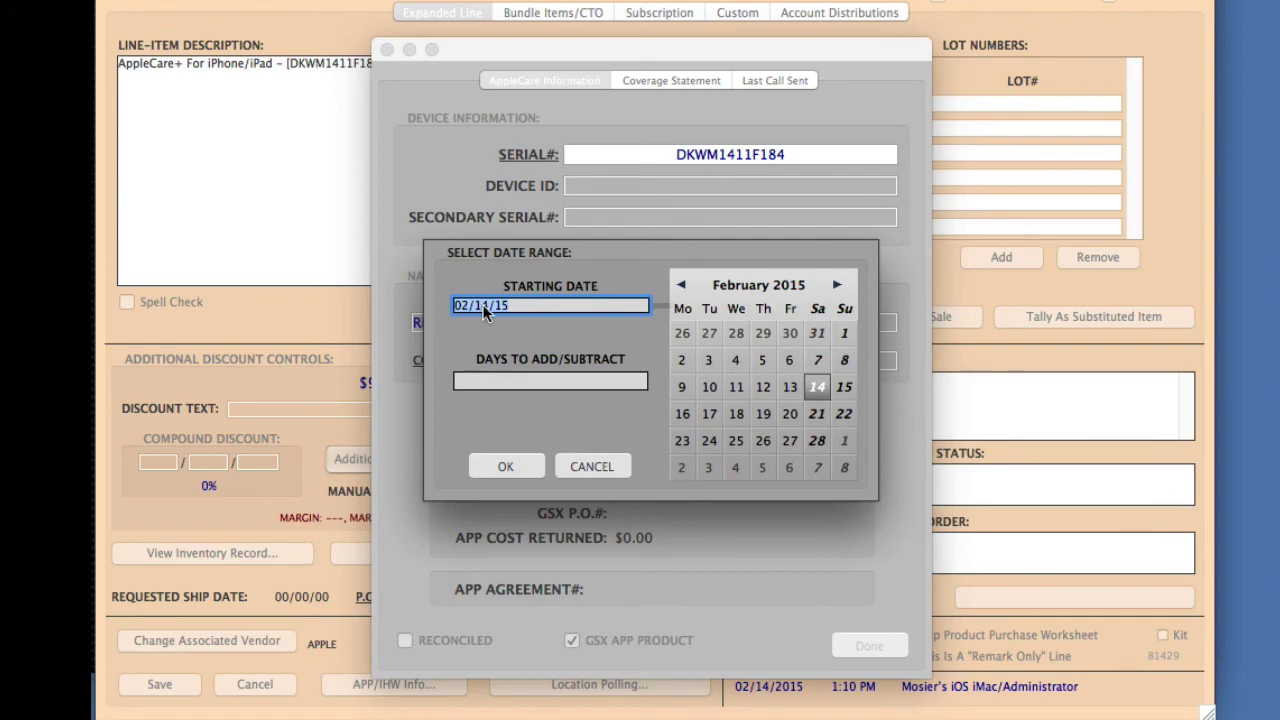
{"action": "left_click", "coordinate": [600, 467]}
{"action": "left_click", "coordinate": [588, 455]}
{"action": "left_click", "coordinate": [592, 467]}
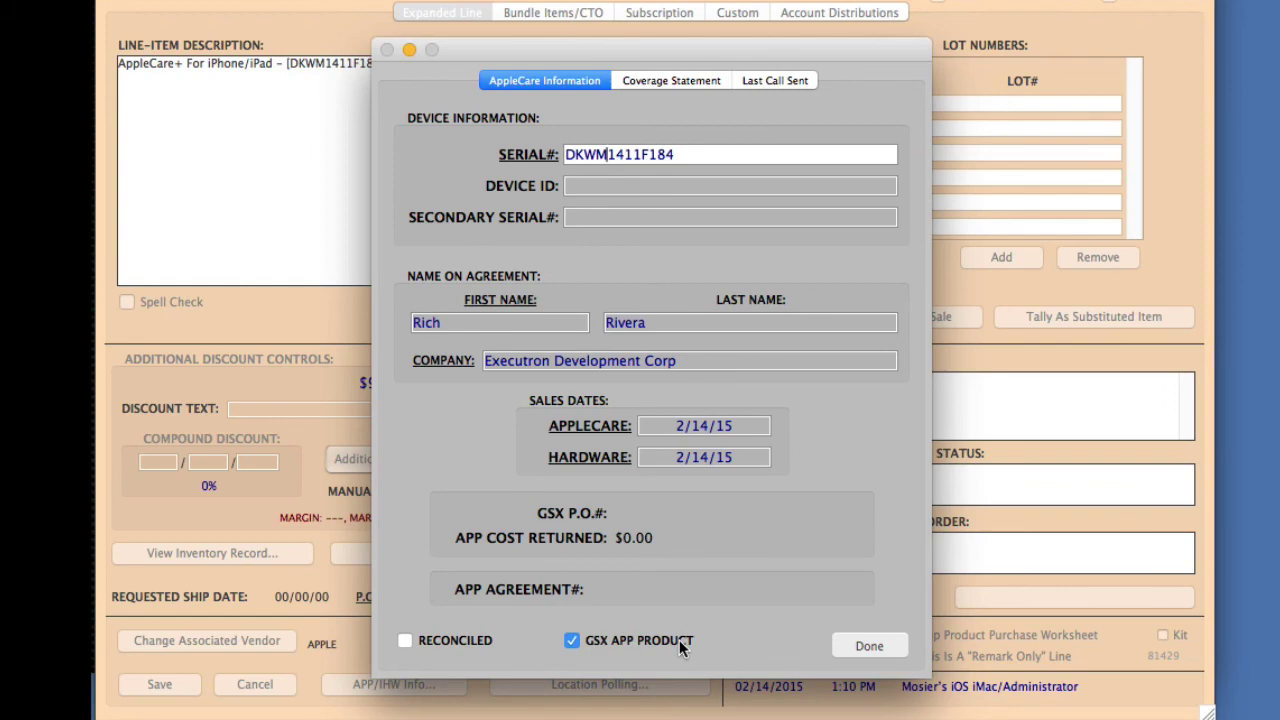
Toggle the GSX APP Product option and view the AppleCare line's coverage statement and last call sent to the ACC server
{"action": "left_click", "coordinate": [568, 640]}
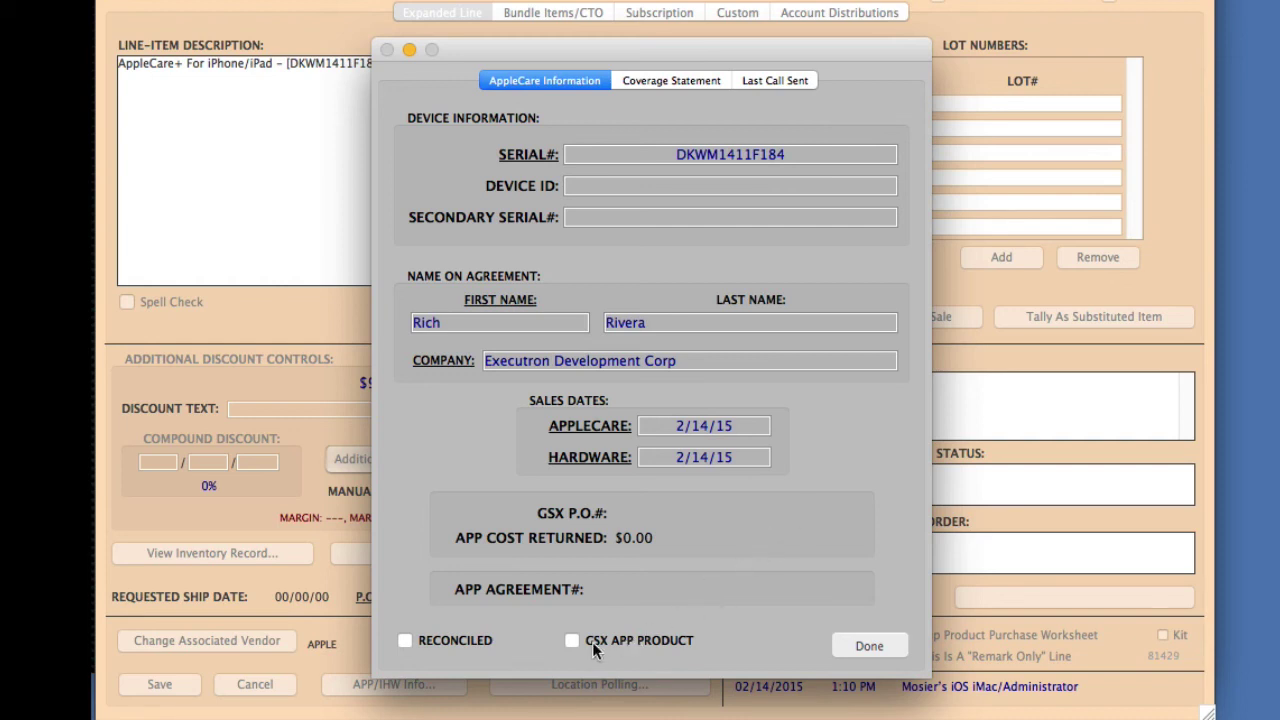
{"action": "left_click", "coordinate": [666, 641]}
{"action": "left_click", "coordinate": [670, 84]}
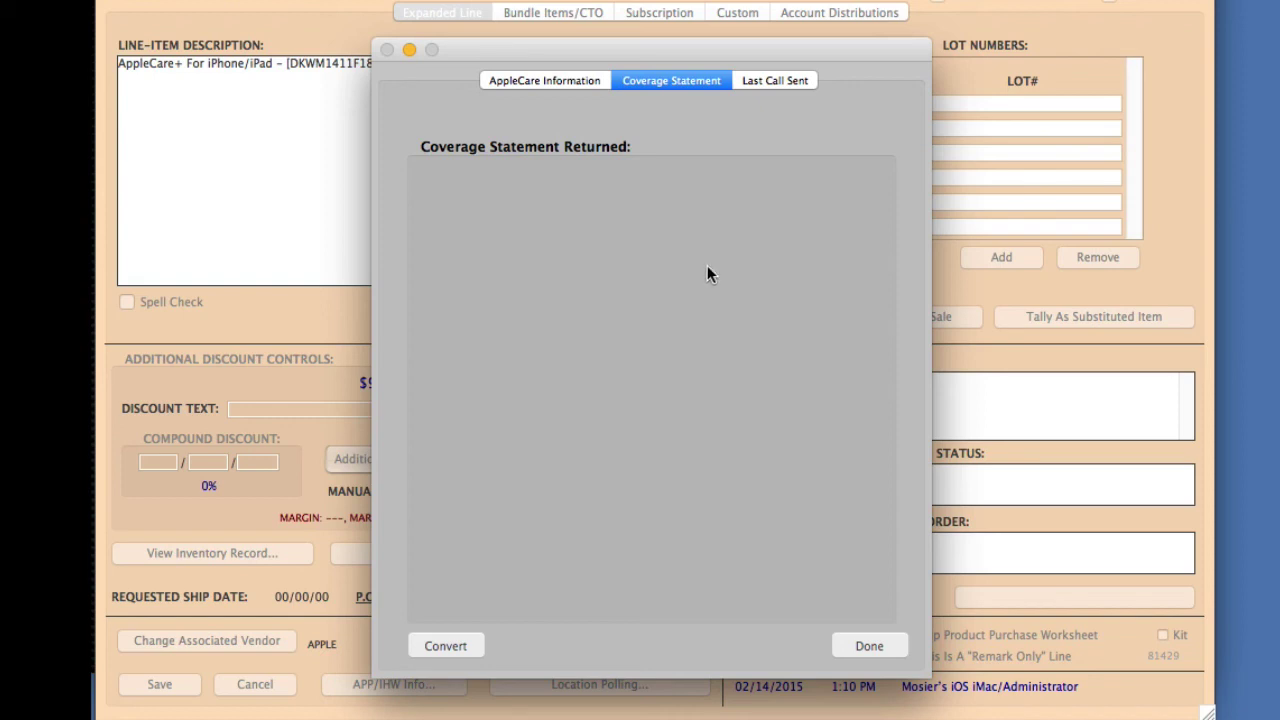
{"action": "left_click", "coordinate": [770, 86]}
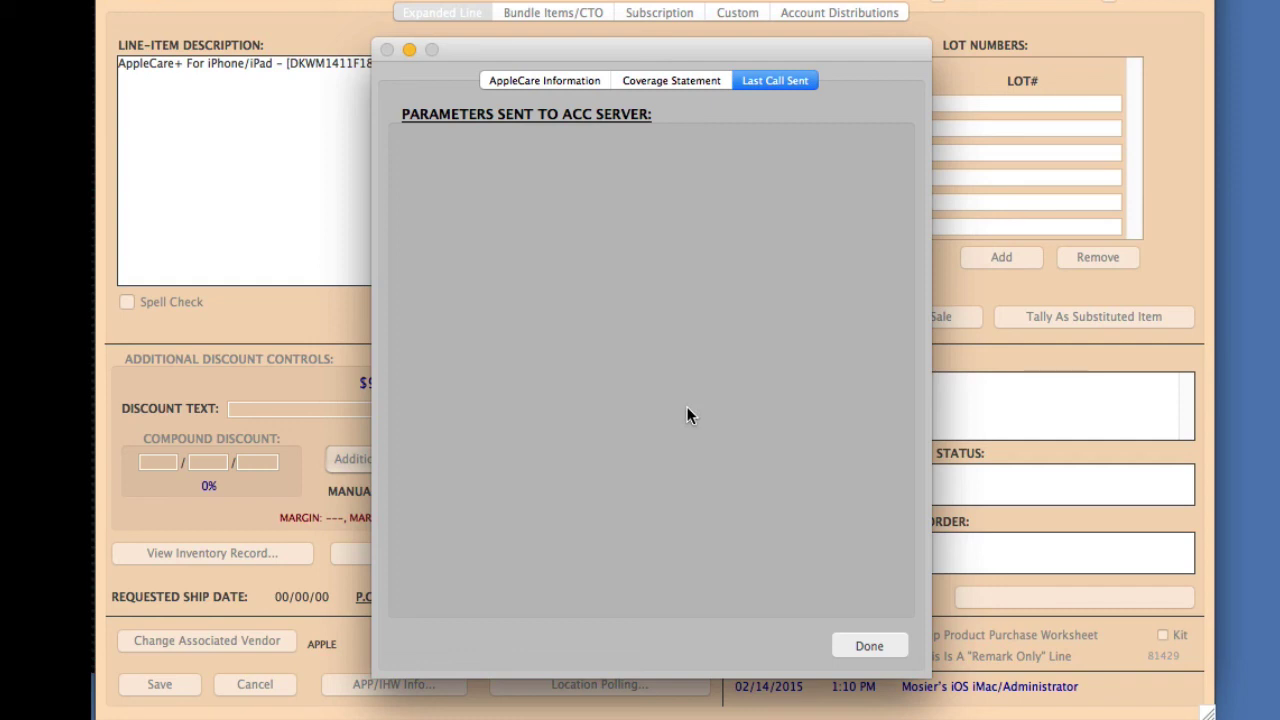
Close the AppleCare line's information and expanded details, and cancel the unsaved iPad invoice
{"action": "left_click", "coordinate": [868, 645]}
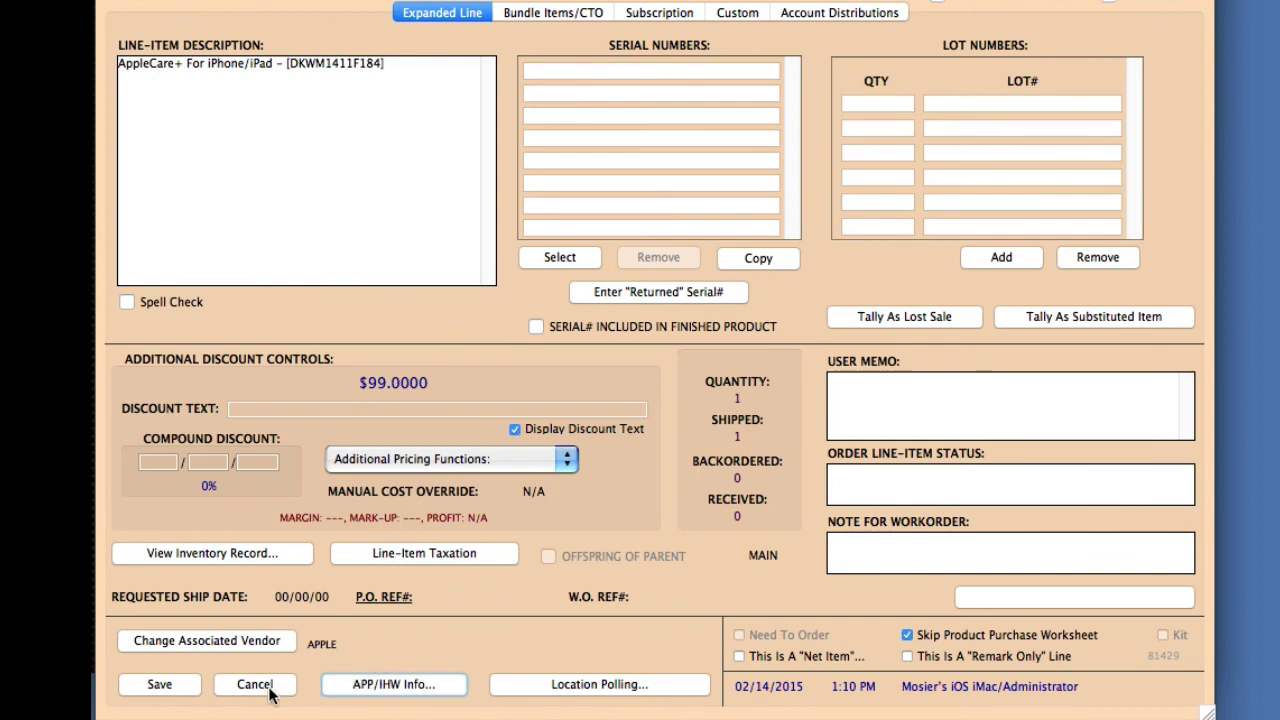
{"action": "left_click", "coordinate": [188, 688]}
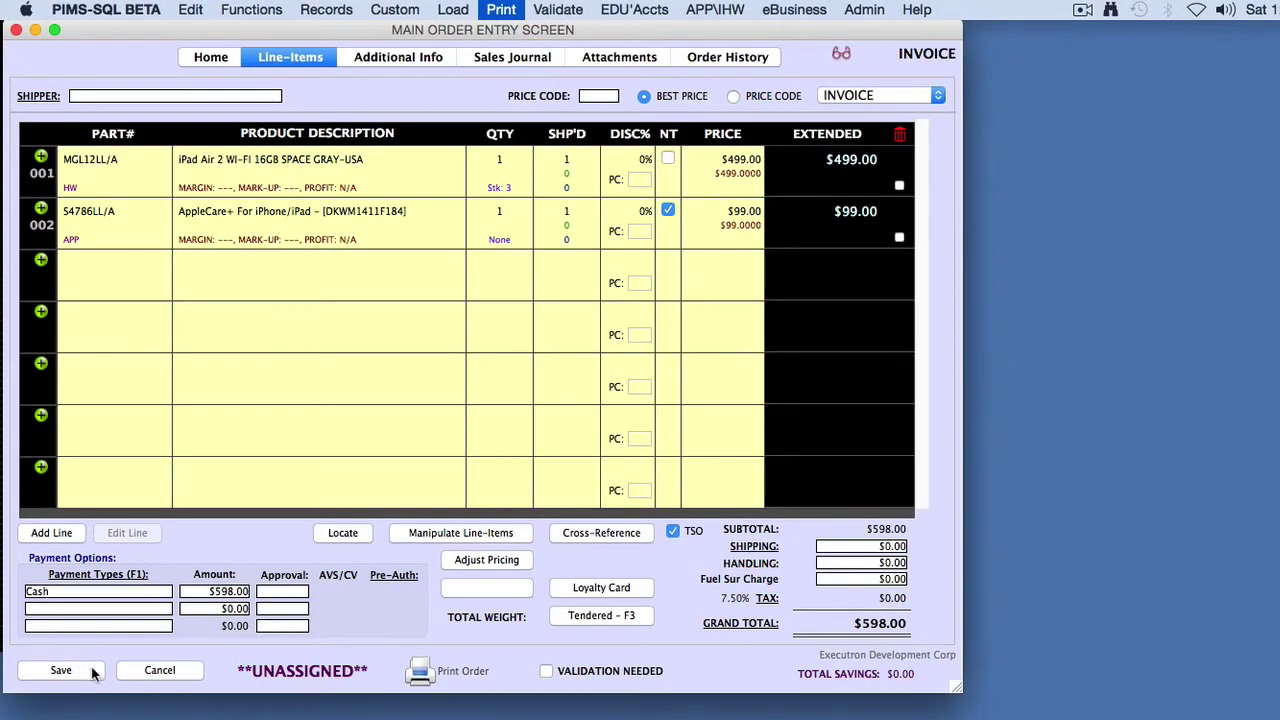
{"action": "left_click", "coordinate": [172, 672]}
List all orders and open the line items of the 02/13/15 invoice totalling $2,467.00
{"action": "left_click", "coordinate": [494, 9]}
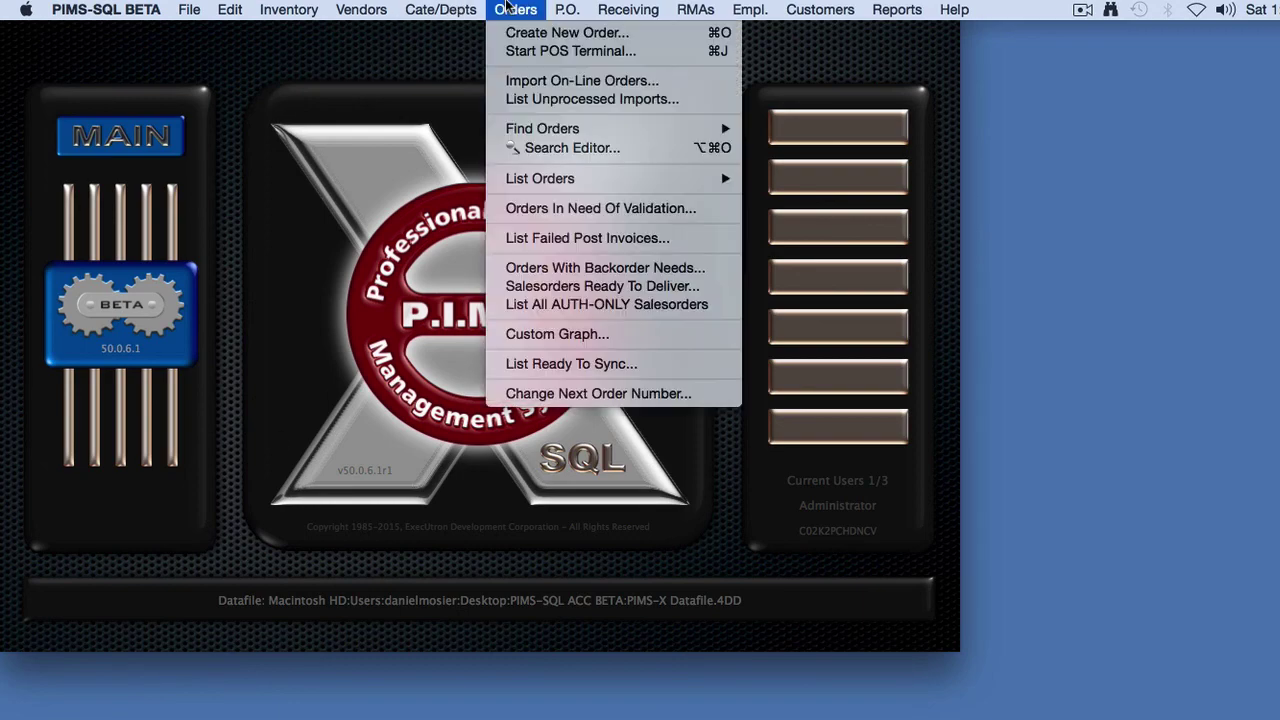
{"action": "mouse_move", "coordinate": [695, 185]}
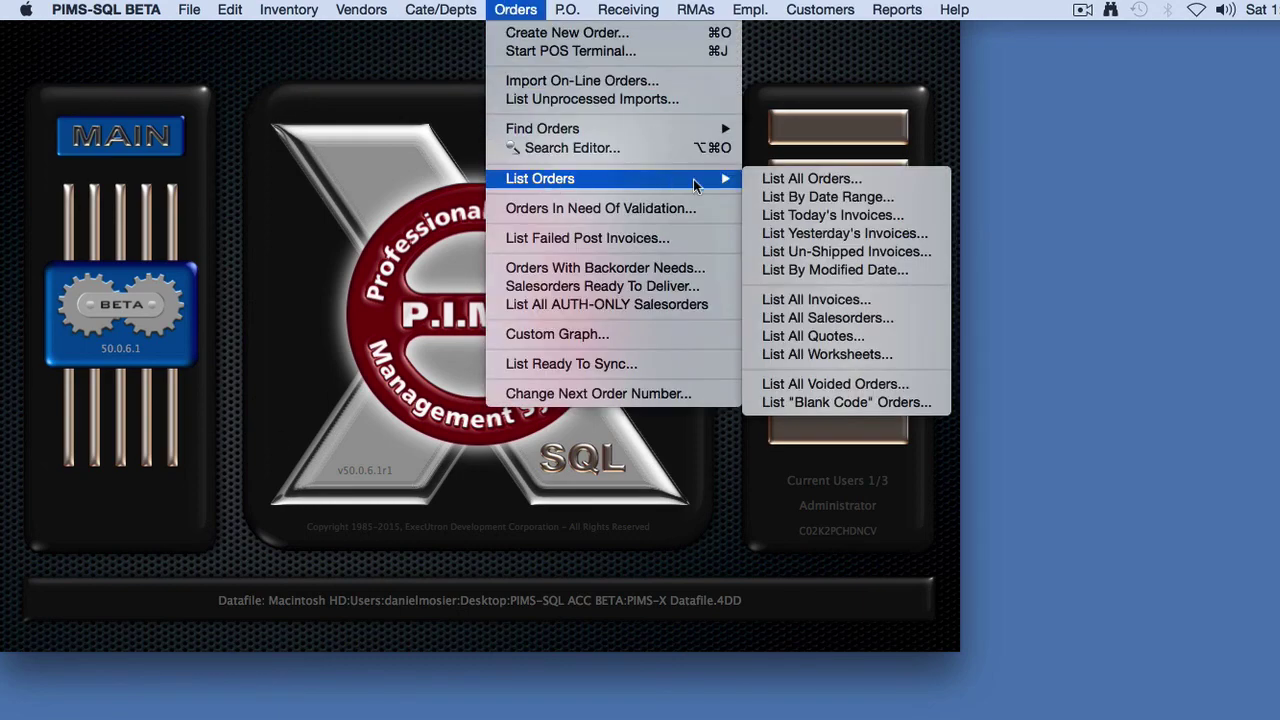
{"action": "left_click", "coordinate": [783, 182]}
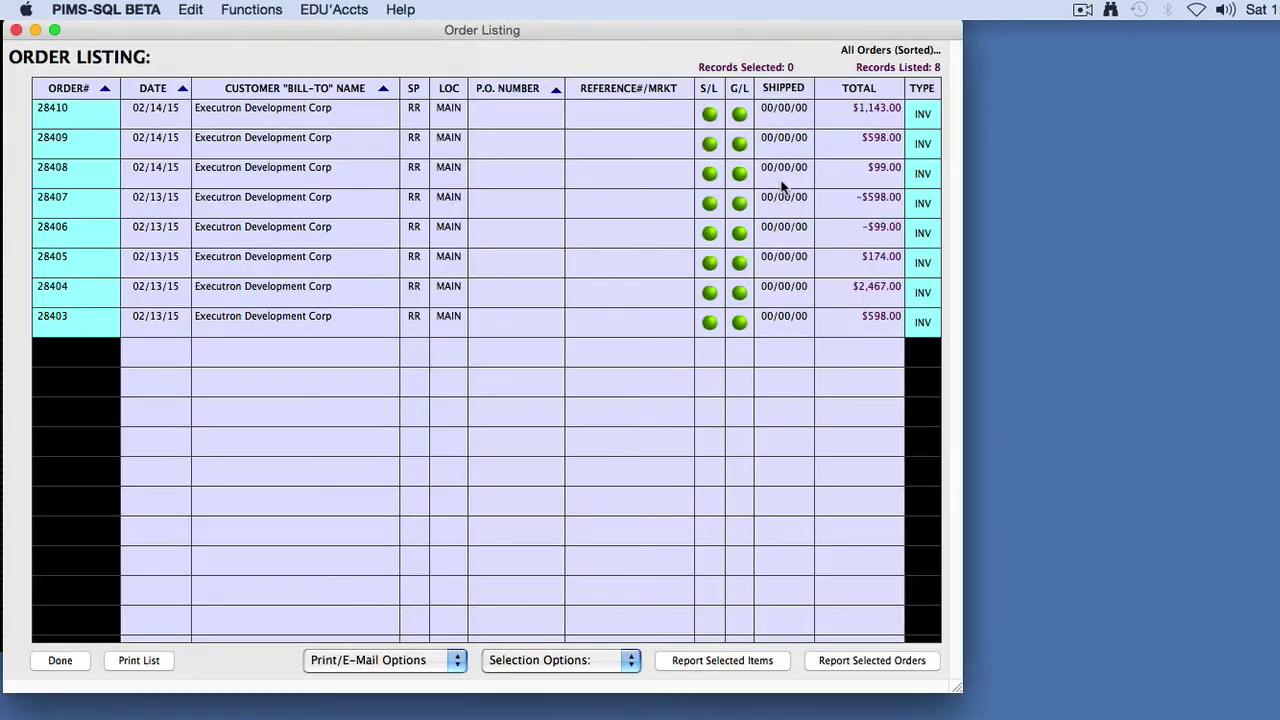
{"action": "double_click", "coordinate": [514, 292]}
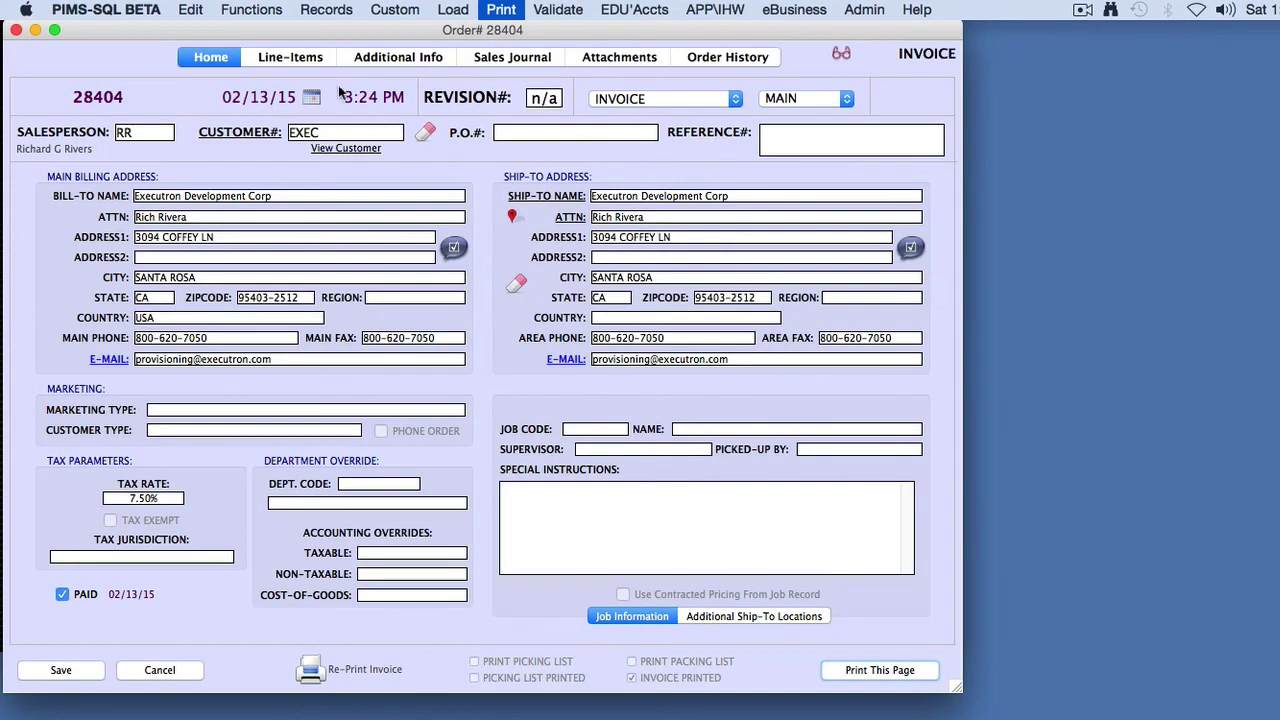
{"action": "left_click", "coordinate": [288, 60]}
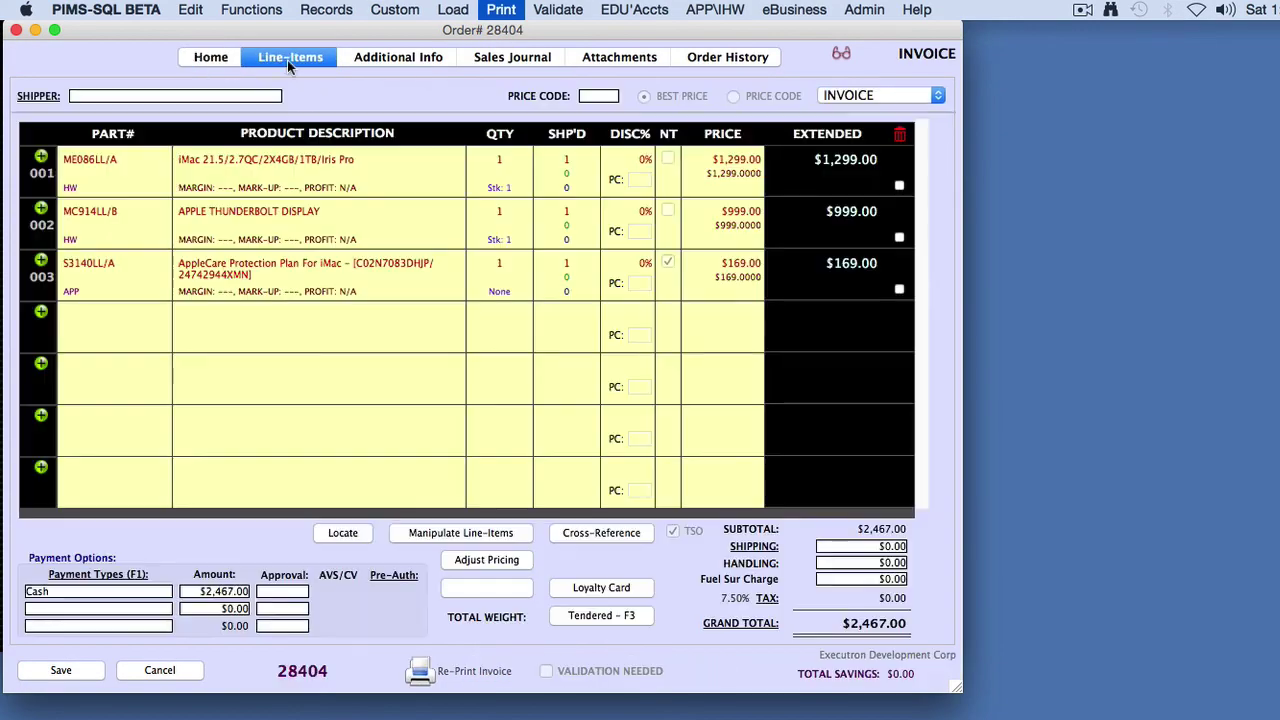
Open the APP/IHW information of AppleCare Protection Plan For iMac line 003 and view its coverage statement and last call sent
{"action": "left_click", "coordinate": [41, 262]}
{"action": "left_click", "coordinate": [296, 660]}
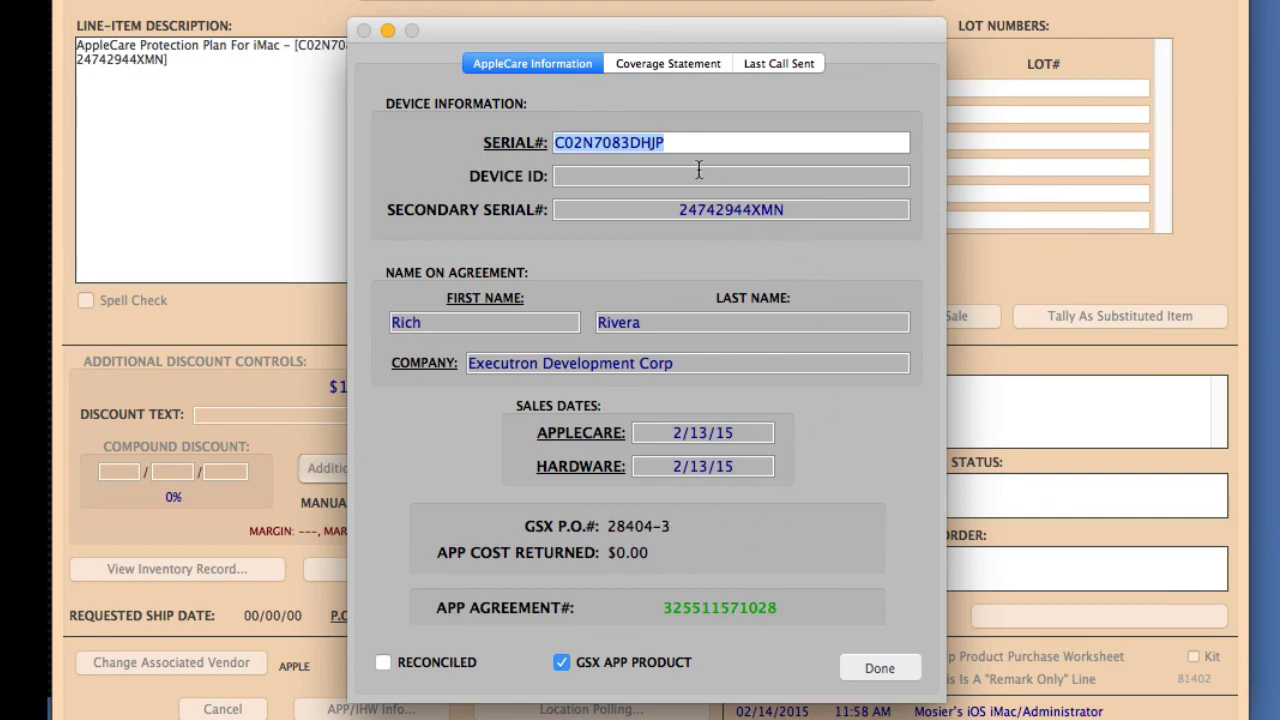
{"action": "left_click", "coordinate": [686, 68]}
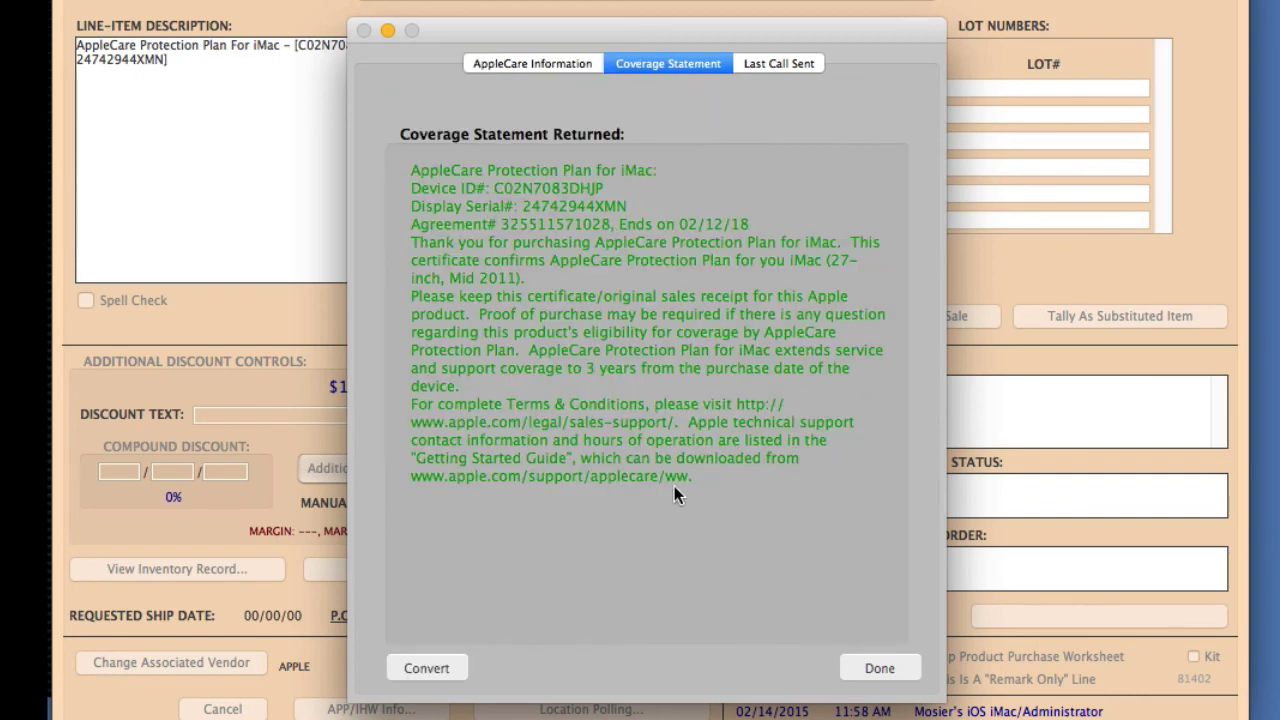
{"action": "left_click", "coordinate": [783, 63]}
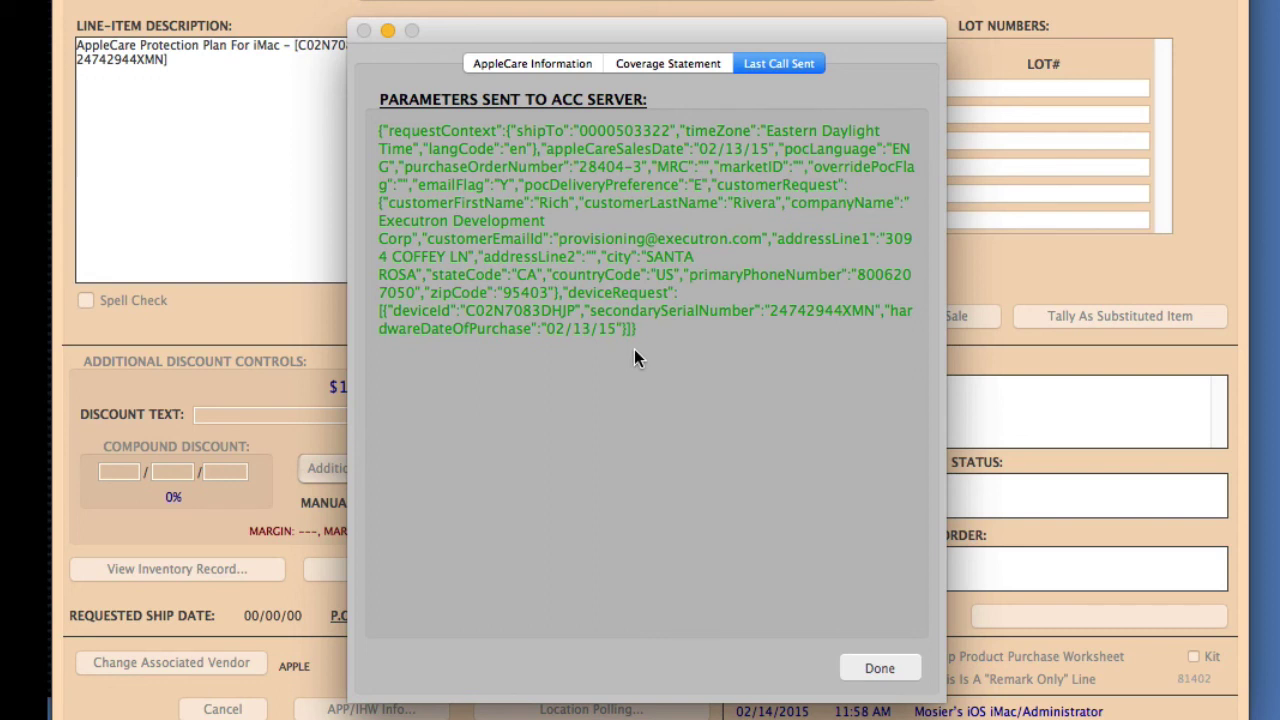
Close the AppleCare information, leave the line and invoice without saving, and close the order listing
{"action": "left_click", "coordinate": [888, 668]}
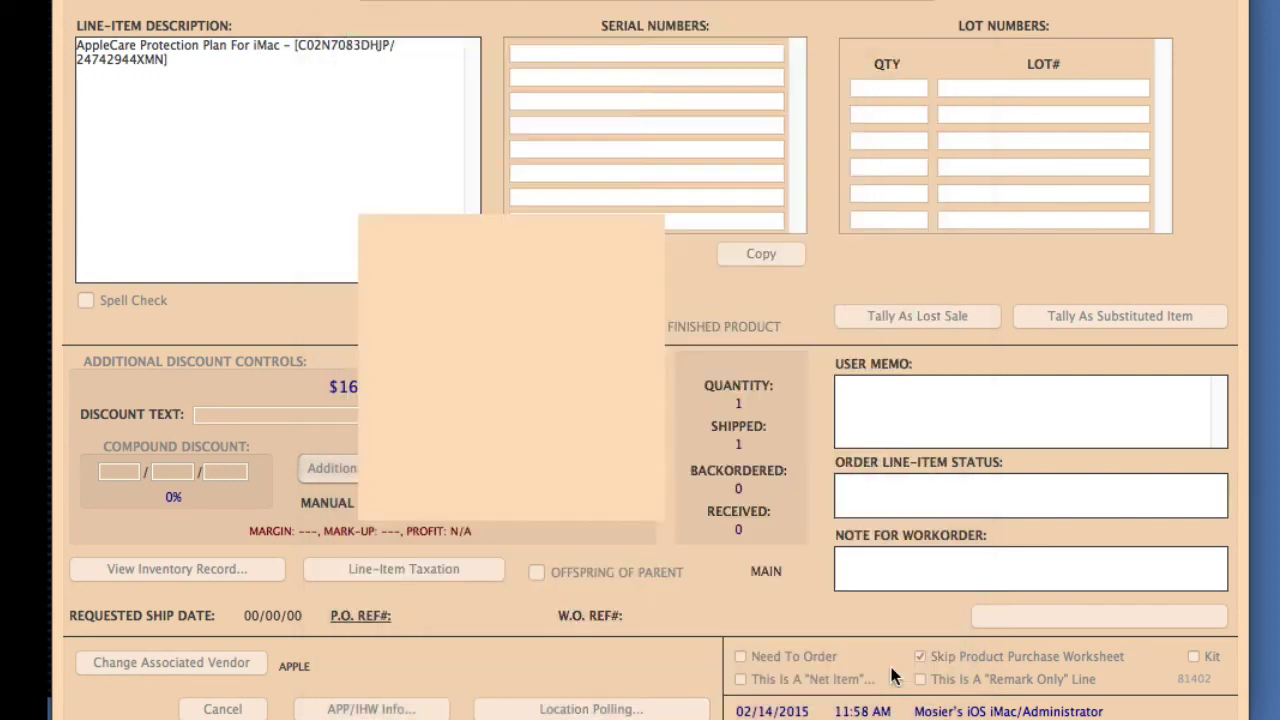
{"action": "left_click", "coordinate": [225, 709]}
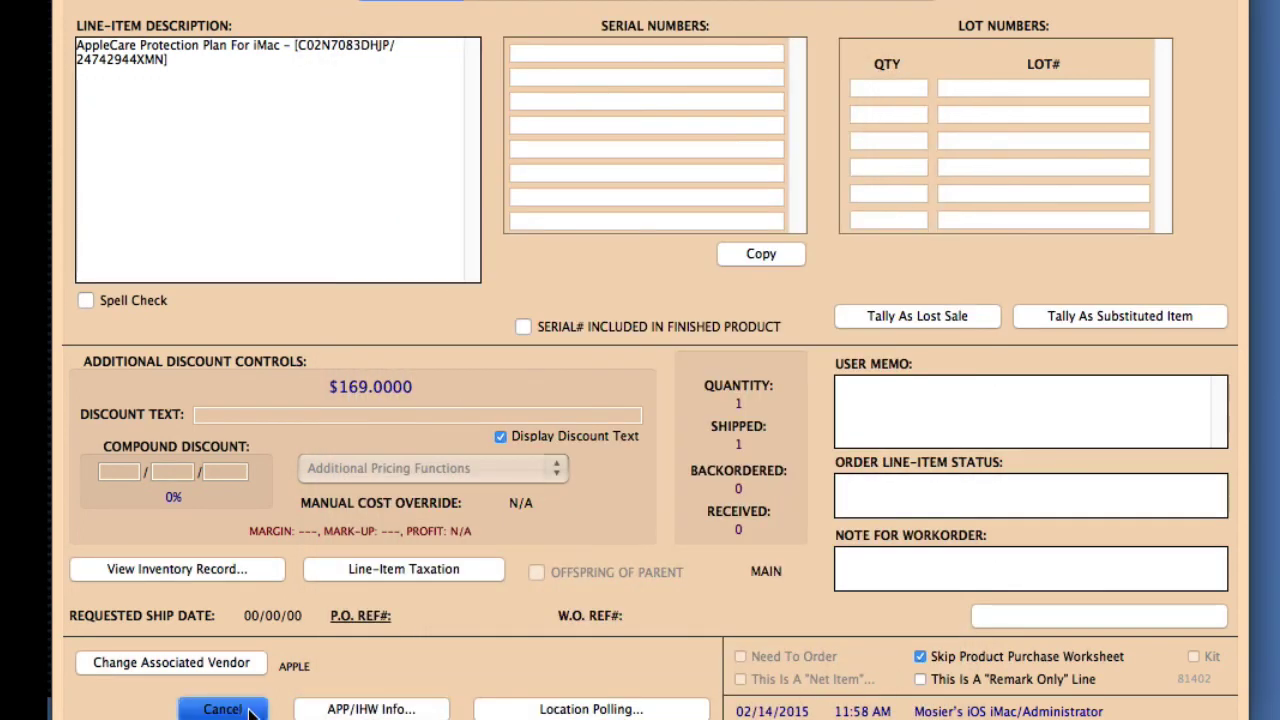
{"action": "left_click", "coordinate": [177, 680]}
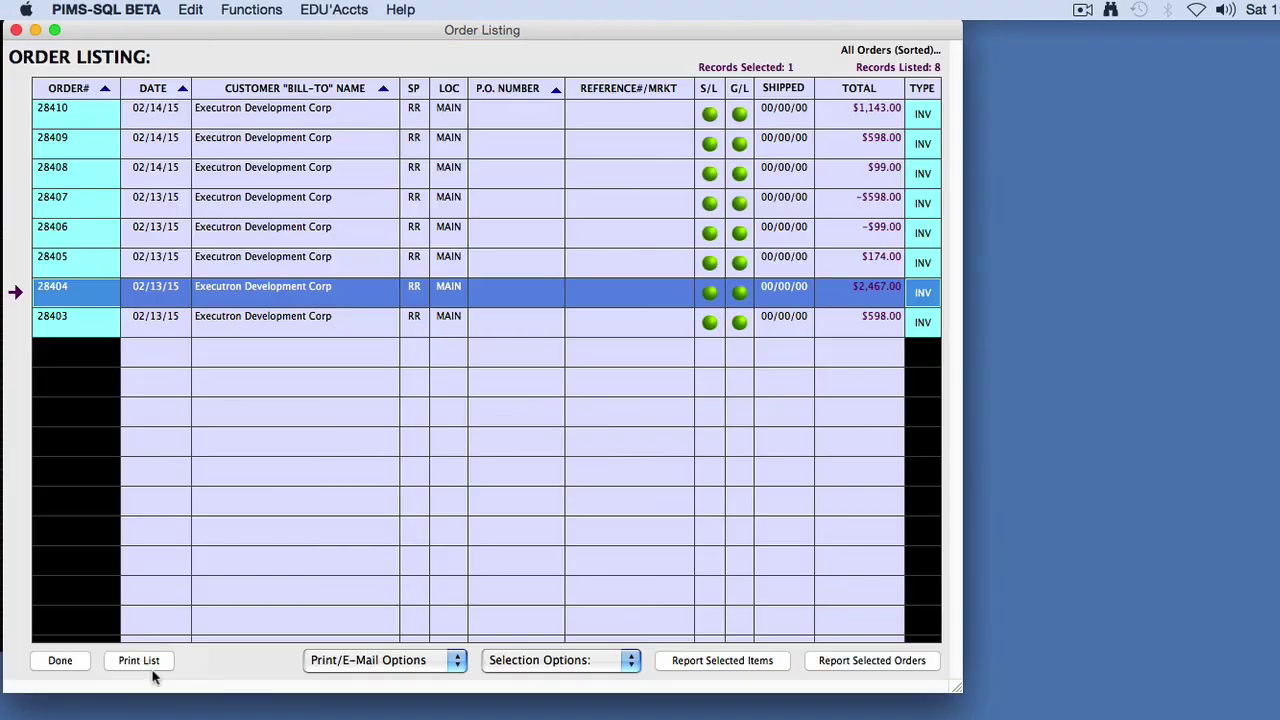
{"action": "left_click", "coordinate": [70, 661]}
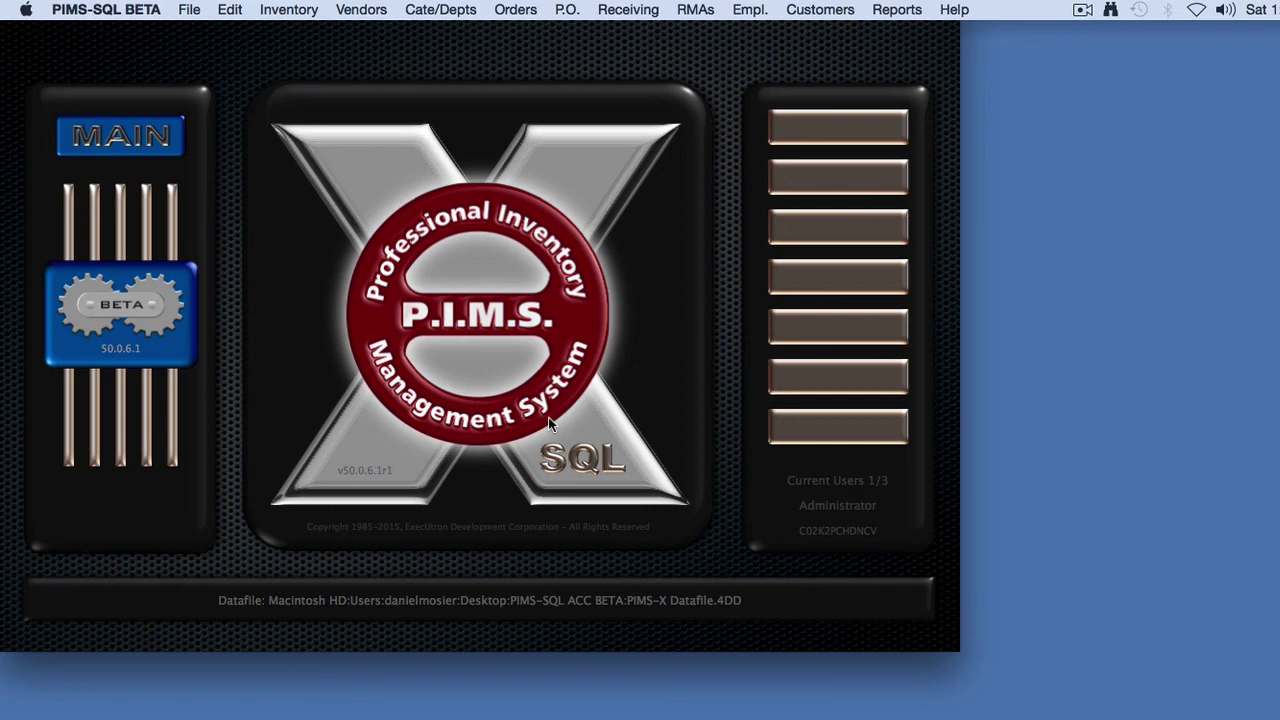
Create a new order and enter the customer code for Executron Development Corp
{"action": "left_click", "coordinate": [515, 10]}
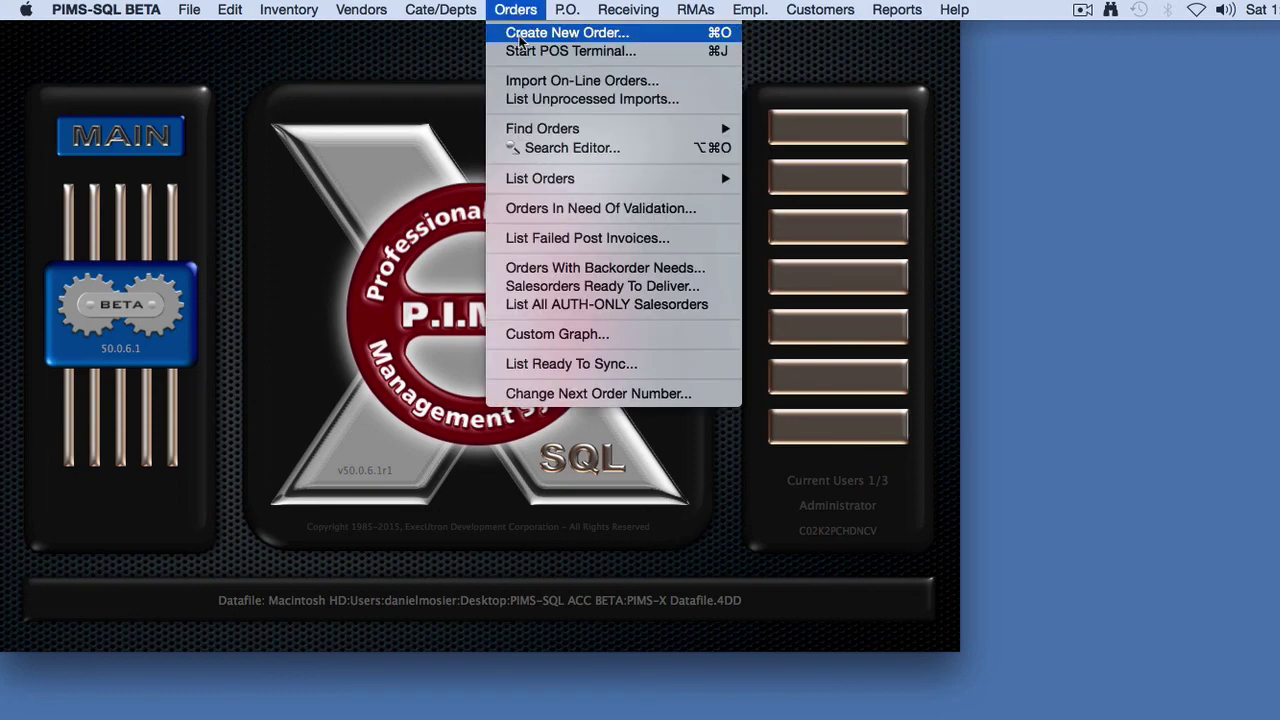
{"action": "left_click", "coordinate": [520, 31]}
{"action": "left_click", "coordinate": [378, 134]}
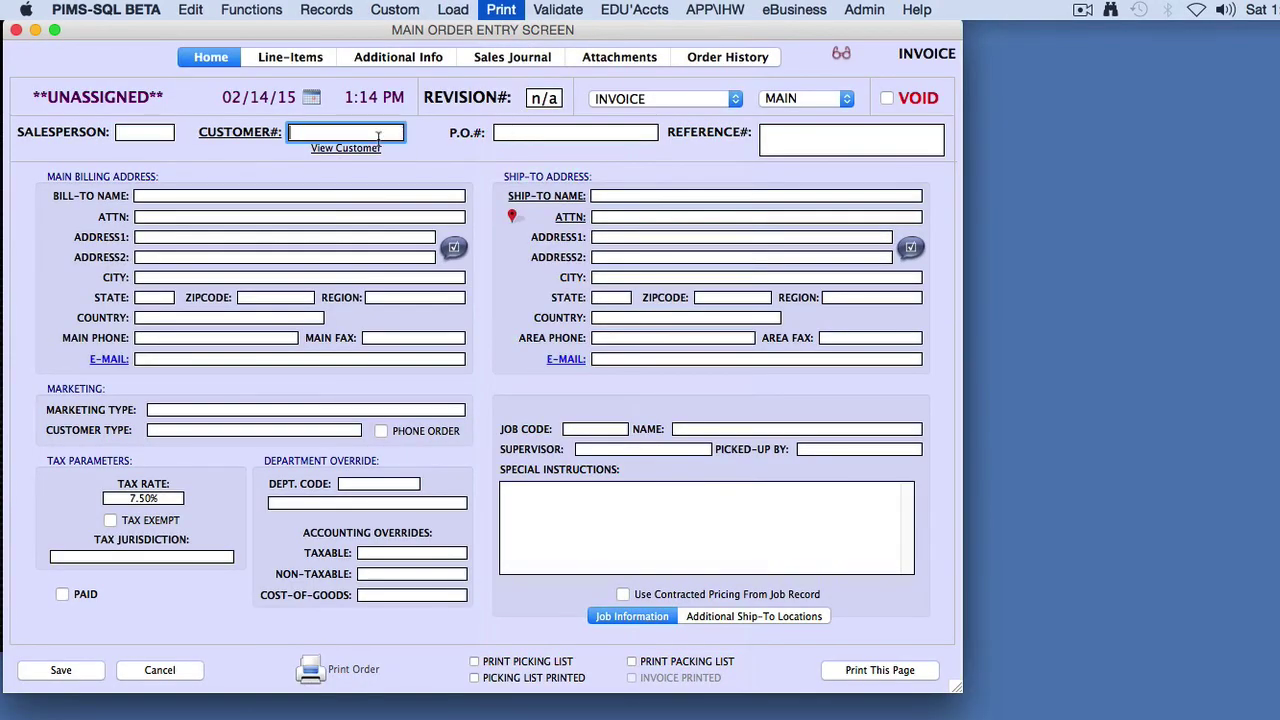
{"action": "type", "text": "EXEC"}
{"action": "key", "text": "Return"}
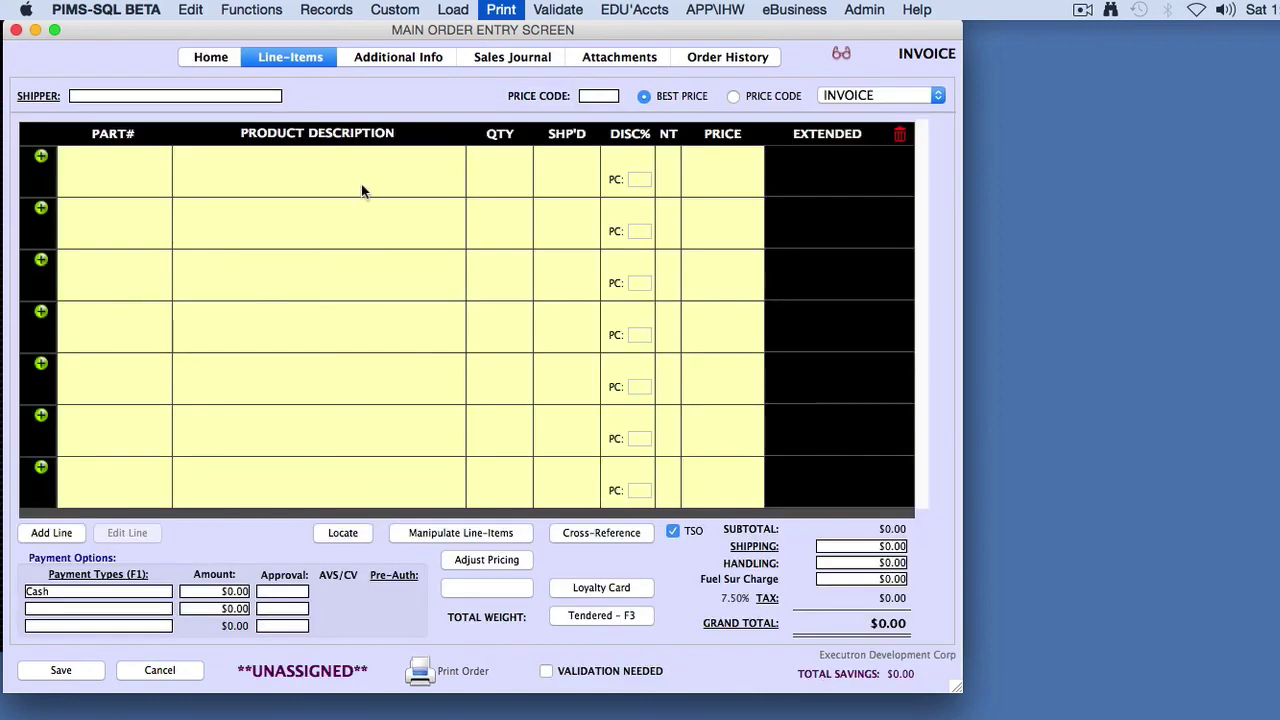
Search for "iPad" on line 001, choose the iPad Air 2 WI-FI 16GB Space Gray, and assign serial number DKWM1411F184
{"action": "key", "text": "Return"}
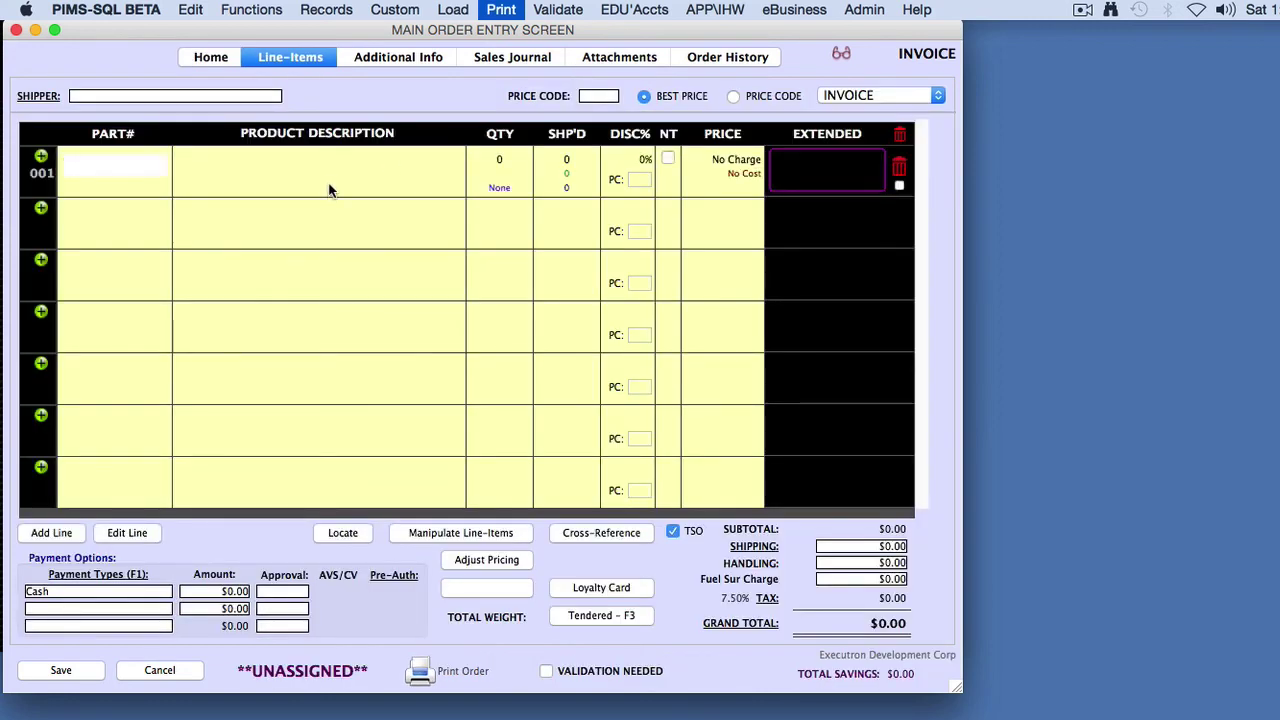
{"action": "left_click", "coordinate": [321, 167]}
{"action": "type", "text": "iPad"}
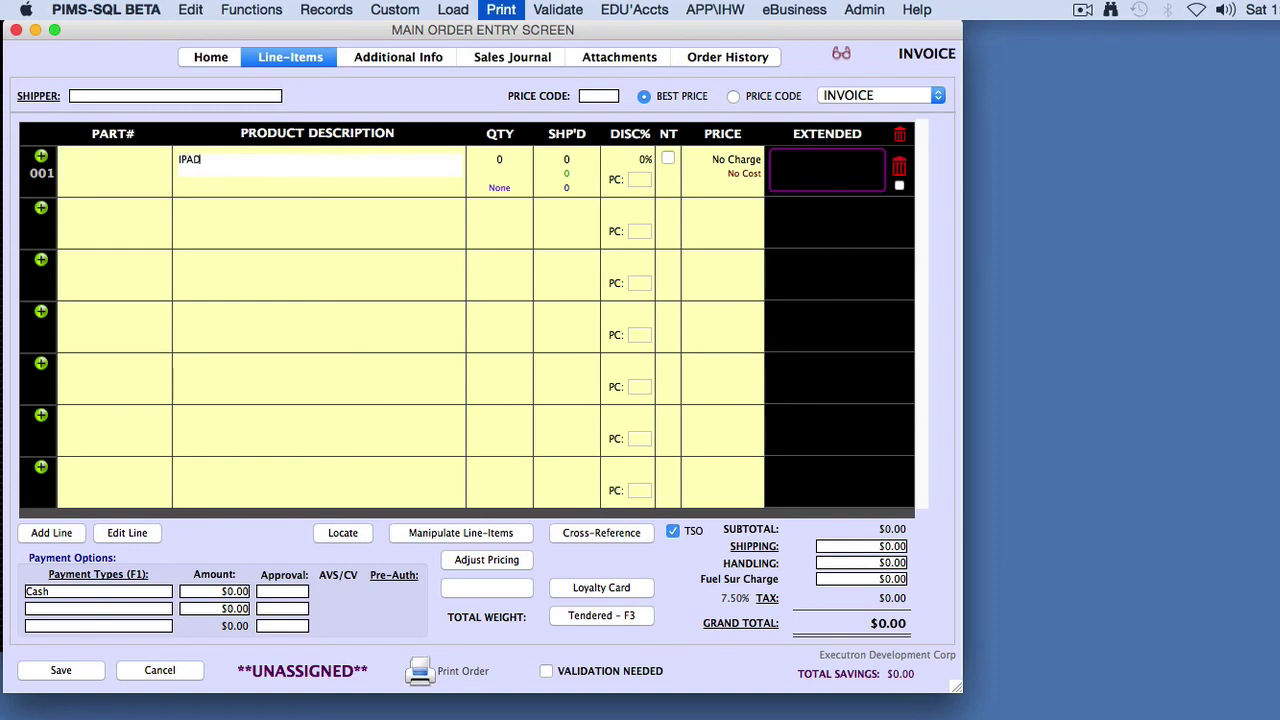
{"action": "key", "text": "Return"}
{"action": "double_click", "coordinate": [372, 264]}
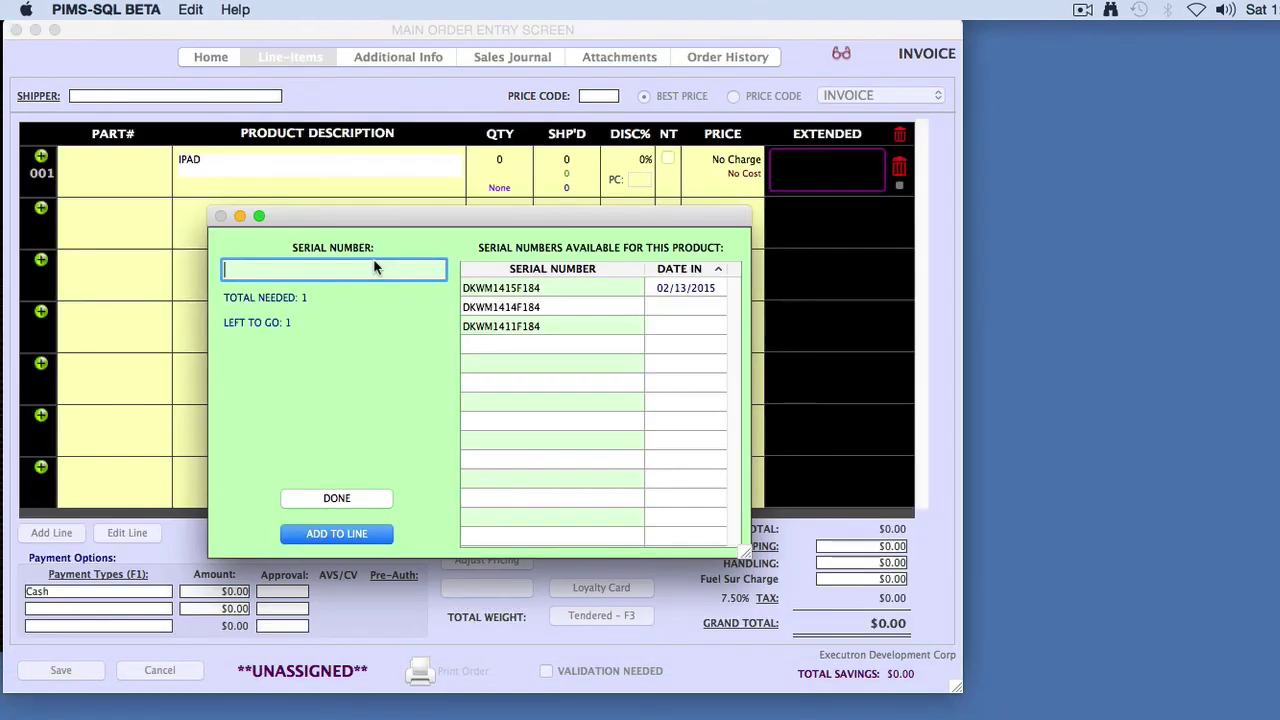
{"action": "double_click", "coordinate": [527, 330]}
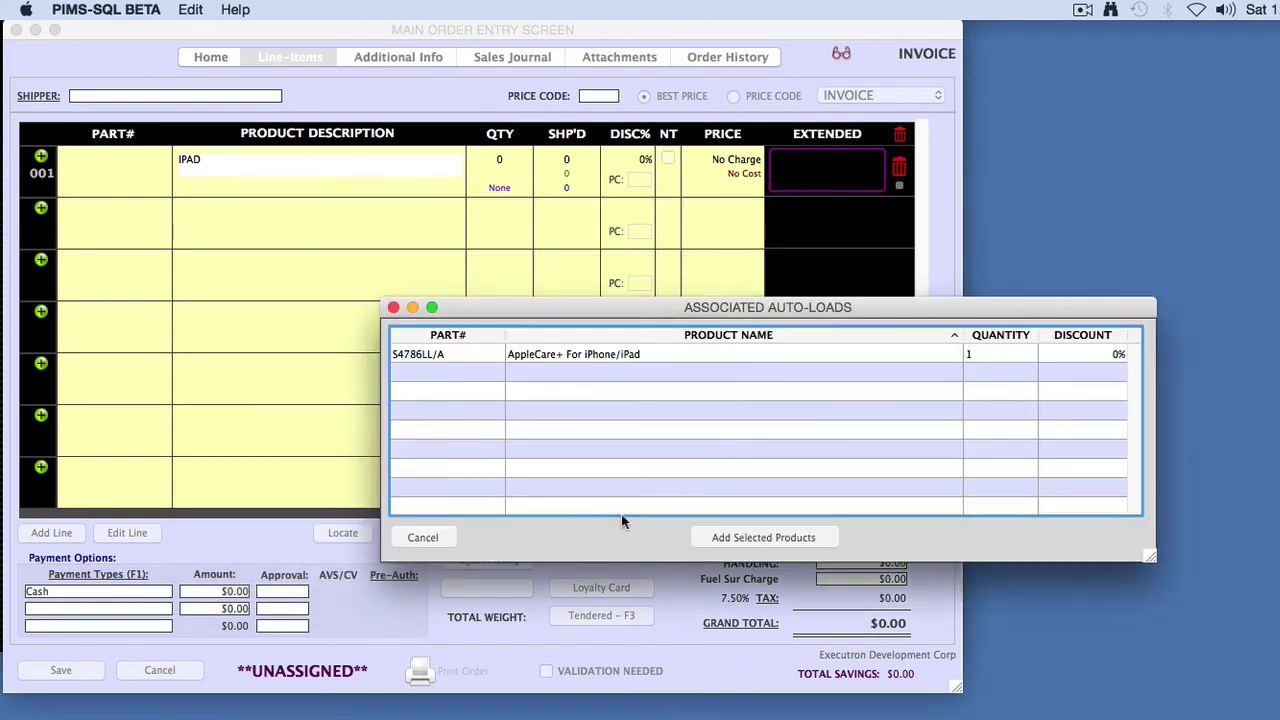
Add the associated AppleCare+ For iPhone/iPad plan for the iPad's serial number and save the invoice, leaving order entry
{"action": "left_click", "coordinate": [678, 363]}
{"action": "left_click", "coordinate": [776, 538]}
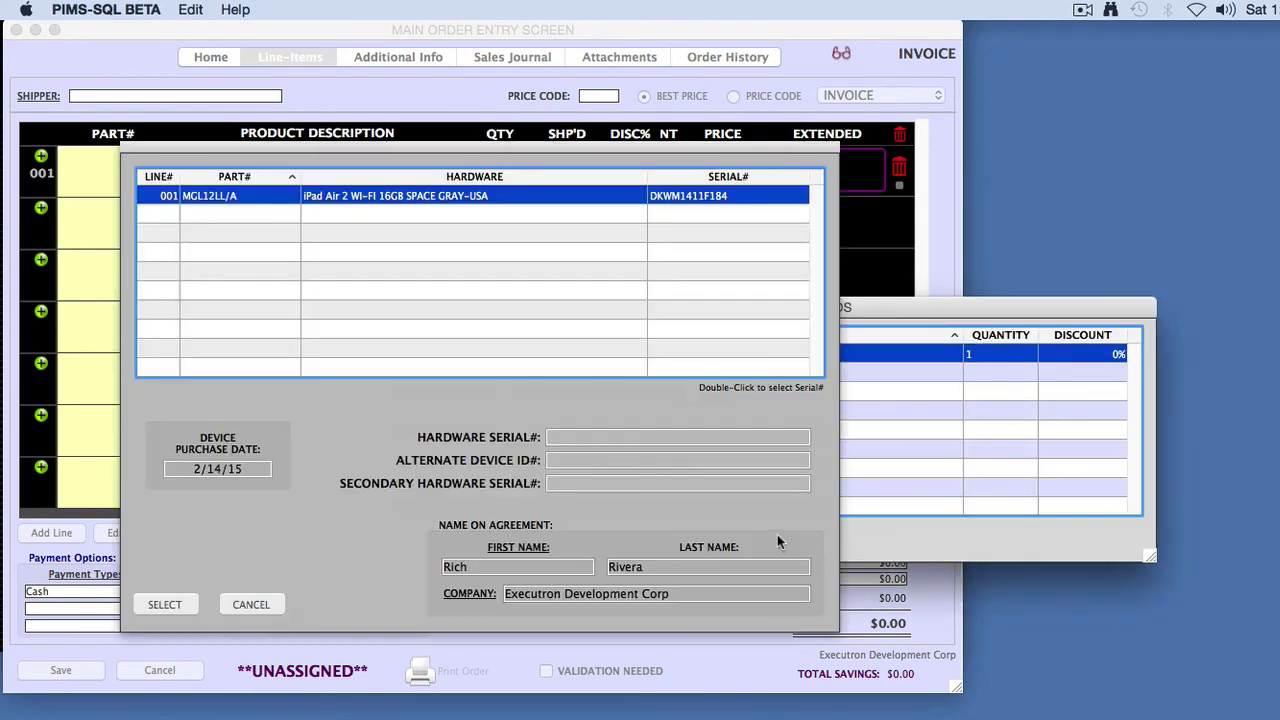
{"action": "double_click", "coordinate": [712, 198]}
{"action": "left_click", "coordinate": [166, 605]}
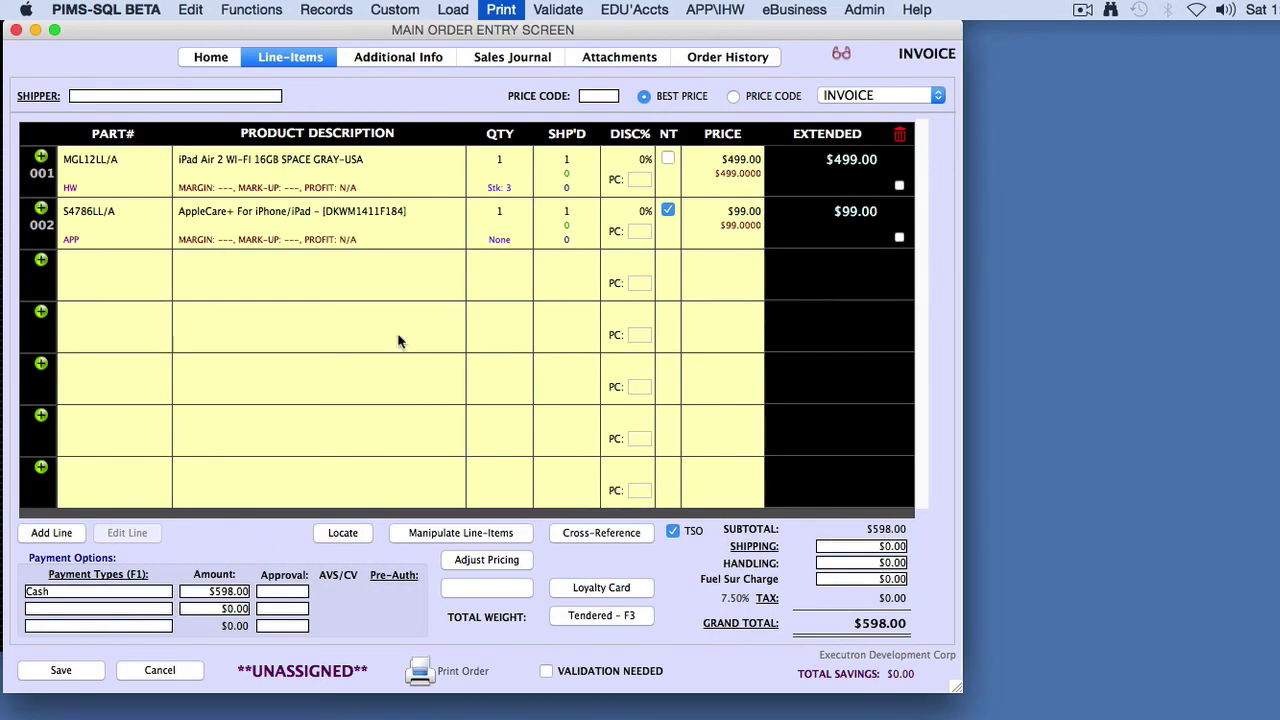
{"action": "left_click", "coordinate": [61, 672]}
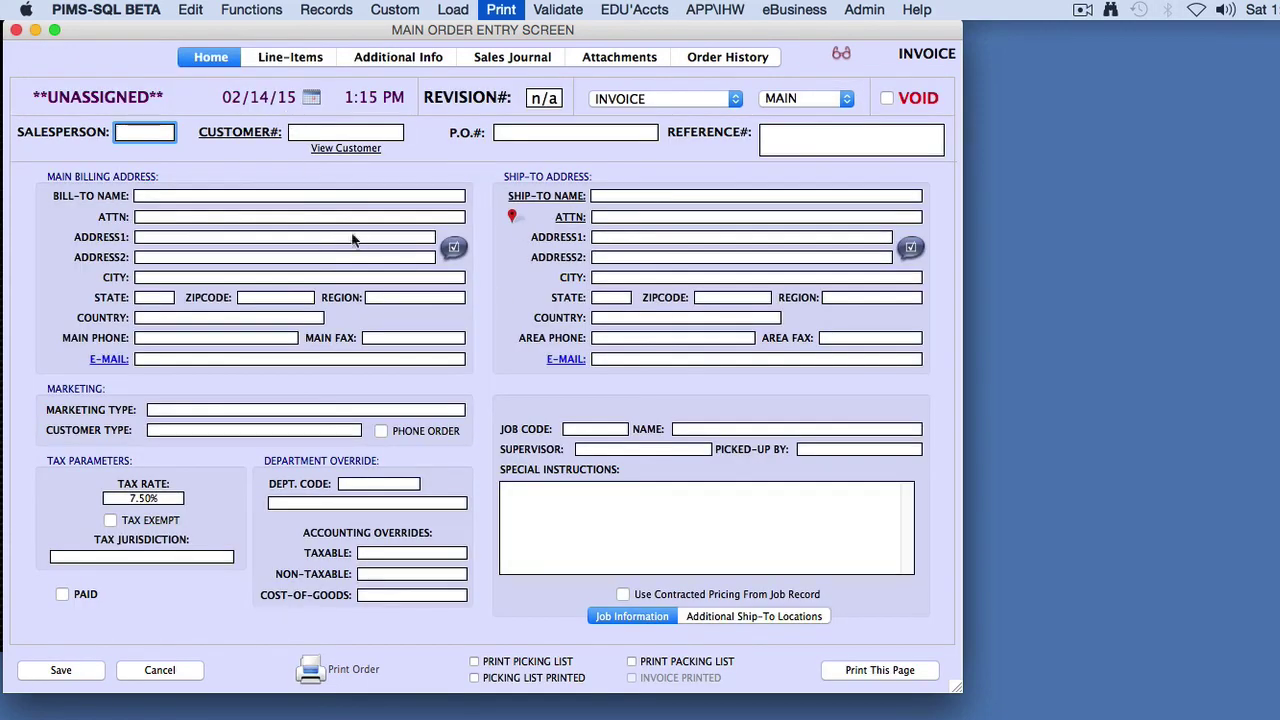
{"action": "left_click", "coordinate": [182, 678]}
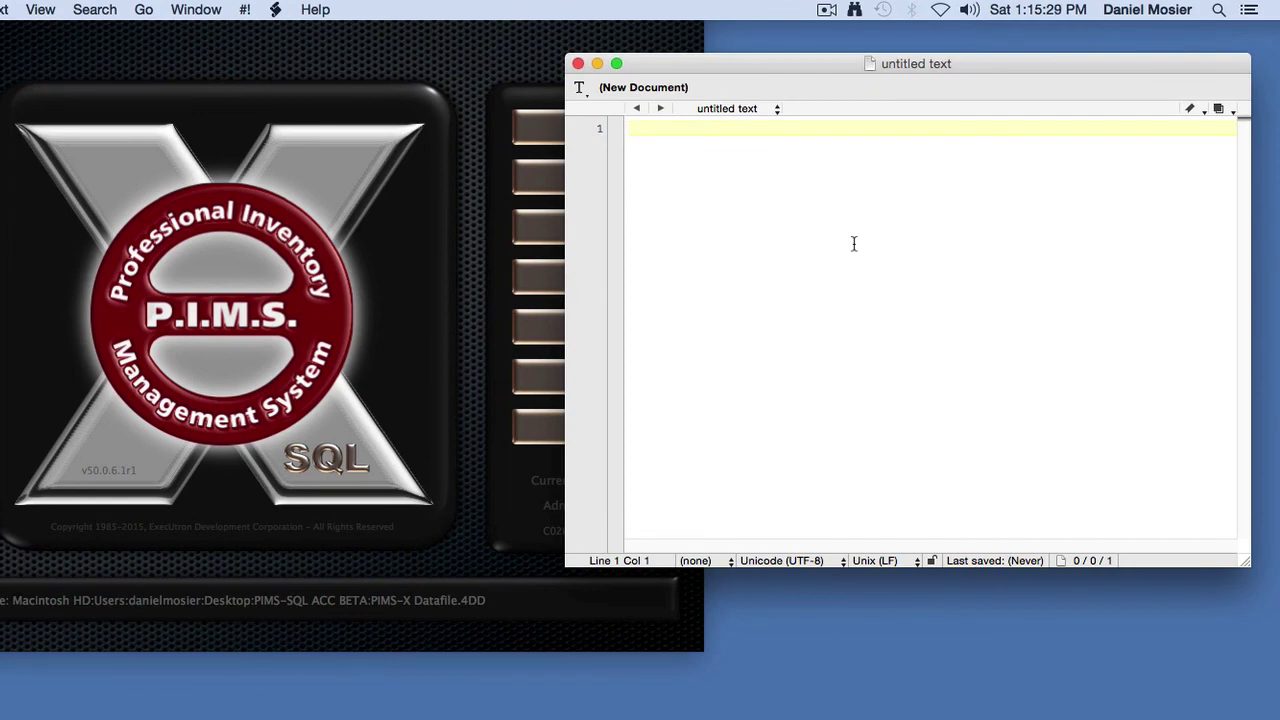
Paste the copied JSON request and ACC server response into the blank TextWrangler document and highlight the text for review
{"action": "key", "text": "super+v"}
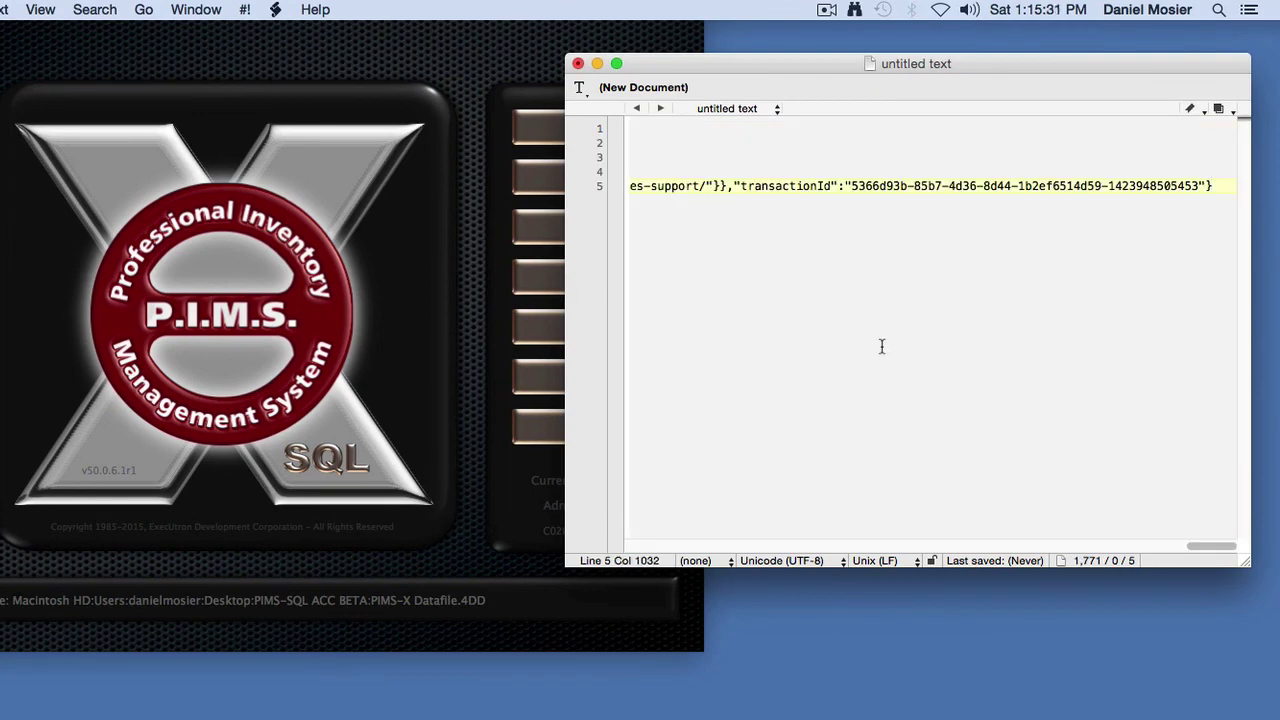
{"action": "scroll", "coordinate": [1094, 560], "scroll_direction": "left", "scroll_amount": 15}
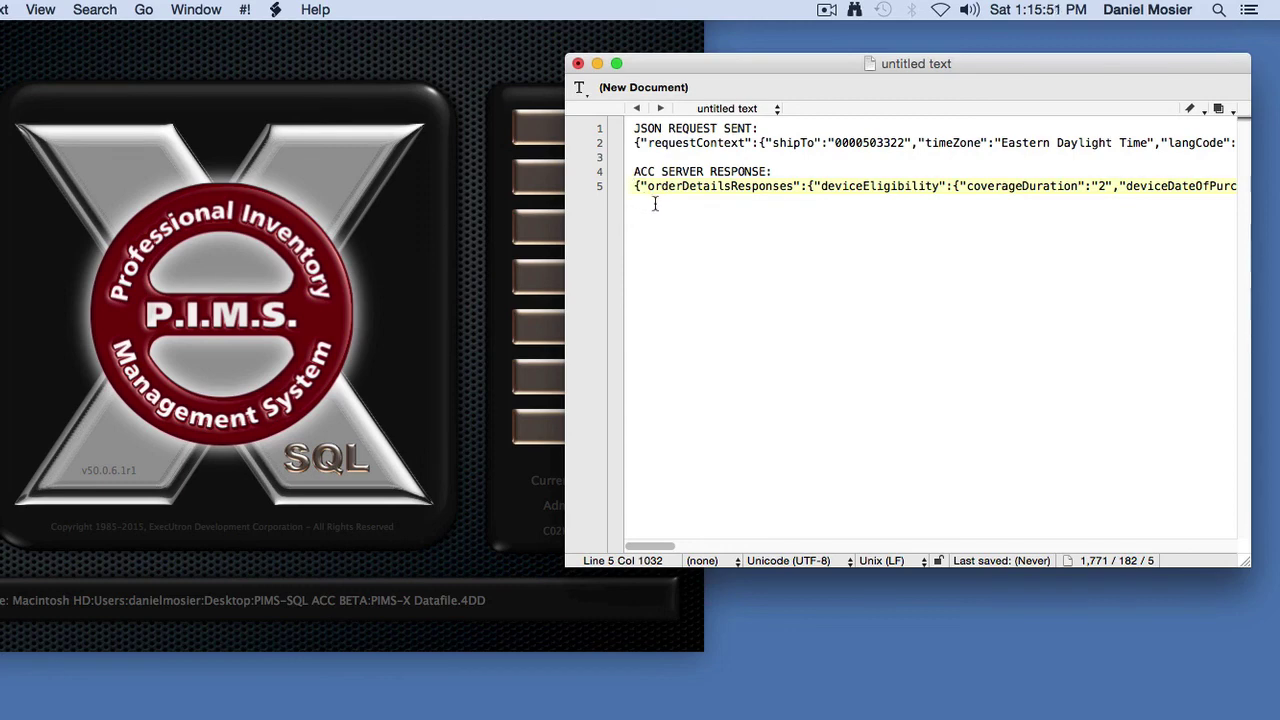
{"action": "left_click", "coordinate": [622, 147], "text": "shift"}
{"action": "left_click", "coordinate": [619, 120], "text": "shift"}
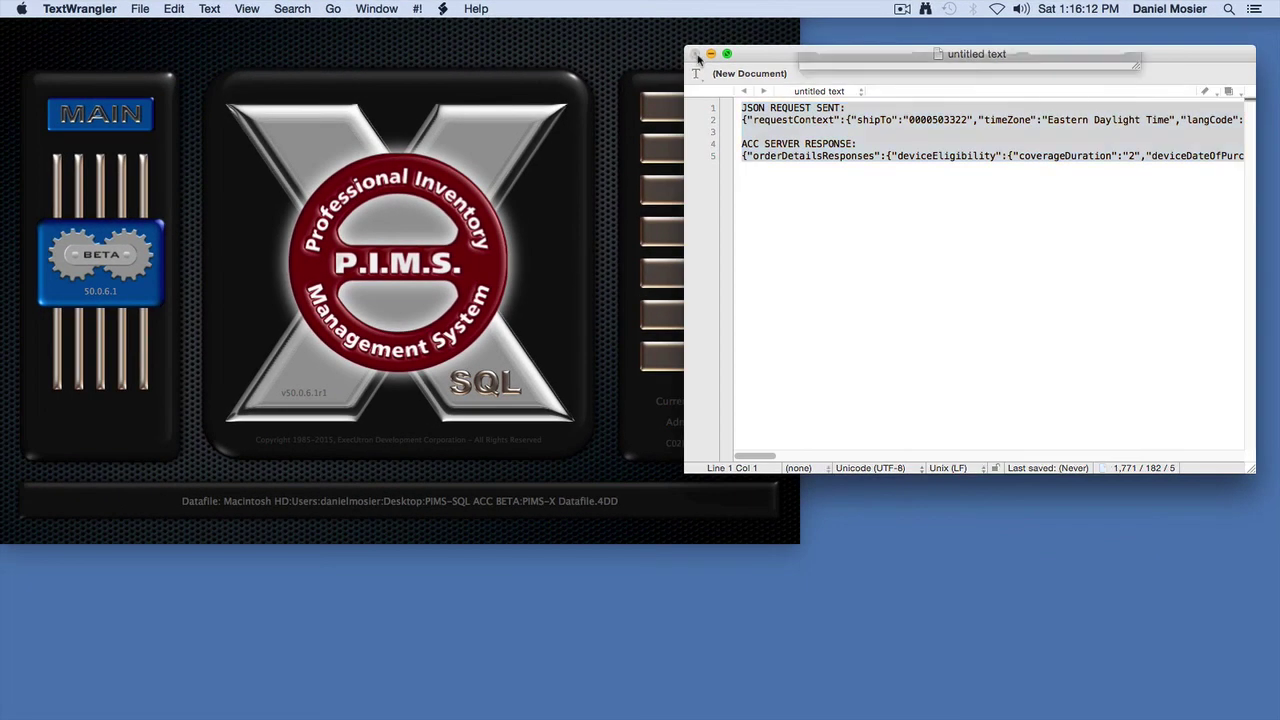
Close the untitled text document without saving and switch back to PIMS-SQL
{"action": "left_click", "coordinate": [697, 55]}
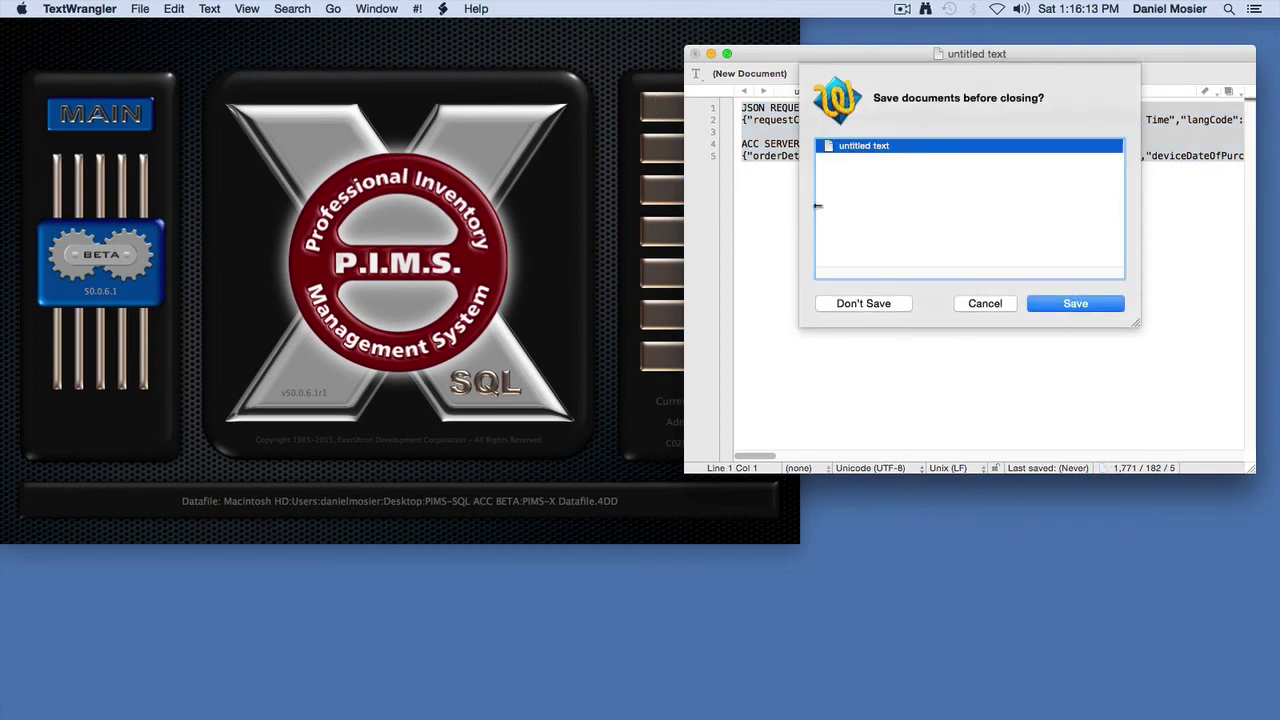
{"action": "left_click", "coordinate": [861, 303]}
{"action": "left_click", "coordinate": [567, 300]}
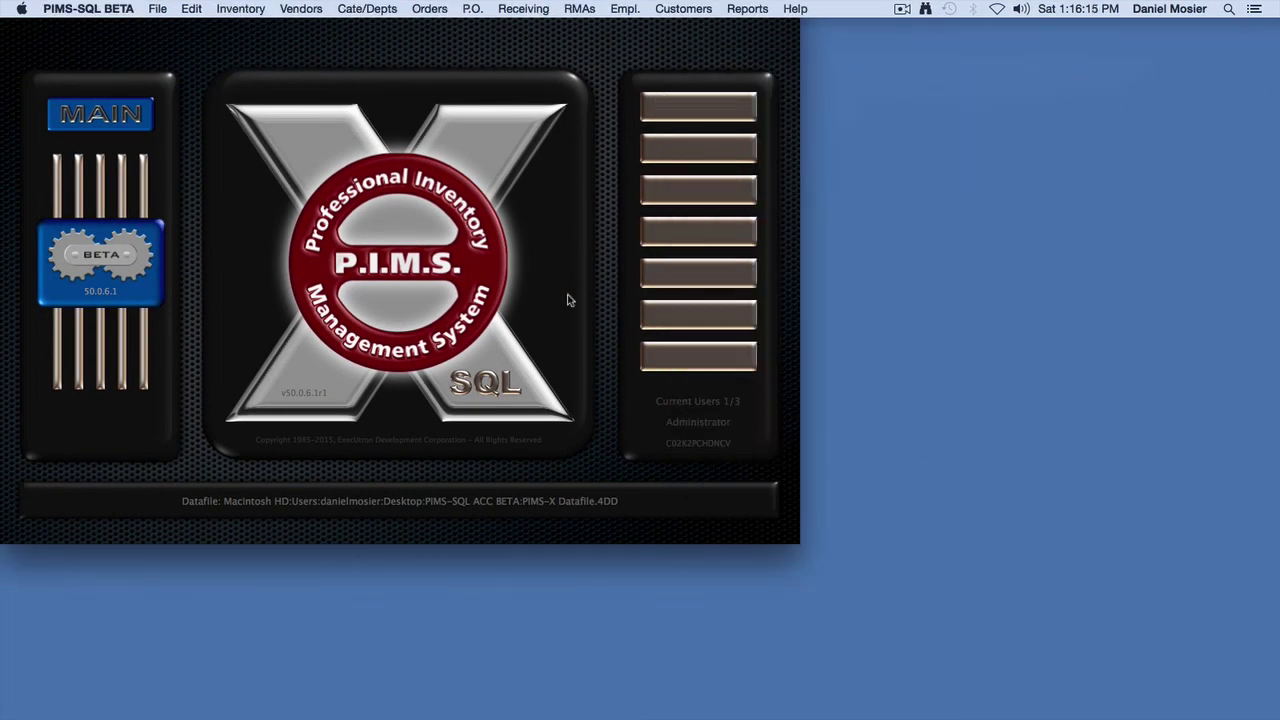